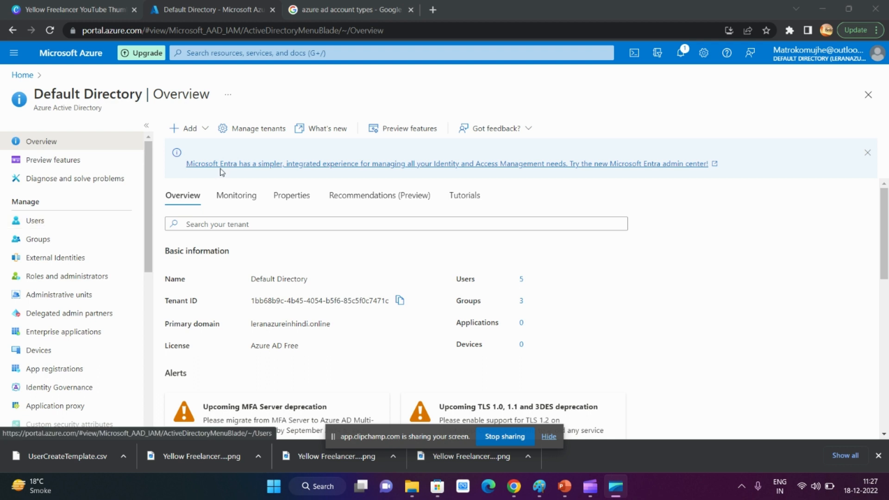
Open the directory's user list and view the options for adding a new user, returning to the directory overview
click(58, 226)
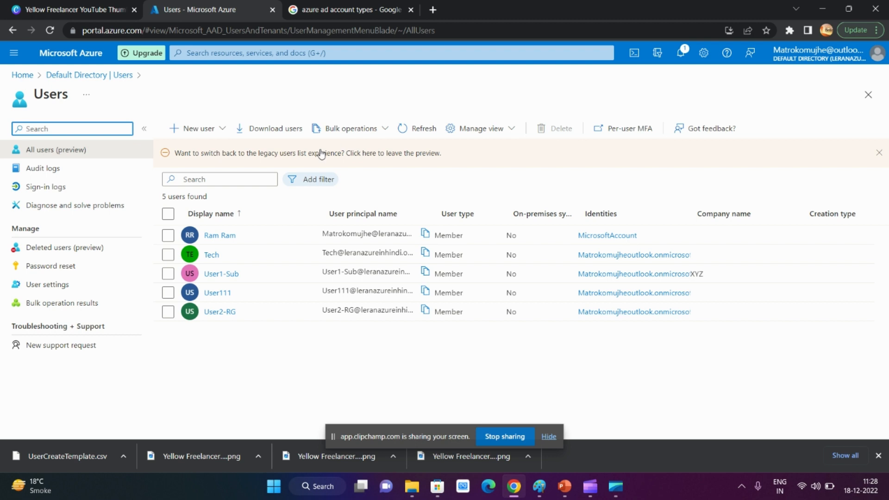
click(218, 130)
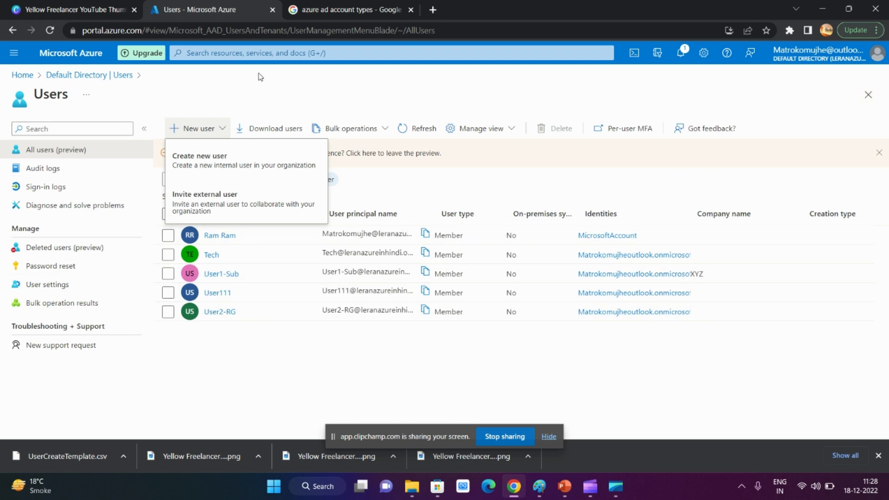
click(89, 81)
Open the Licenses section of the Default Directory
scroll(46, 277, down, 3)
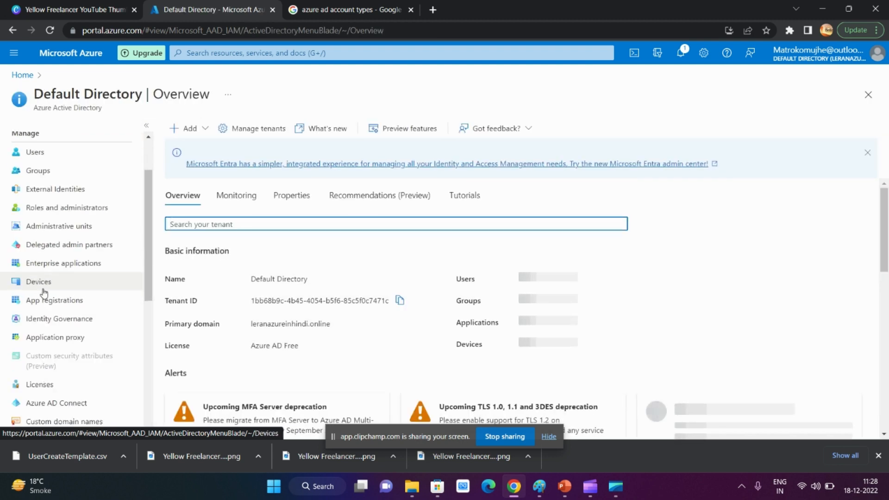
scroll(44, 293, down, 2)
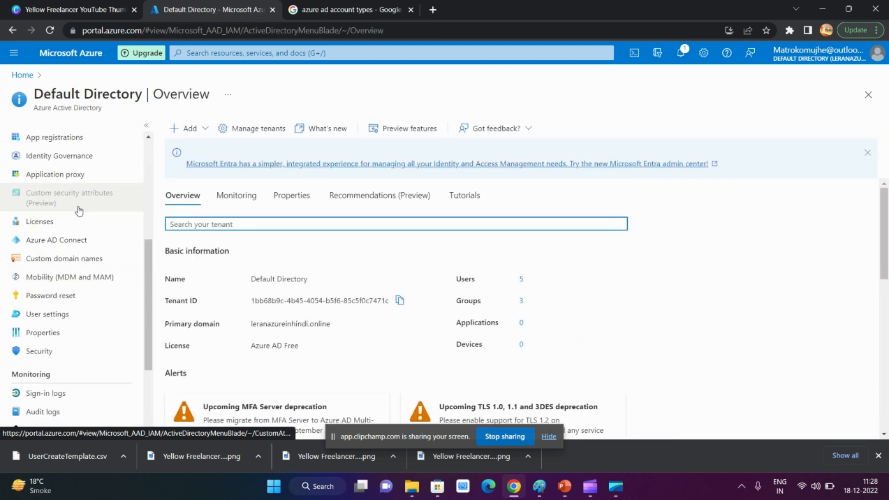
scroll(60, 278, up, 5)
scroll(76, 292, down, 6)
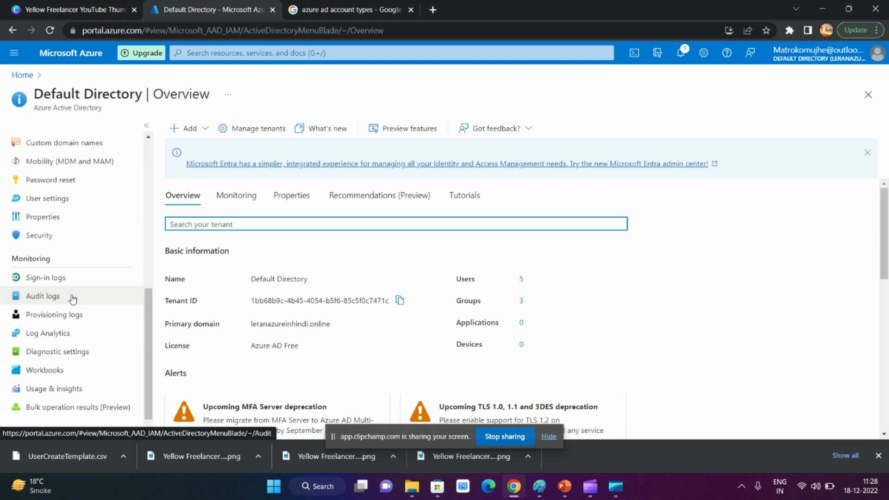
scroll(71, 258, up, 1)
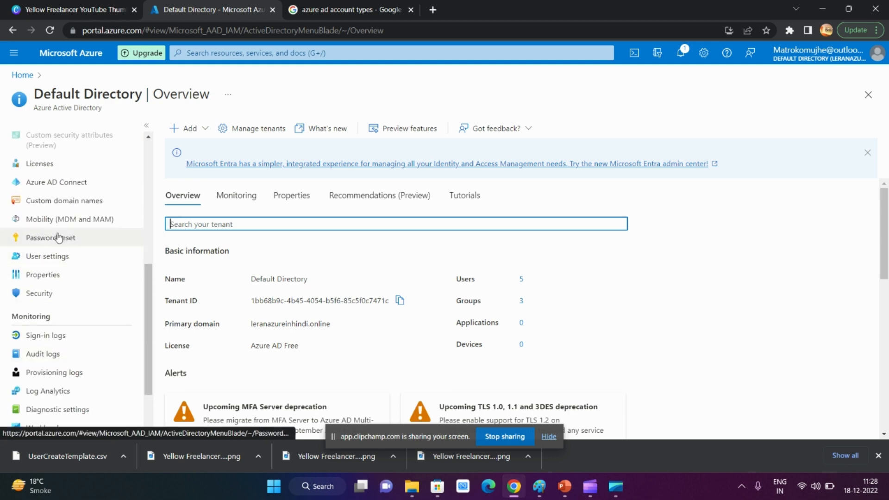
click(61, 166)
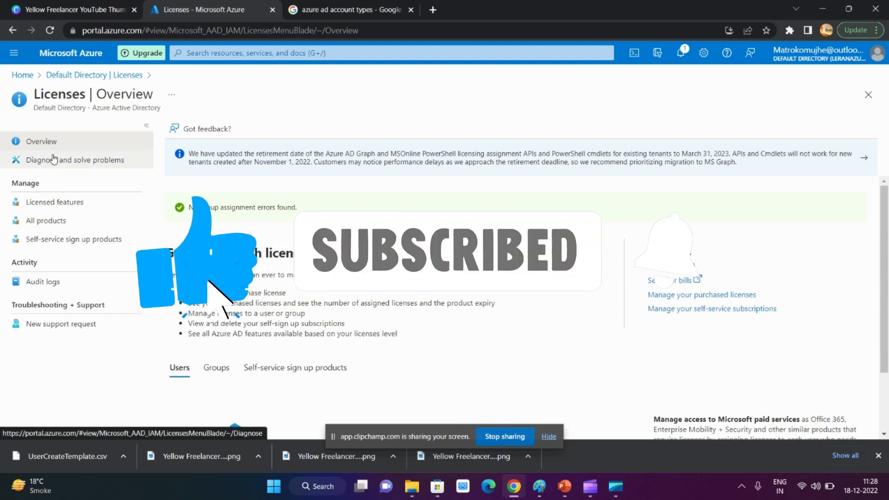
Review the licensed features of the Azure AD organization, their category filter and their availability per license plan
click(69, 209)
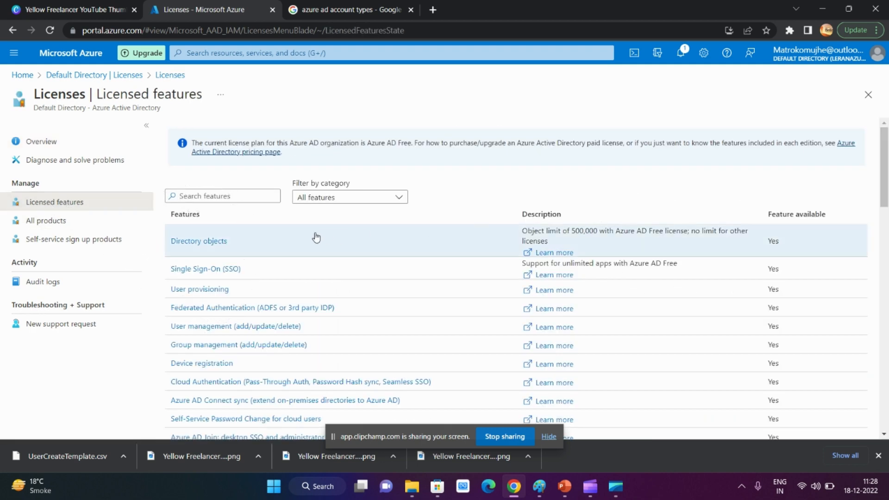
click(392, 199)
click(578, 197)
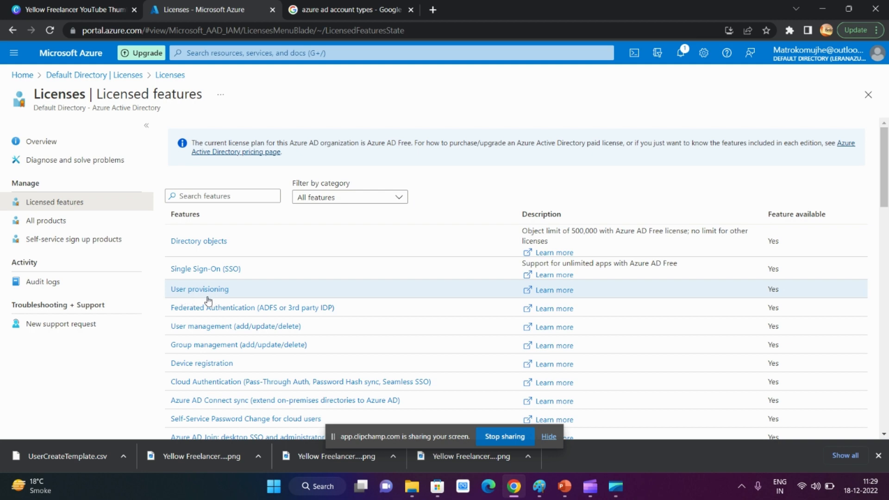
scroll(274, 321, down, 2)
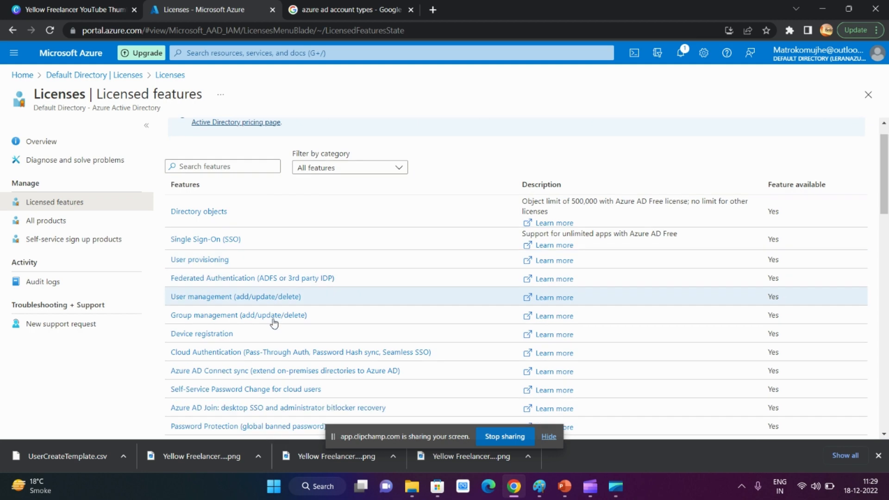
scroll(274, 322, down, 2)
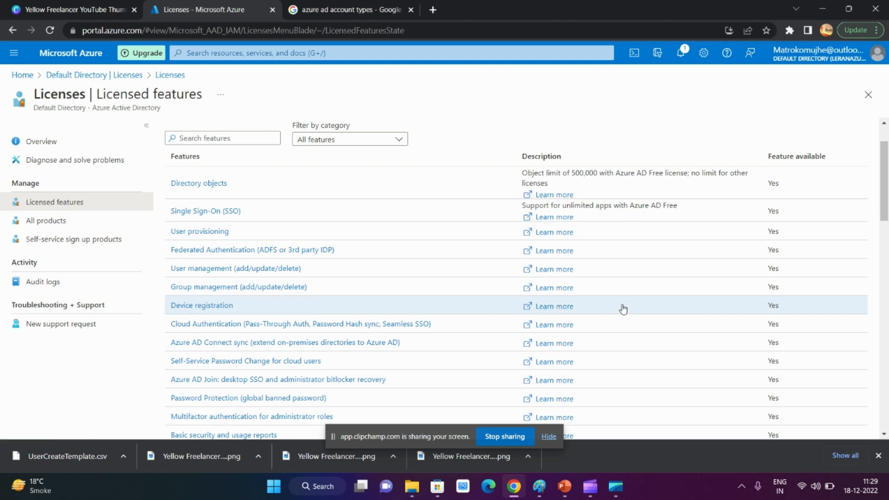
scroll(323, 308, down, 5)
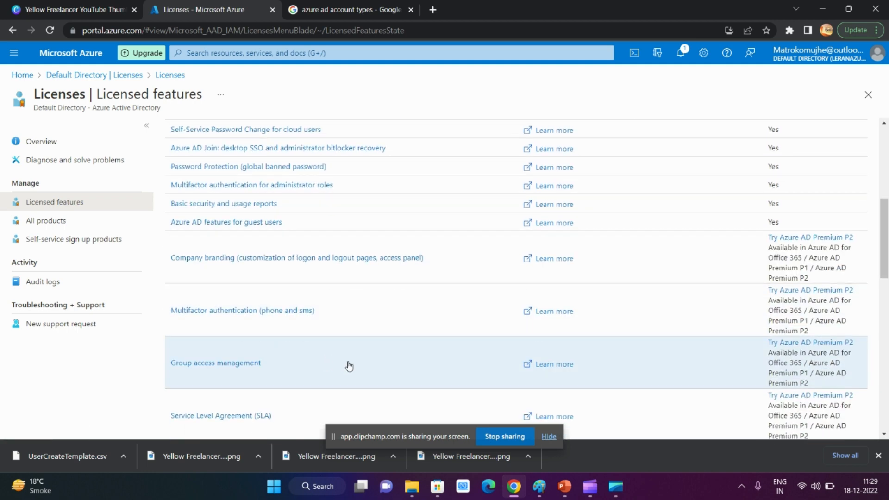
scroll(350, 364, down, 3)
scroll(352, 362, up, 8)
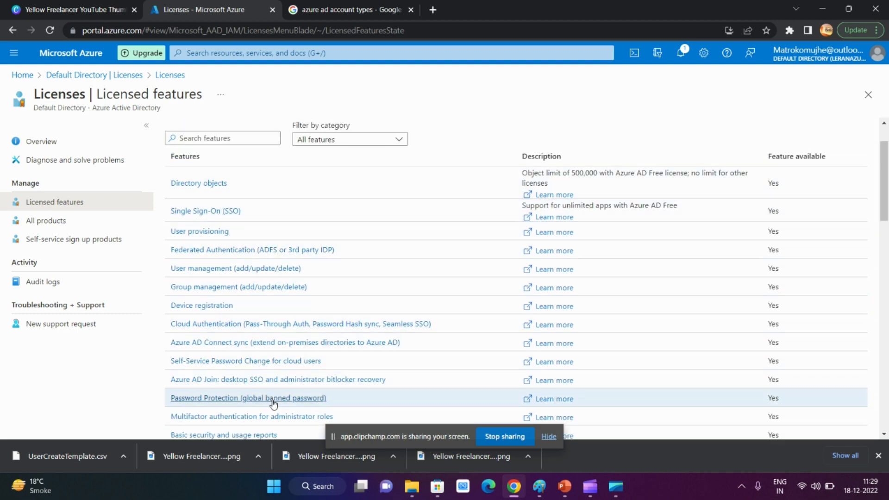
Open the Try / Buy offers for all license products and expand the Azure AD Premium P2 free trial
click(40, 224)
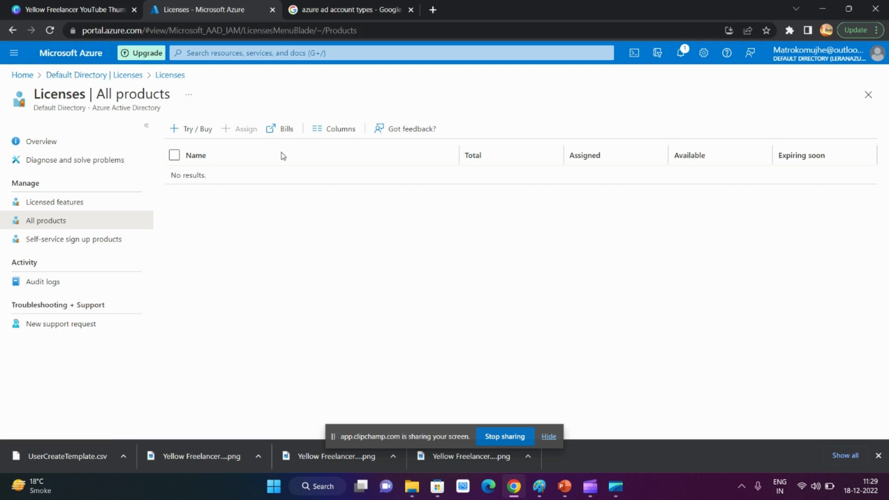
click(191, 136)
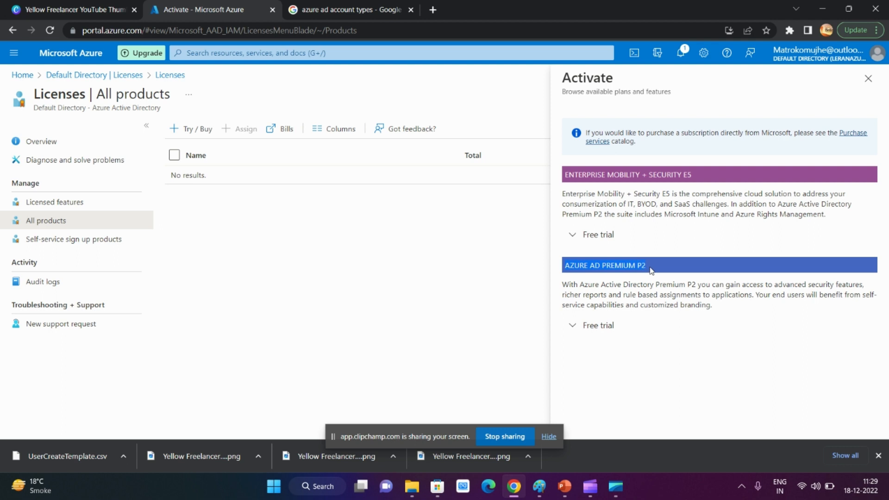
click(573, 328)
scroll(634, 269, down, 1)
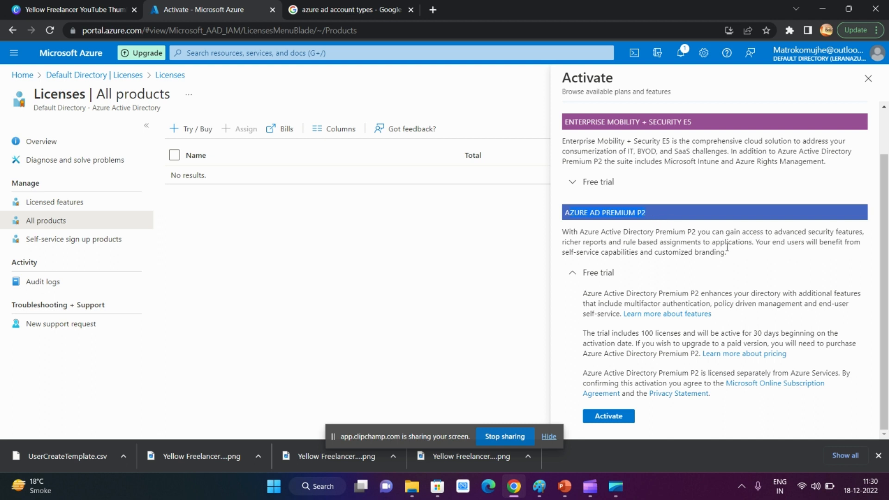
Read the Azure AD Premium P2 trial description and activate its free trial, dismissing the notification
drag(734, 258, 579, 232)
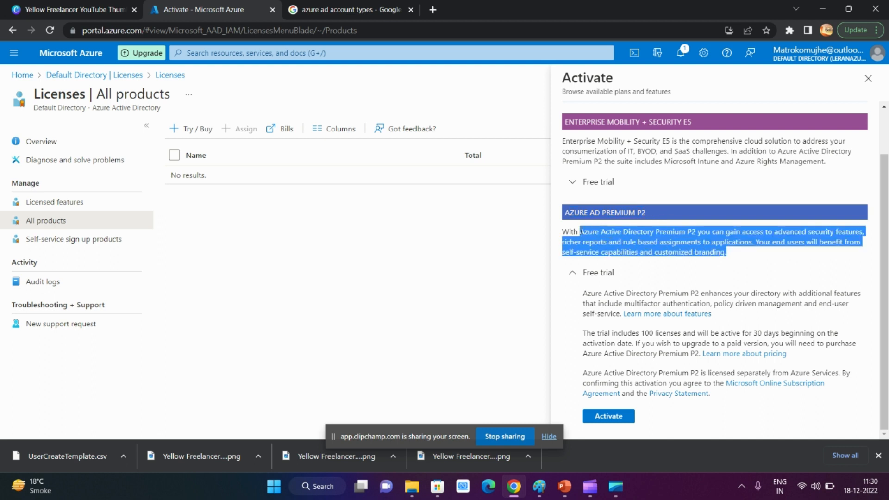
click(798, 239)
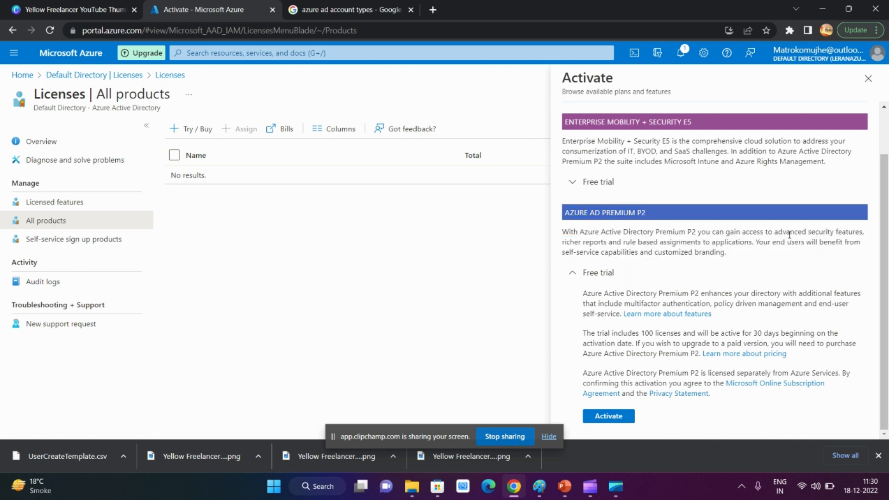
drag(787, 233, 850, 241)
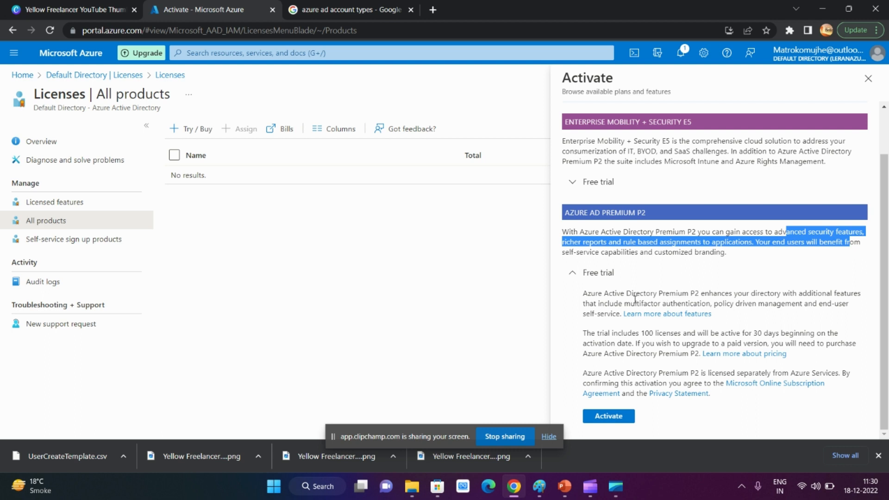
drag(631, 303, 841, 304)
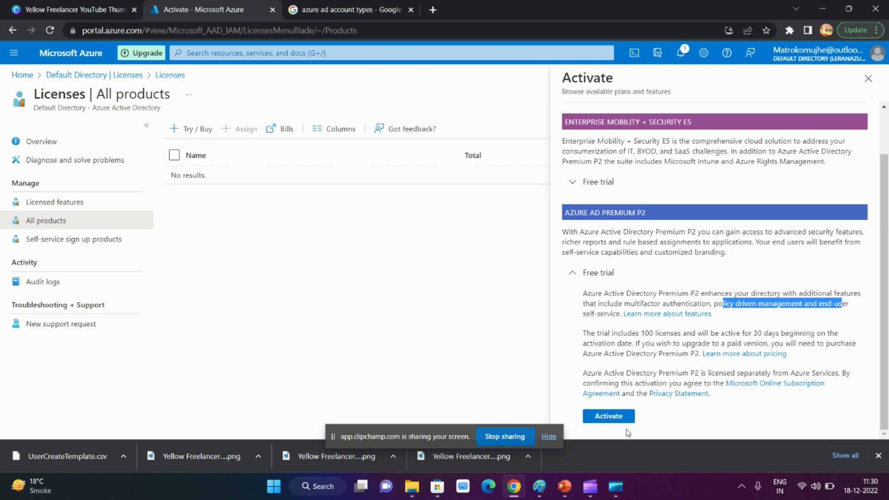
click(608, 416)
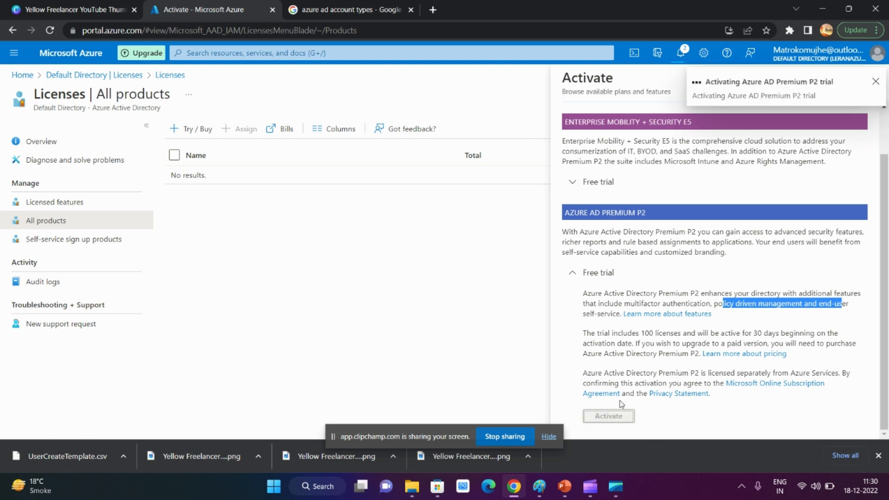
drag(591, 332, 830, 333)
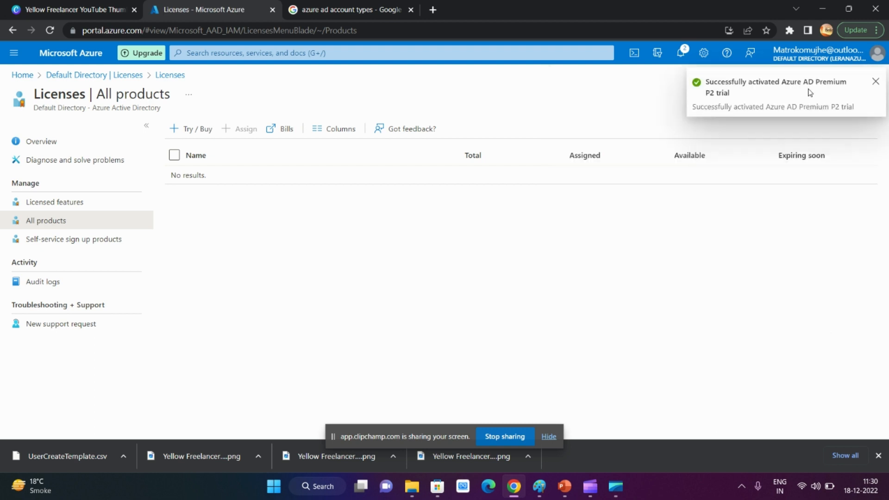
click(875, 83)
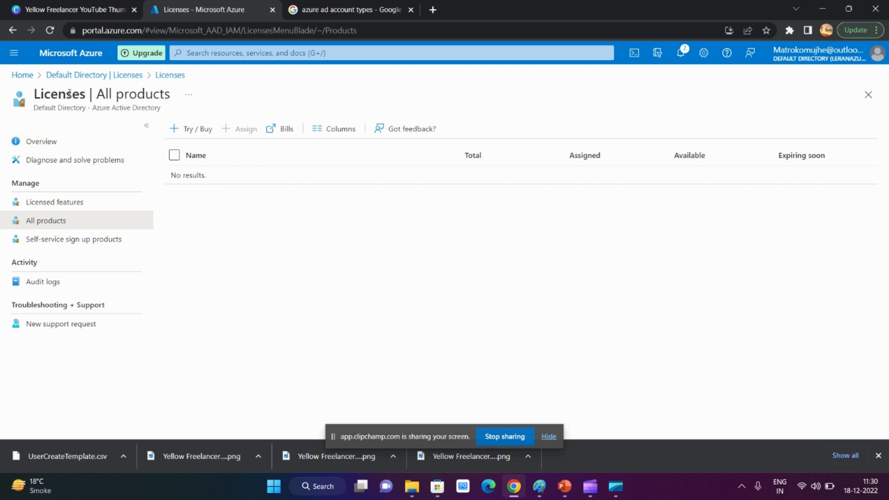
Check the directory overview and its Licenses overview after the trial activation, ending on the directory overview
click(105, 76)
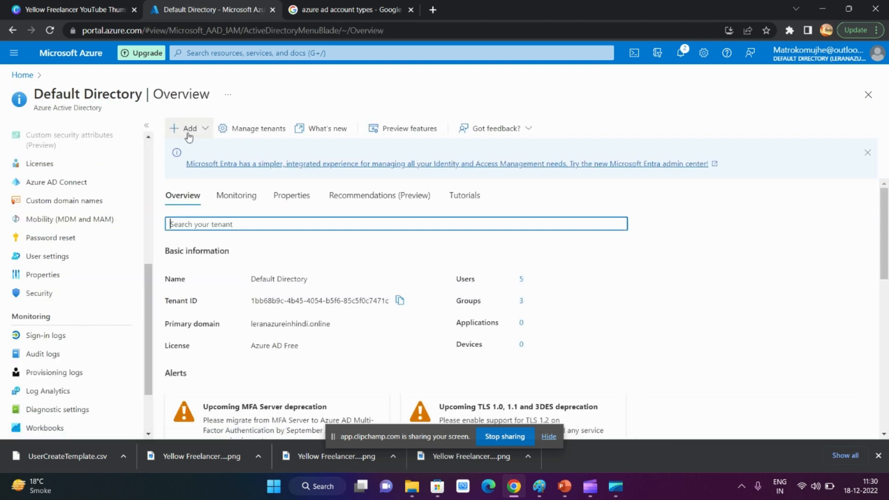
click(39, 164)
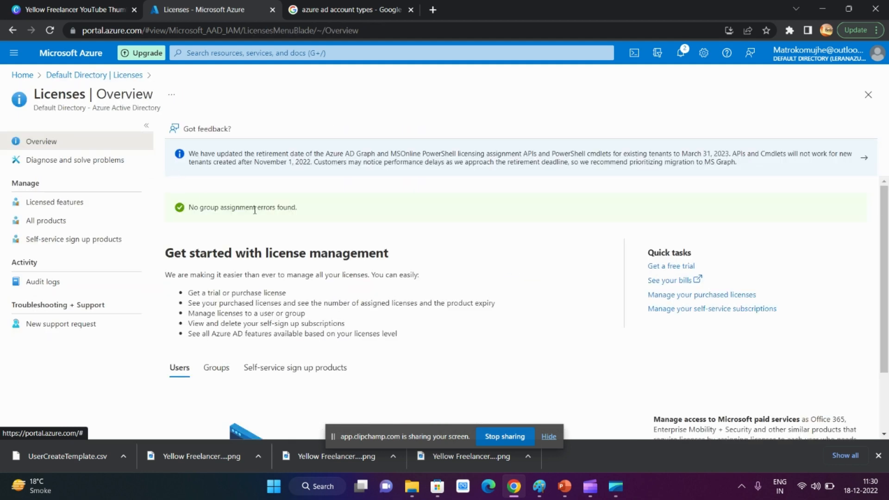
click(80, 77)
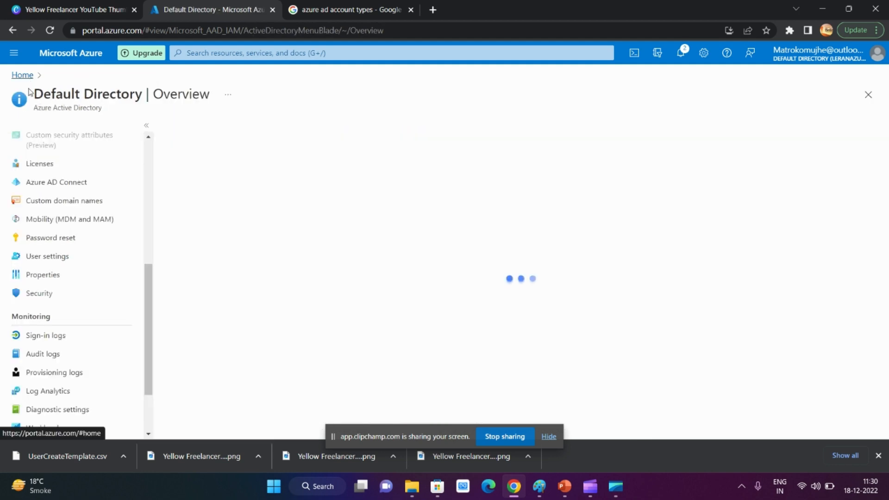
Open the profile of User111 from the directory's user list and look over its overview
scroll(63, 177, up, 5)
click(70, 165)
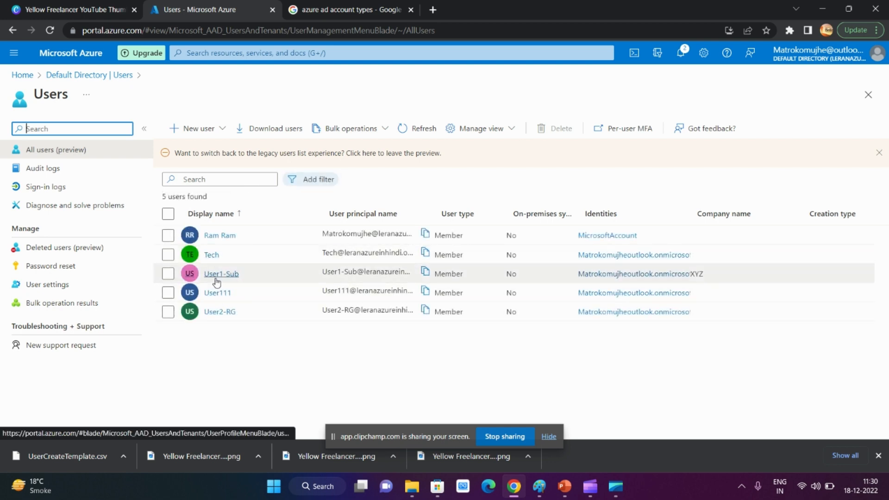
click(217, 293)
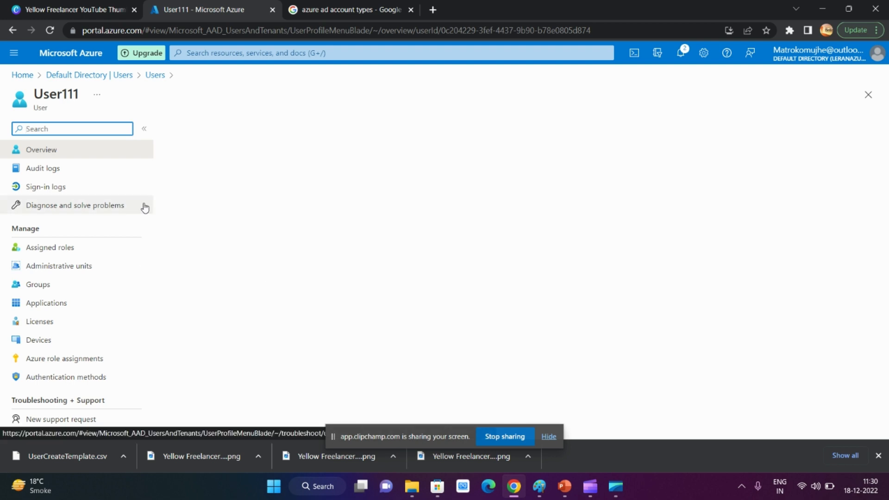
scroll(284, 231, down, 2)
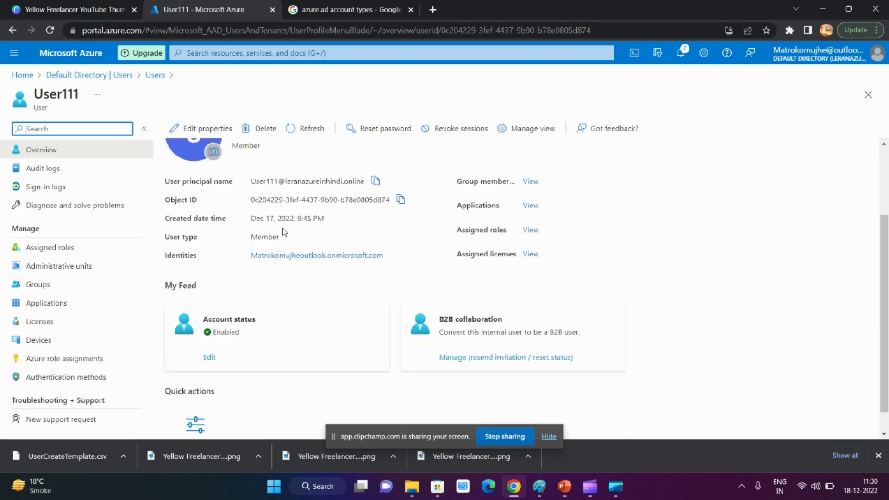
scroll(273, 254, up, 2)
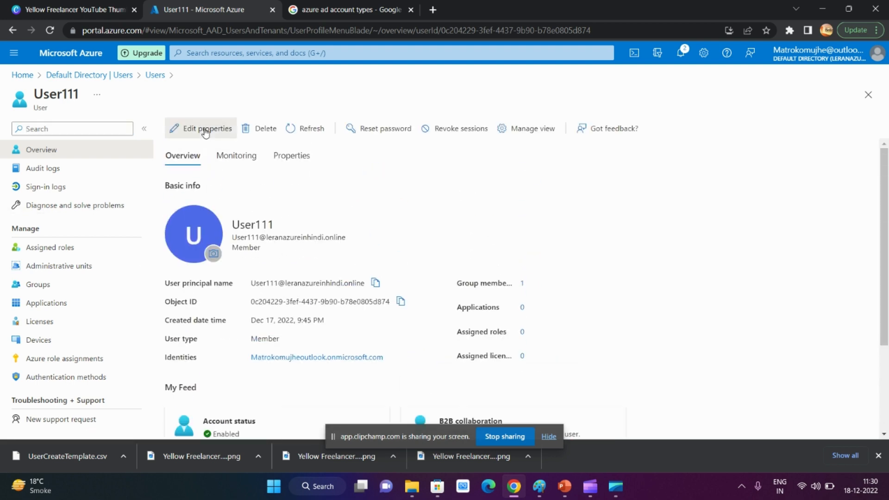
click(207, 129)
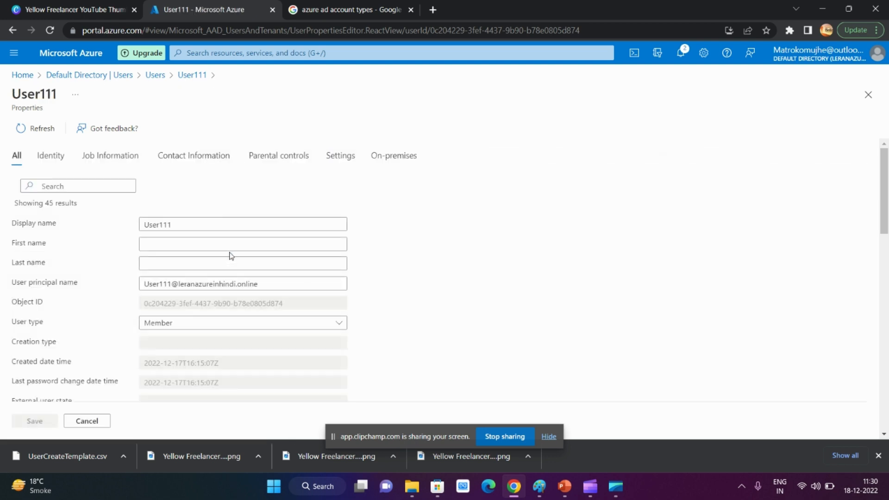
scroll(235, 278, down, 8)
click(106, 421)
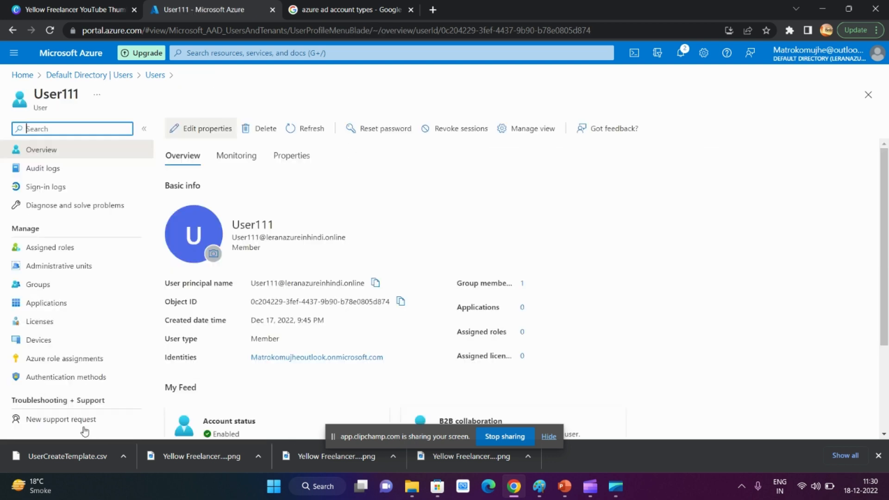
Open the license list of User111 and try to add a license assignment
click(56, 330)
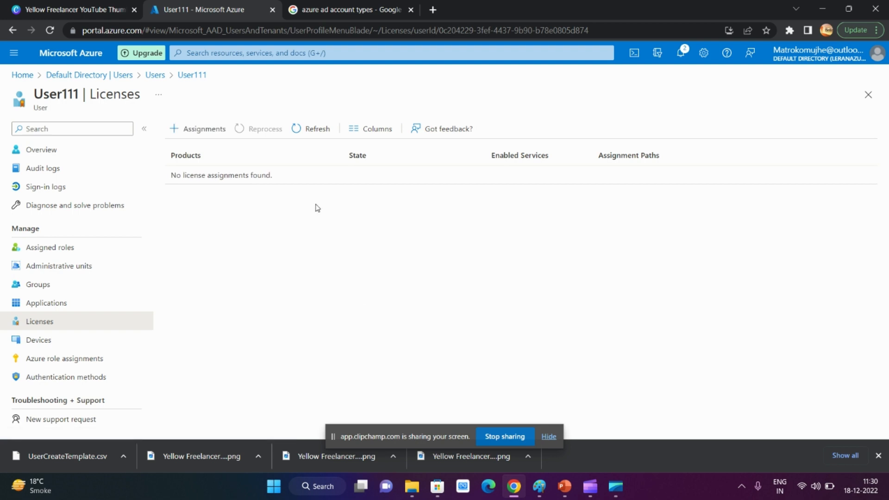
click(177, 131)
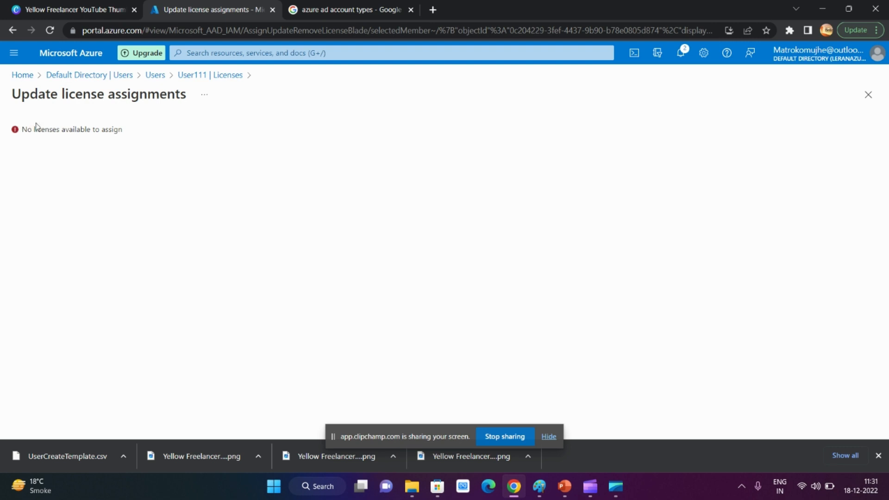
drag(36, 129, 160, 132)
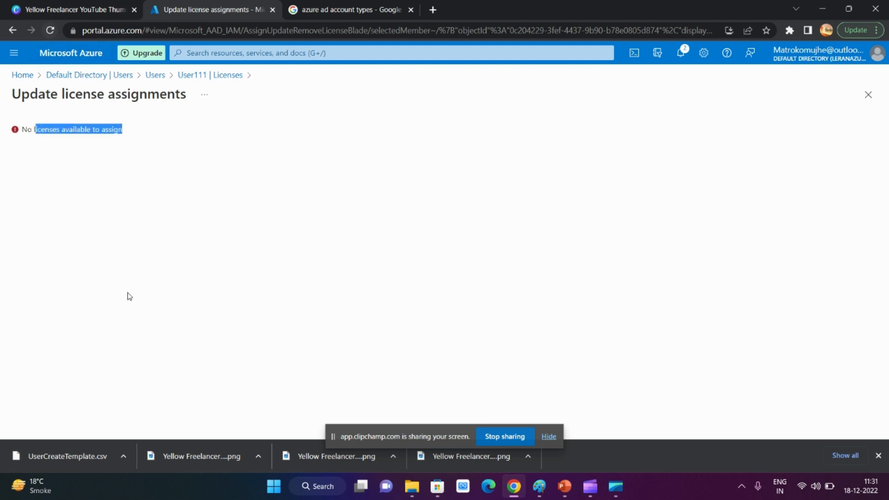
Check the portal notifications, reload the license assignment page of User111 and close the Google search tab
click(155, 167)
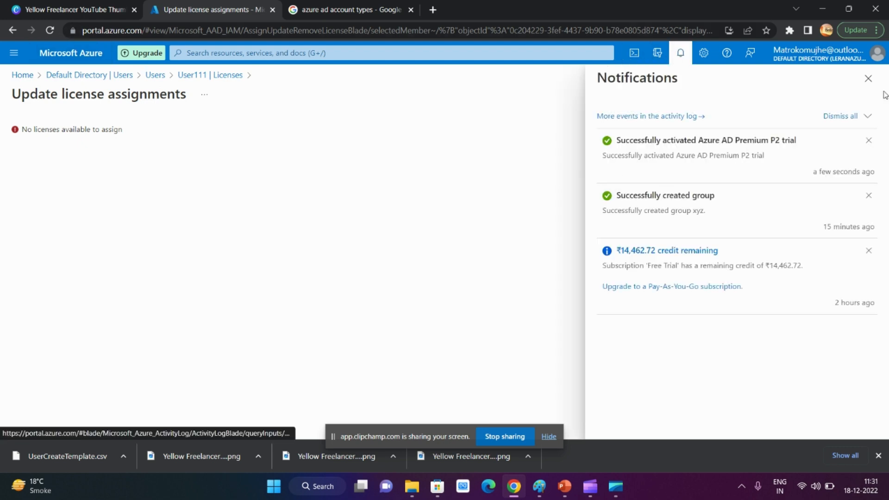
click(868, 79)
click(50, 31)
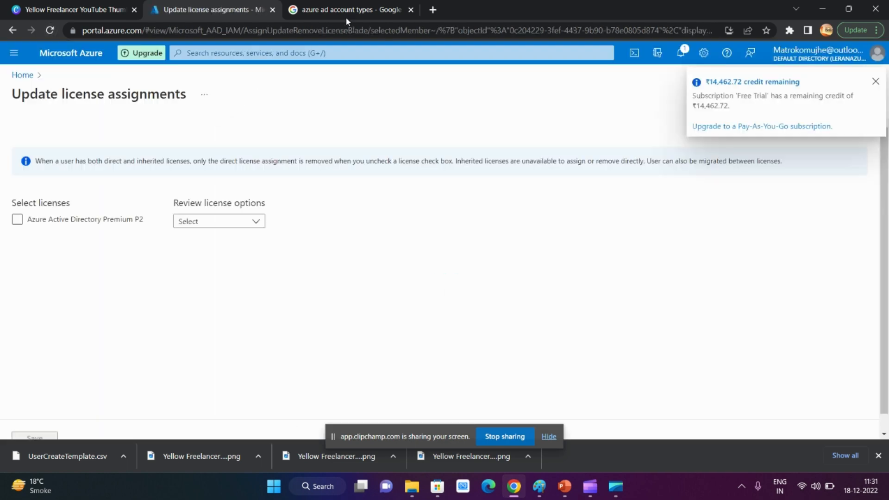
click(411, 10)
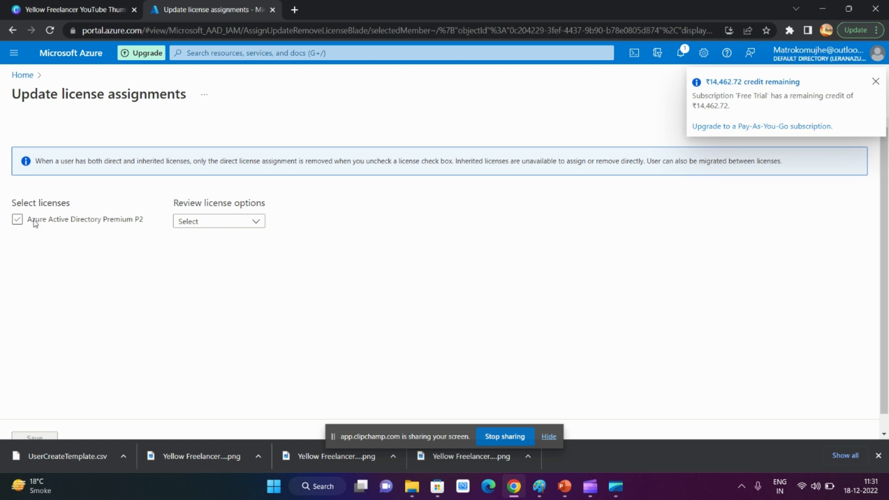
Try to assign the Azure Active Directory Premium P2 license to User111 with all its service options, saving twice
click(33, 222)
click(273, 226)
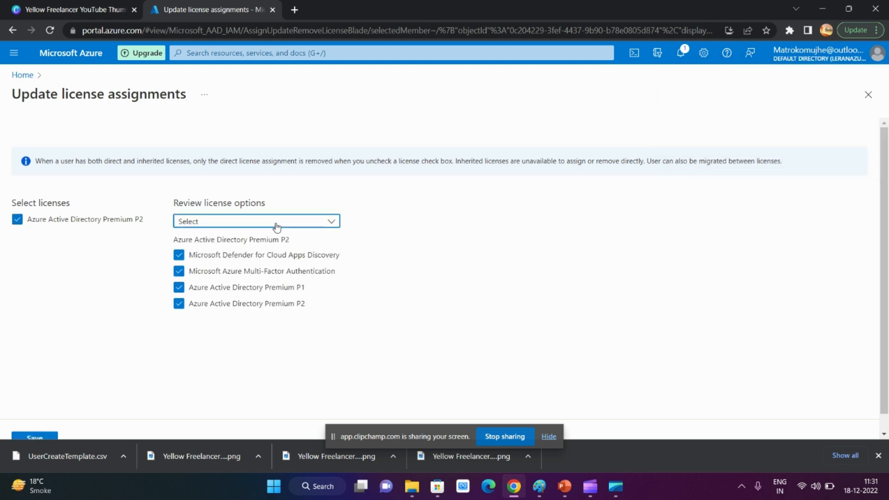
click(274, 226)
click(277, 226)
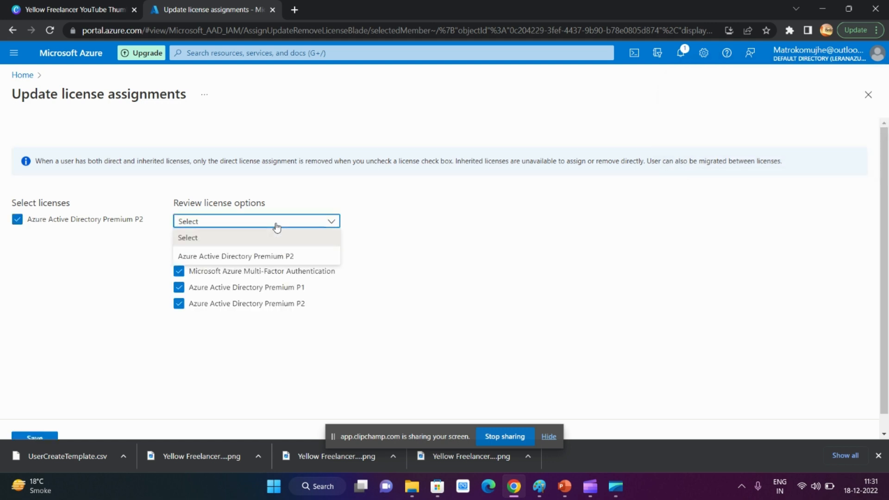
click(242, 256)
click(35, 436)
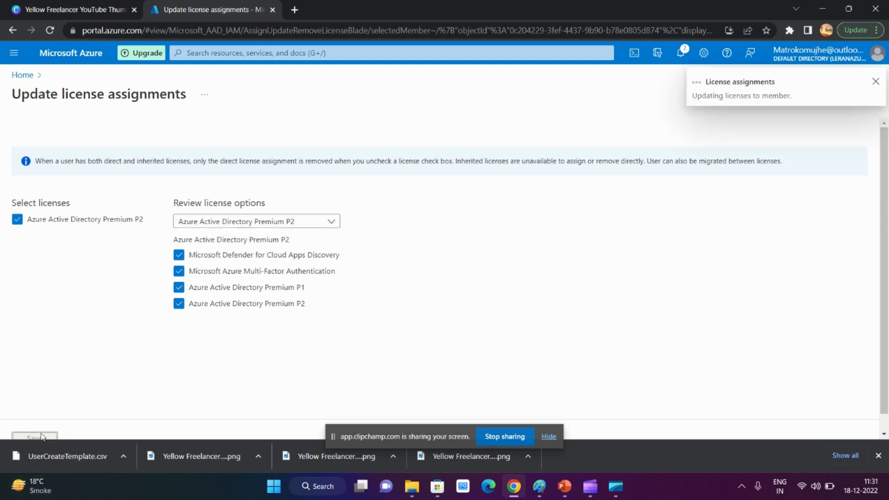
click(878, 455)
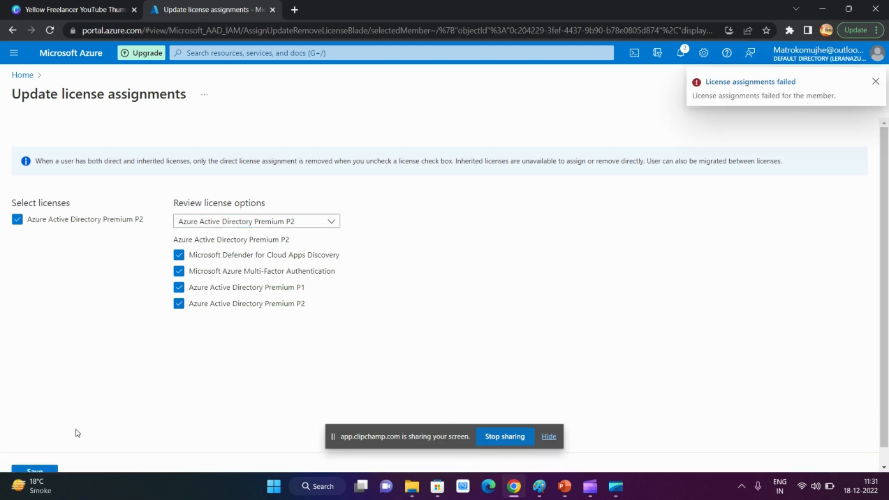
click(30, 471)
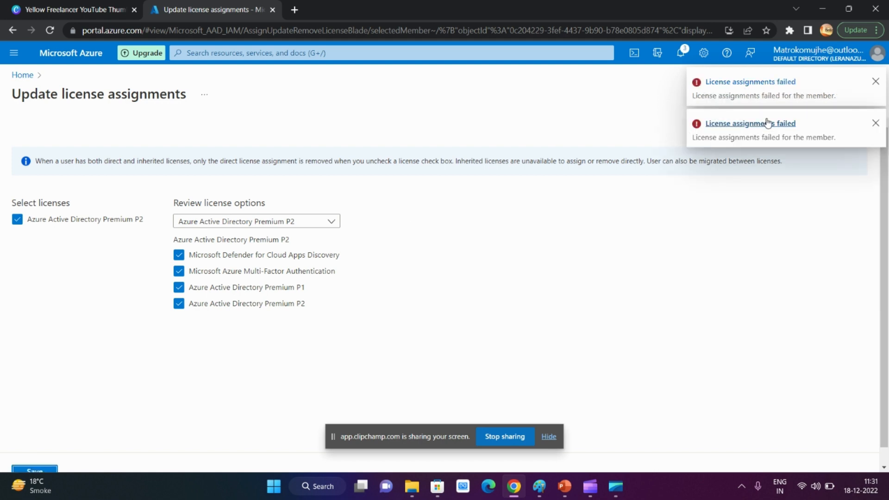
click(876, 83)
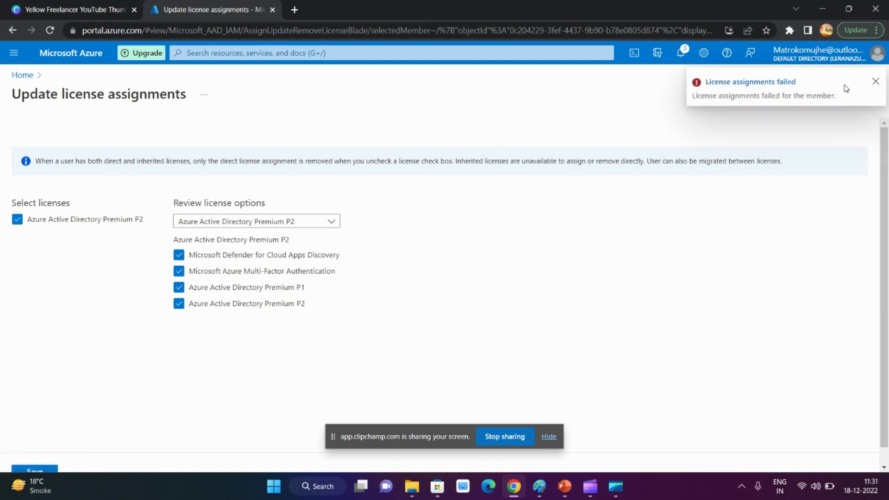
Return to the Default Directory's user list and open the properties of User111 for editing
click(21, 74)
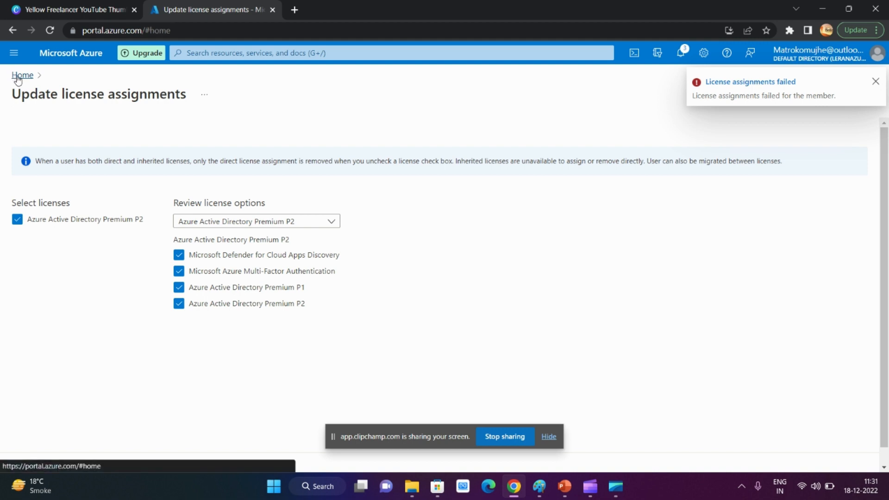
click(230, 139)
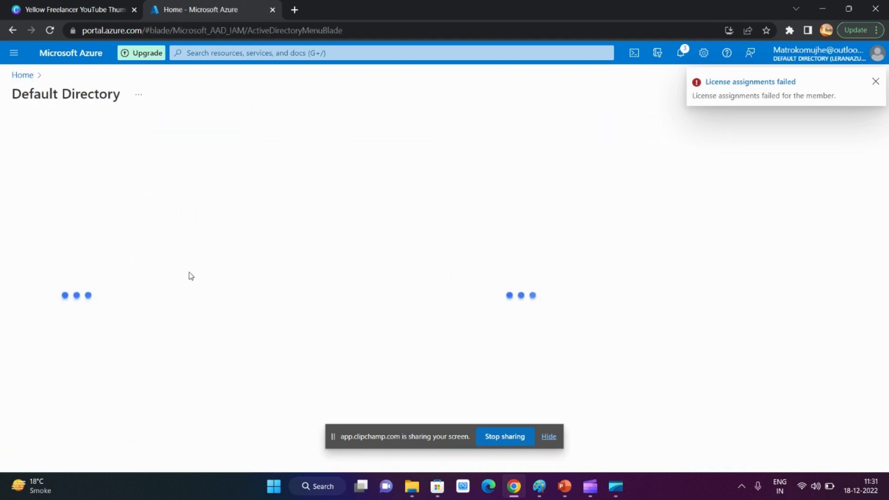
click(69, 220)
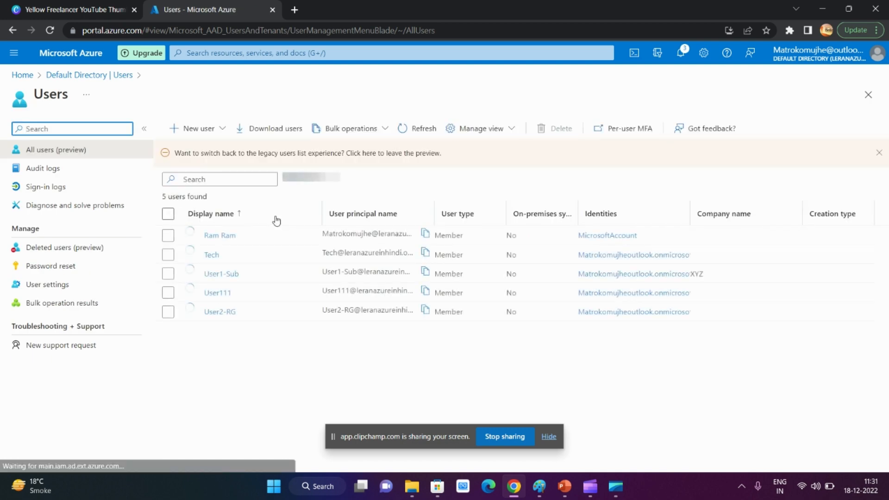
click(219, 293)
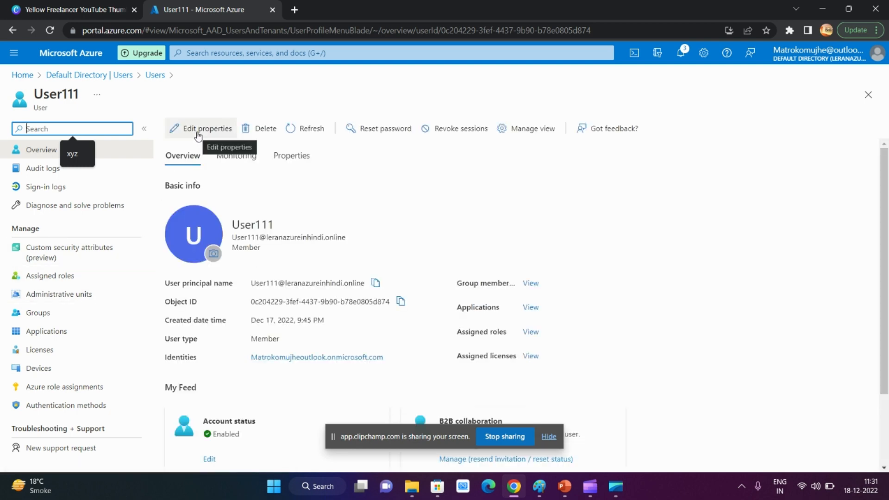
click(198, 134)
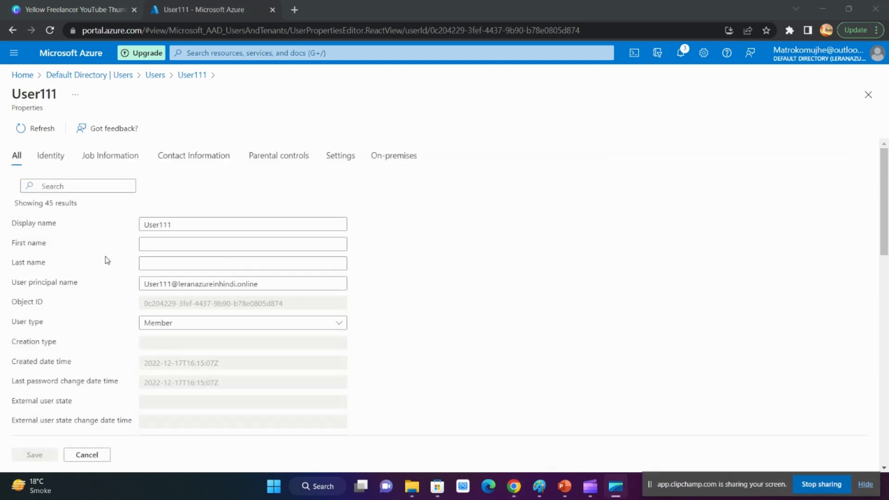
Set the usage location of User111 to India and save the properties, dismissing the notification
scroll(82, 227, down, 3)
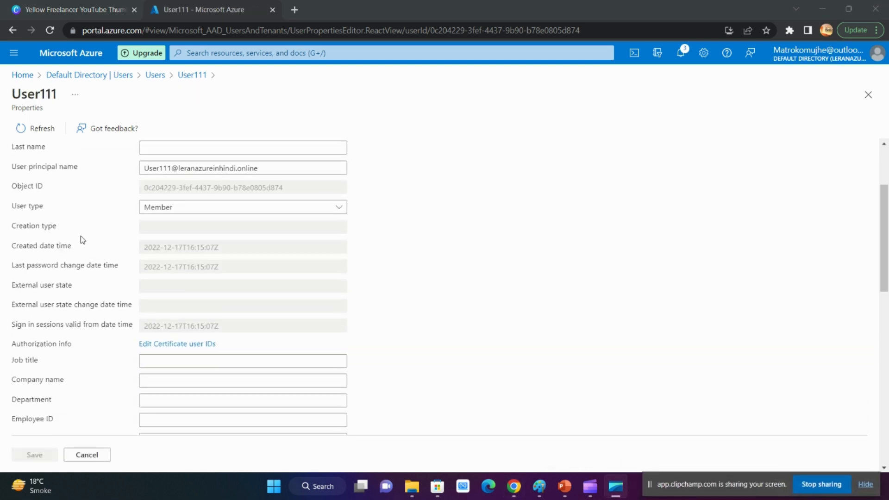
scroll(81, 239, down, 1)
scroll(81, 239, down, 1)
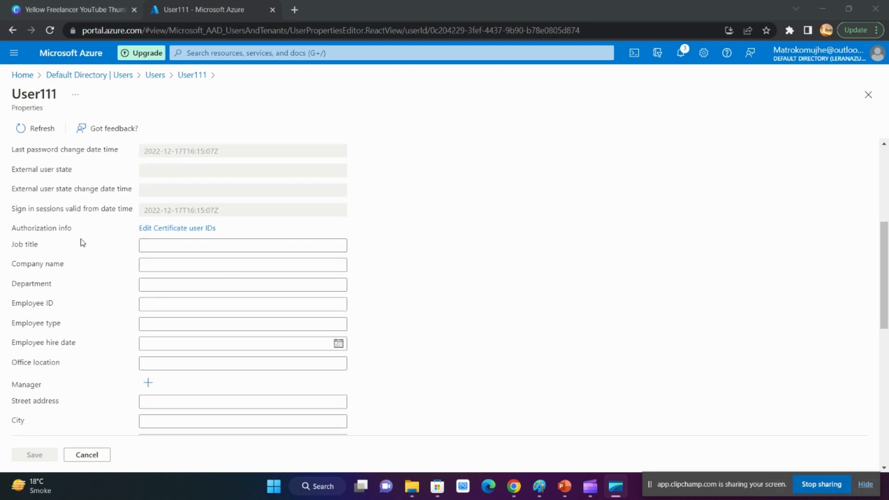
click(156, 365)
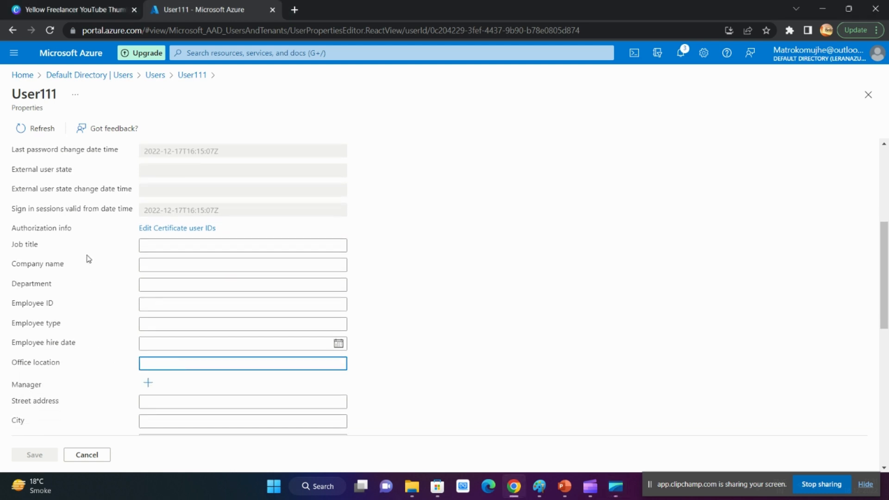
scroll(86, 260, down, 2)
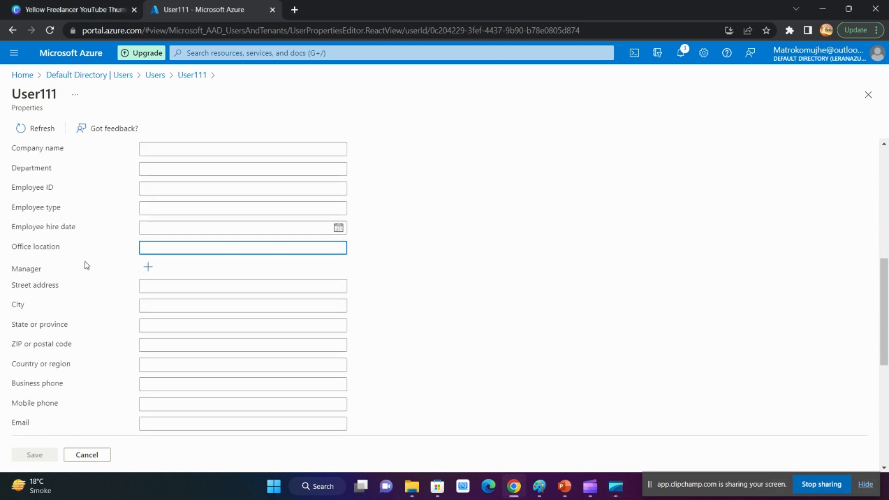
scroll(84, 265, down, 2)
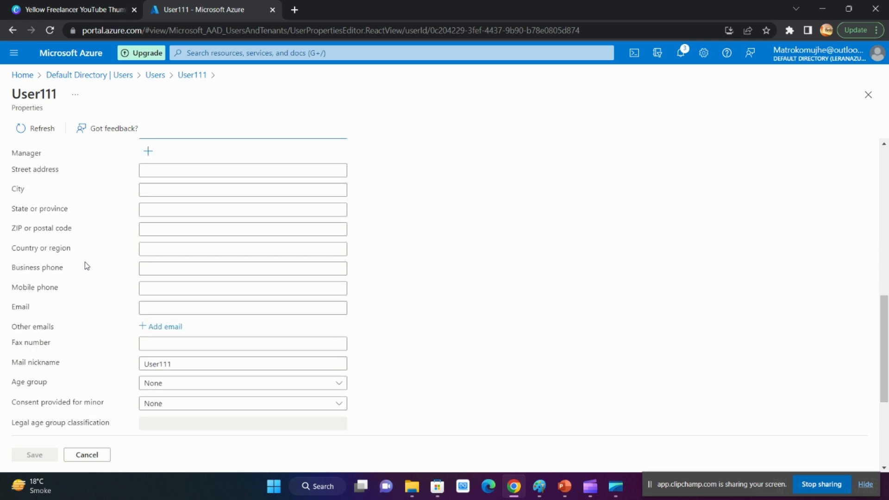
scroll(86, 266, down, 1)
scroll(87, 265, down, 2)
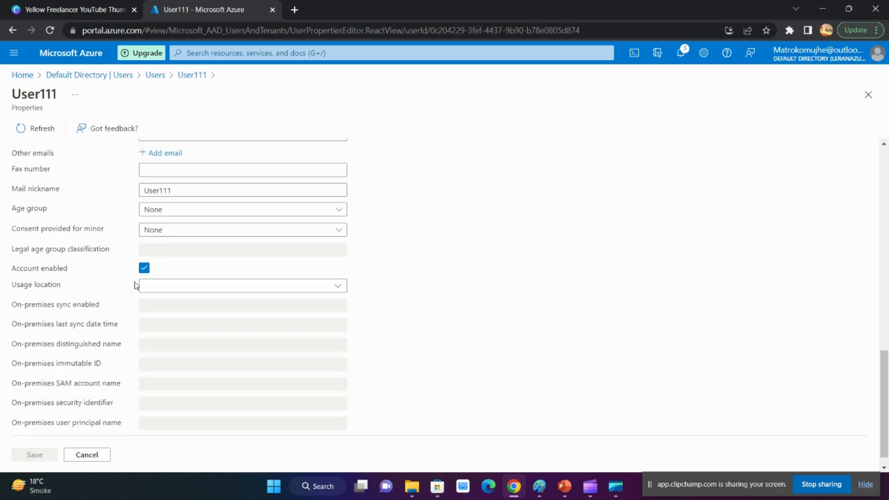
click(159, 286)
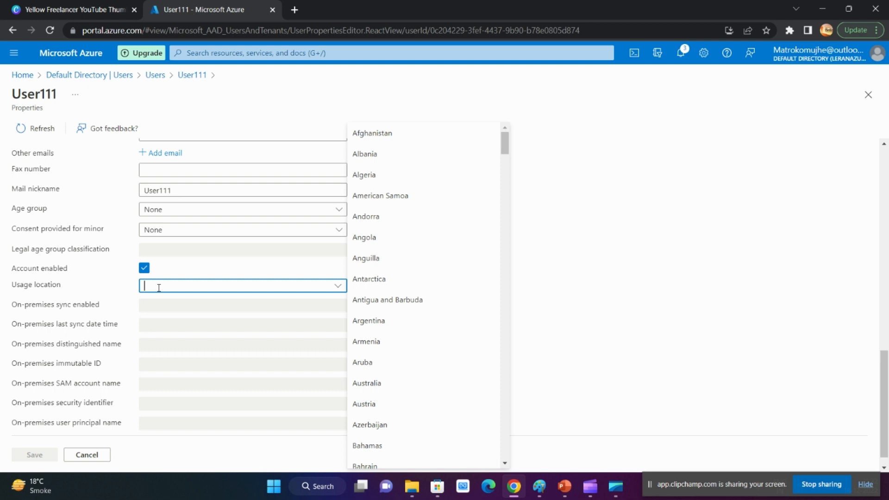
text(India)
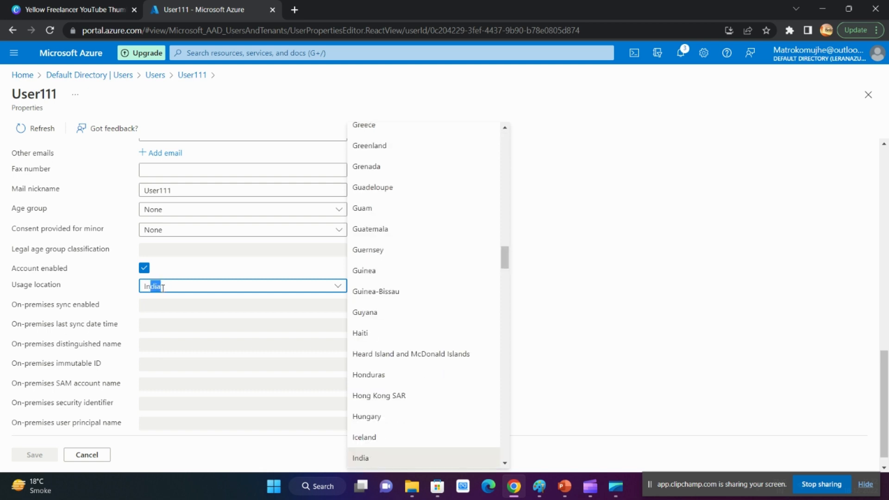
key(Return)
click(530, 295)
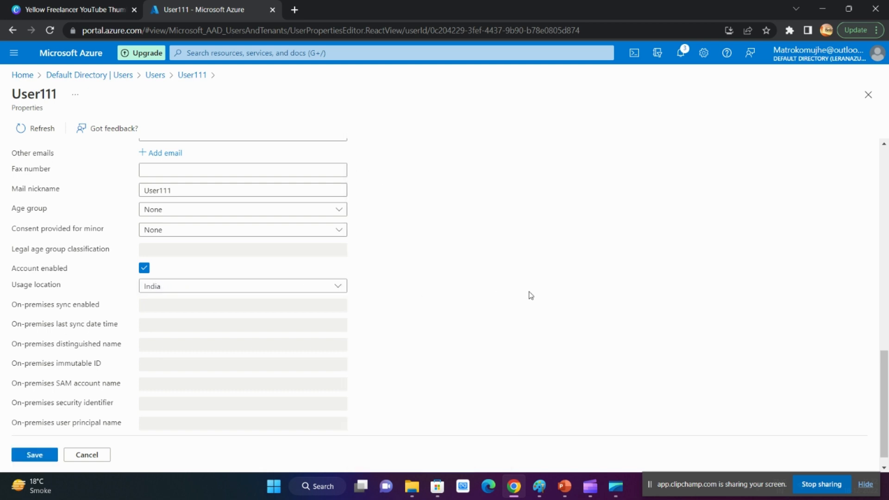
click(32, 456)
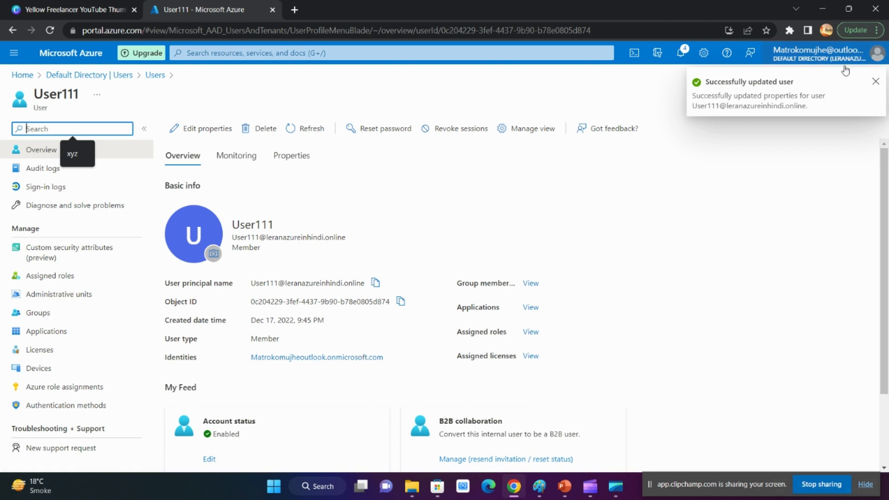
click(875, 81)
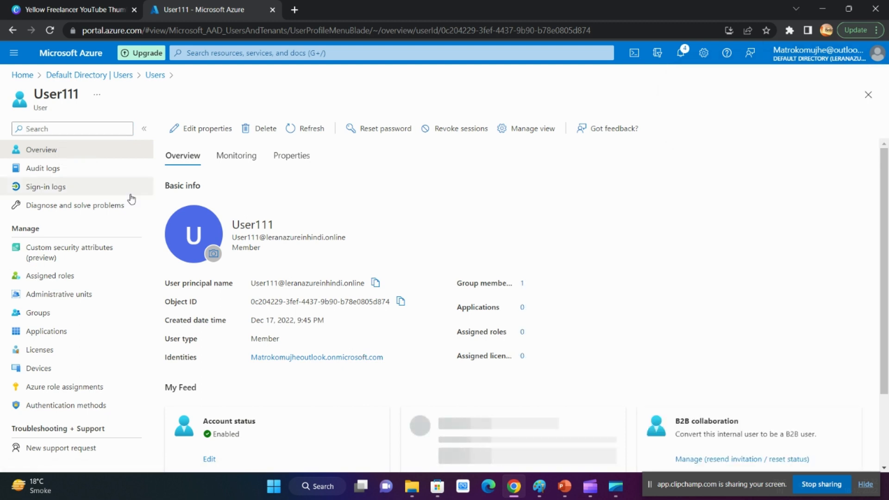
Try to assign the Azure Active Directory Premium P2 license from the license list of User111 with all service options enabled
click(48, 356)
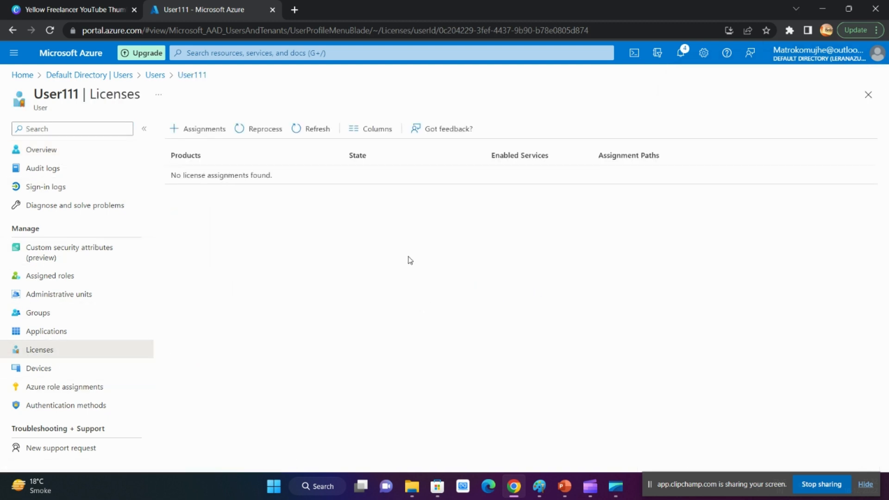
click(199, 130)
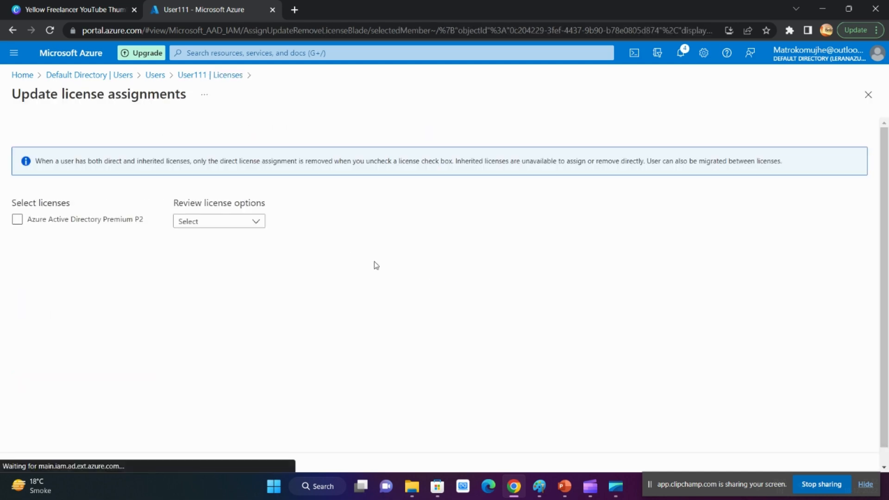
click(200, 224)
click(17, 219)
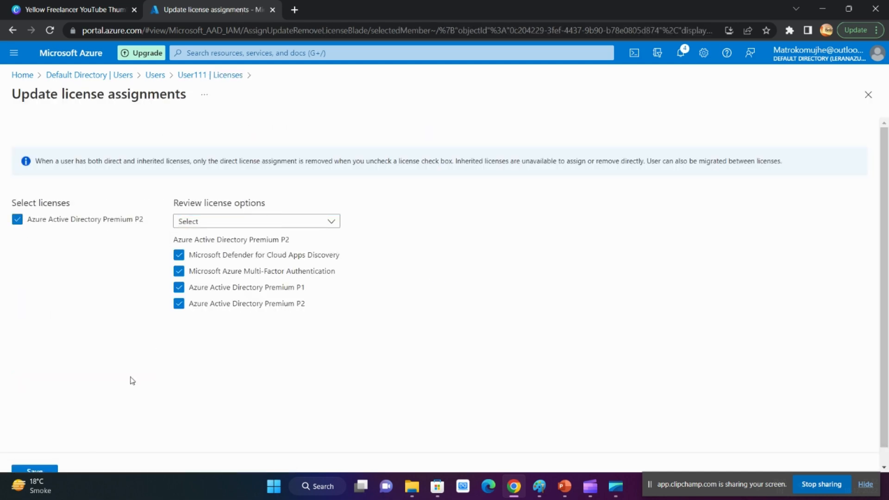
click(34, 470)
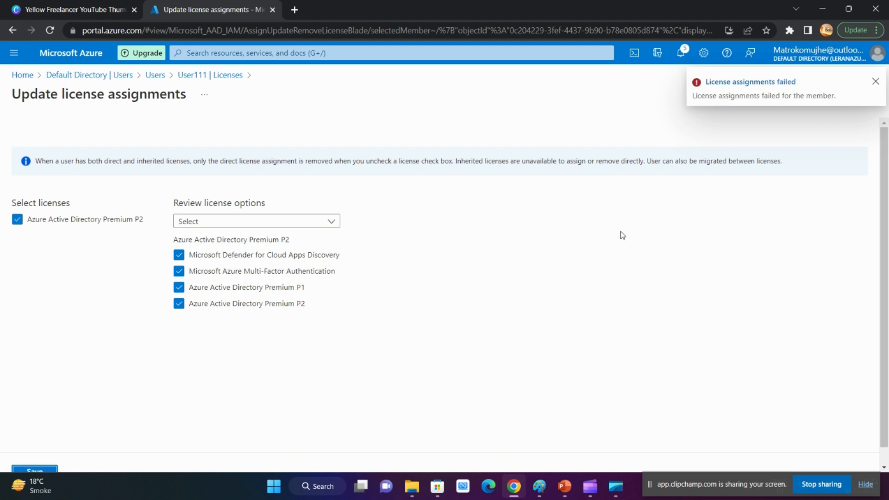
click(874, 84)
scroll(146, 128, down, 1)
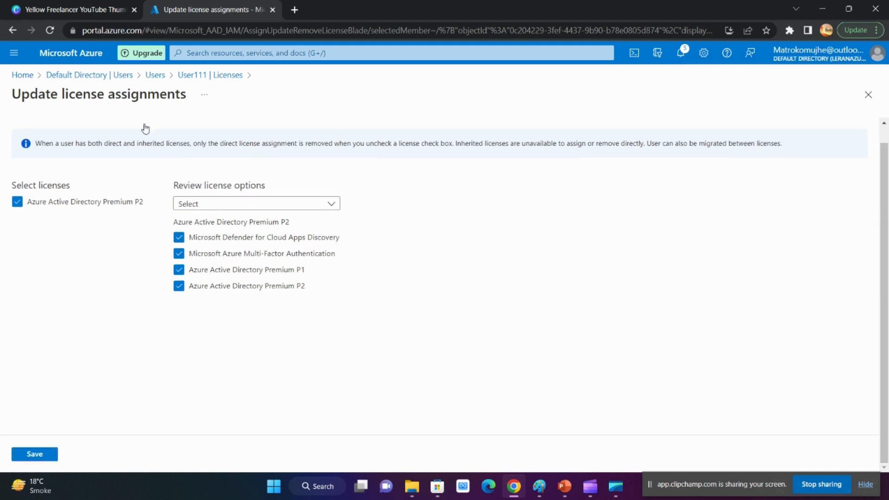
Reload the license assignment page, retry saving the Azure Active Directory Premium P2 assignment twice and open the portal notifications
click(50, 31)
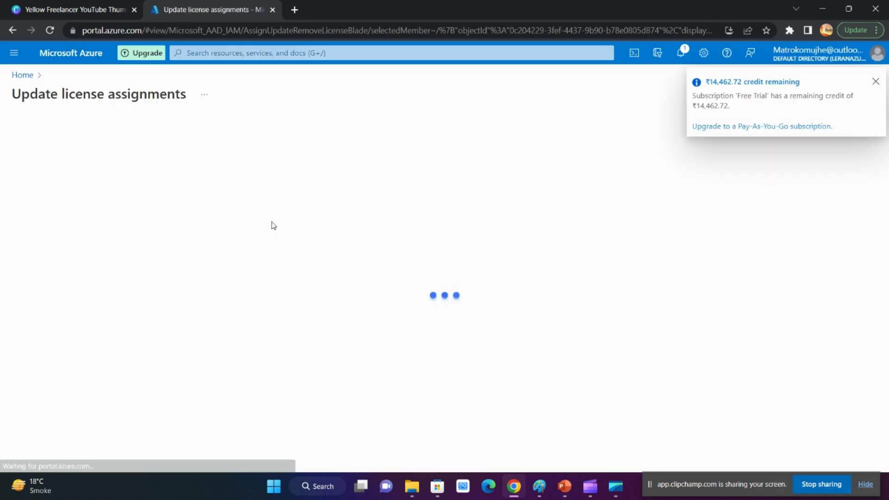
click(874, 83)
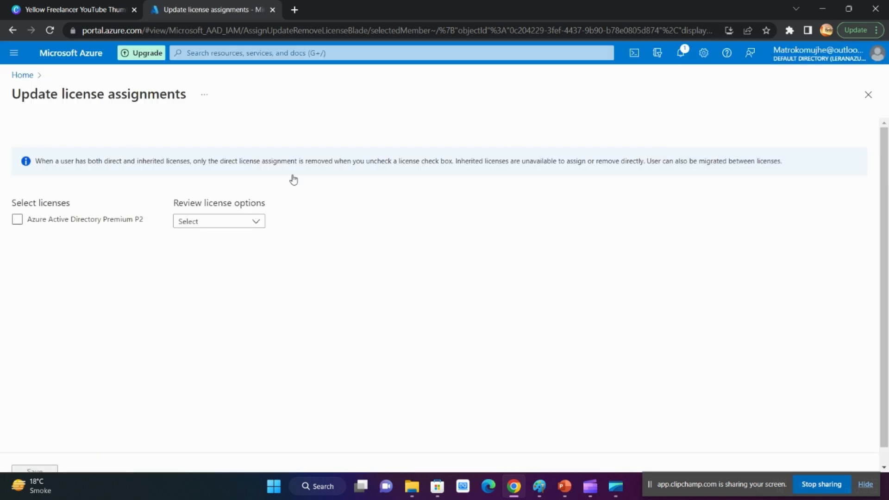
click(17, 219)
scroll(288, 258, down, 1)
click(35, 454)
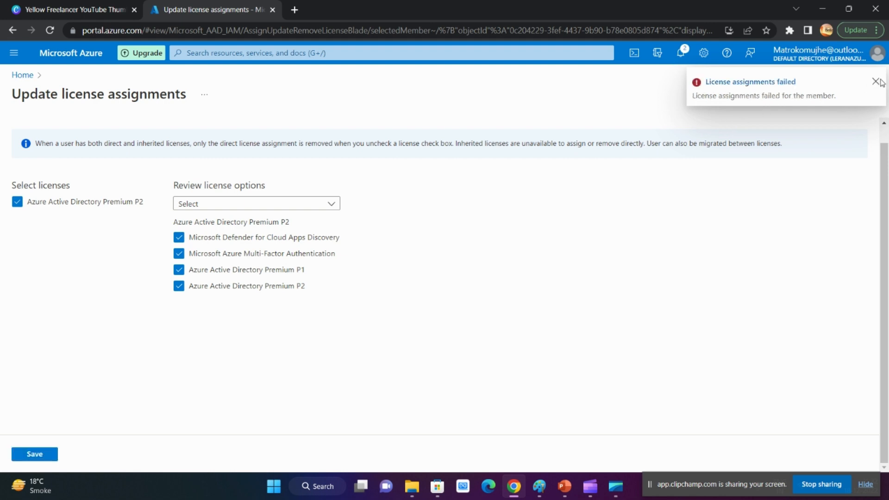
click(33, 455)
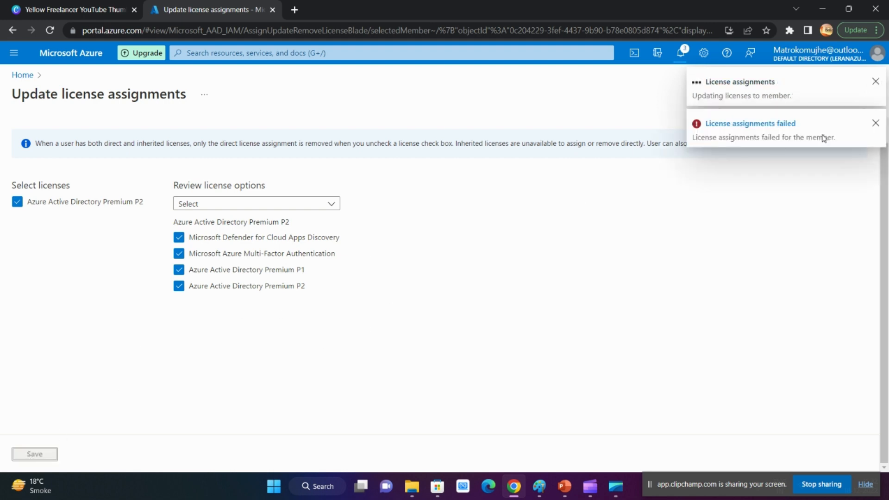
click(689, 54)
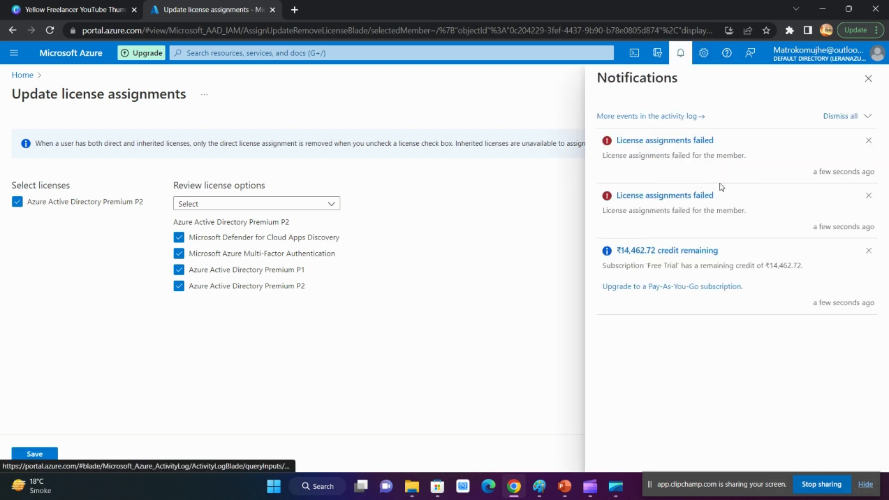
Open the error details of the latest failed license assignment, examine the reason given for User111 and close the details
drag(608, 212, 755, 216)
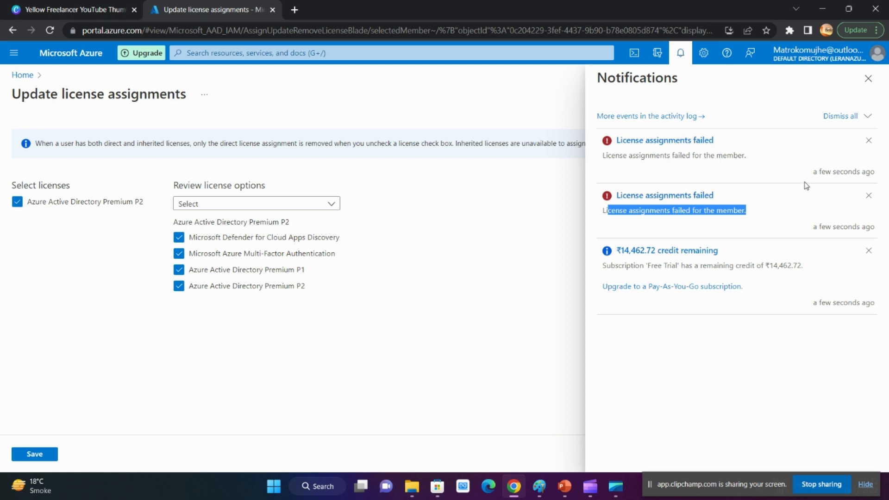
click(662, 140)
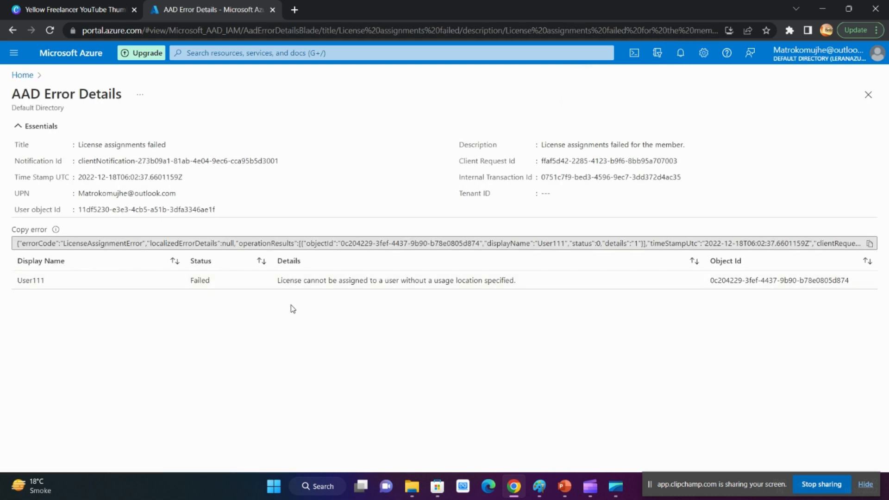
drag(283, 288, 517, 291)
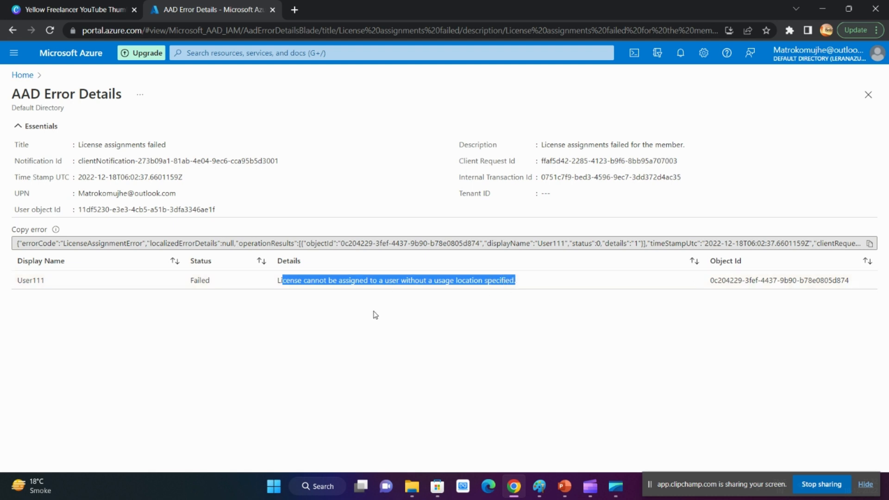
click(352, 309)
drag(280, 287, 515, 286)
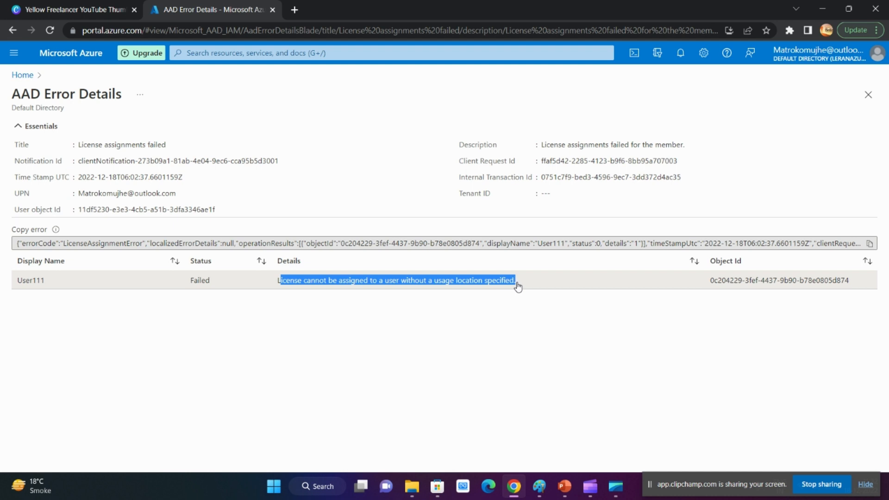
click(435, 329)
drag(295, 286, 513, 283)
click(867, 95)
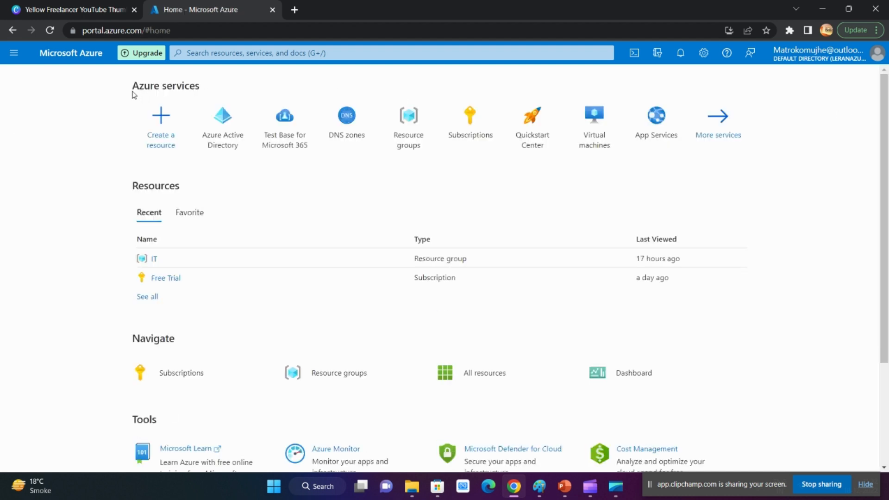
Reload the portal home page and open the licenses of User111 from the user list in Azure Active Directory
click(50, 30)
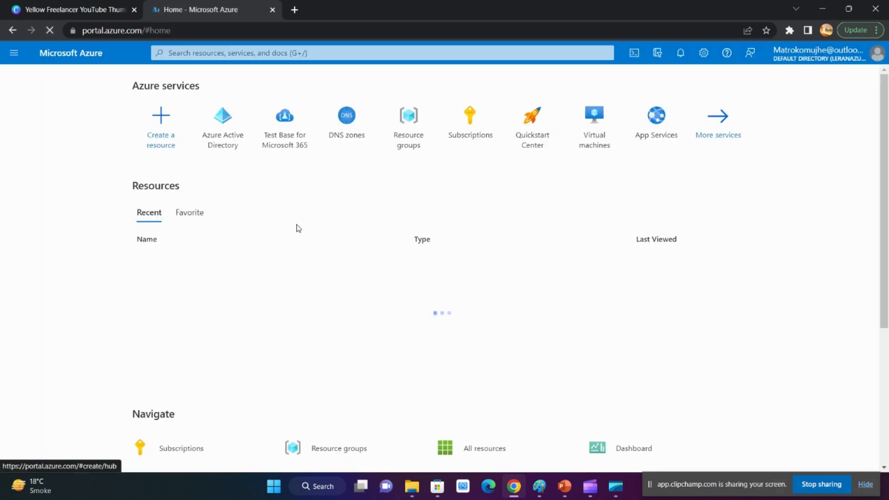
click(875, 82)
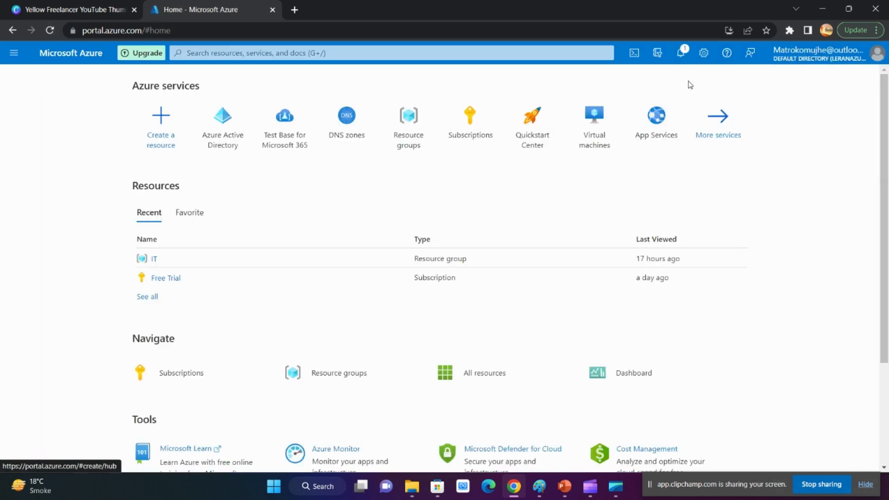
click(218, 138)
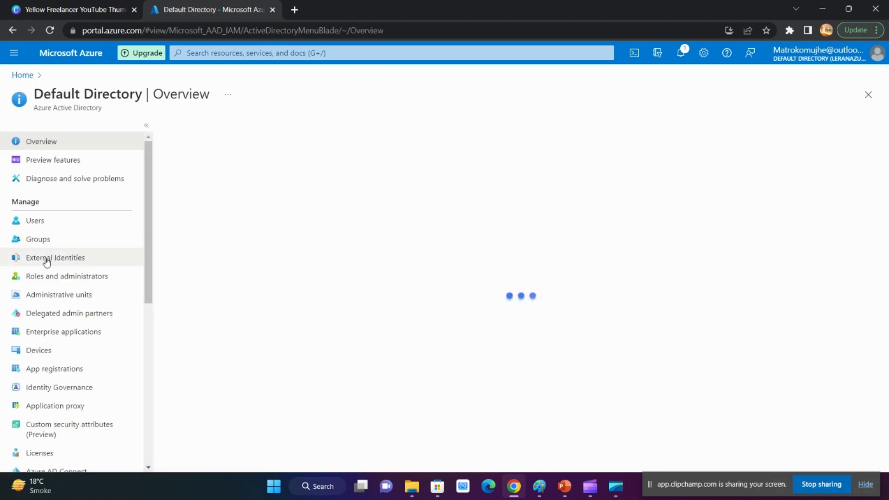
click(38, 221)
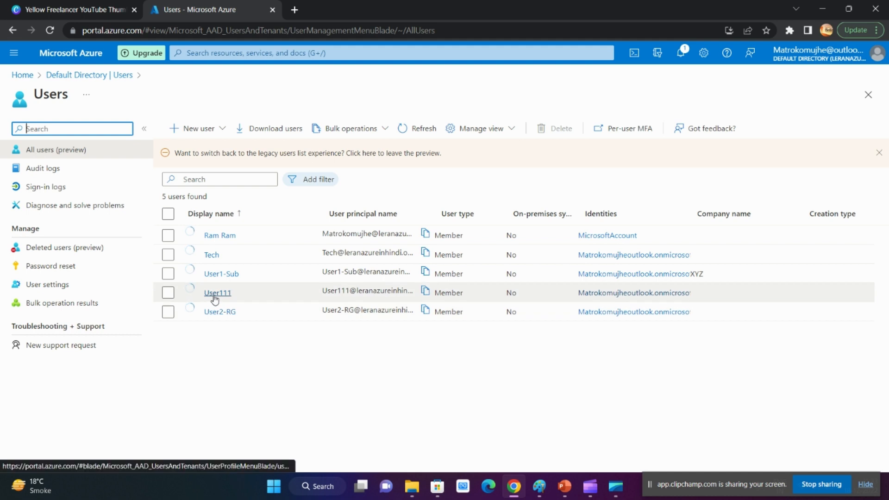
click(215, 293)
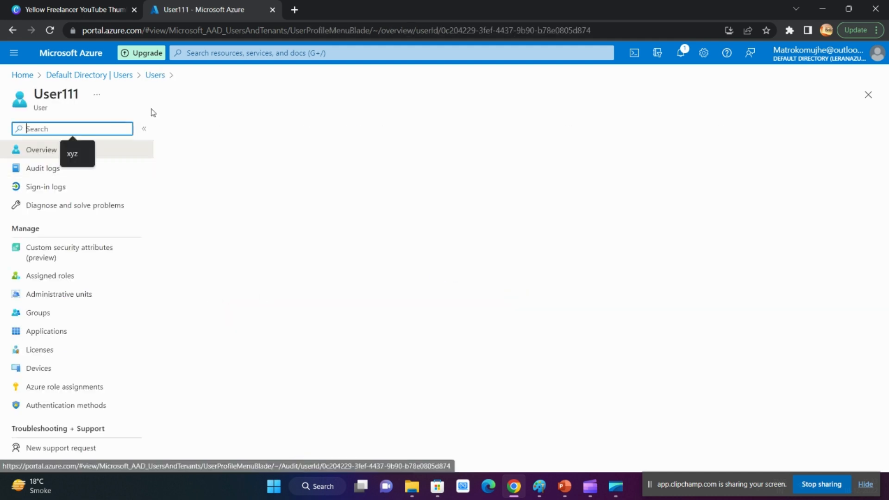
click(70, 354)
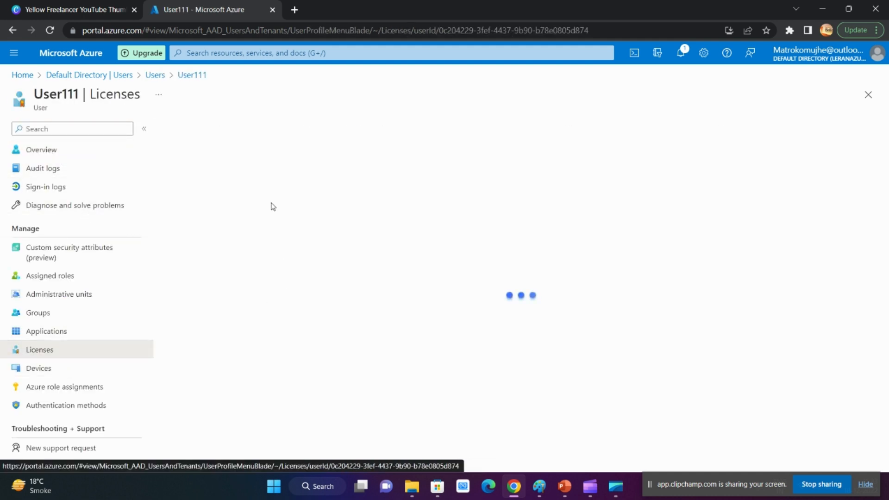
Assign the Azure Active Directory Premium P2 license to User111 with all service options, and return to a refreshed user list
click(189, 132)
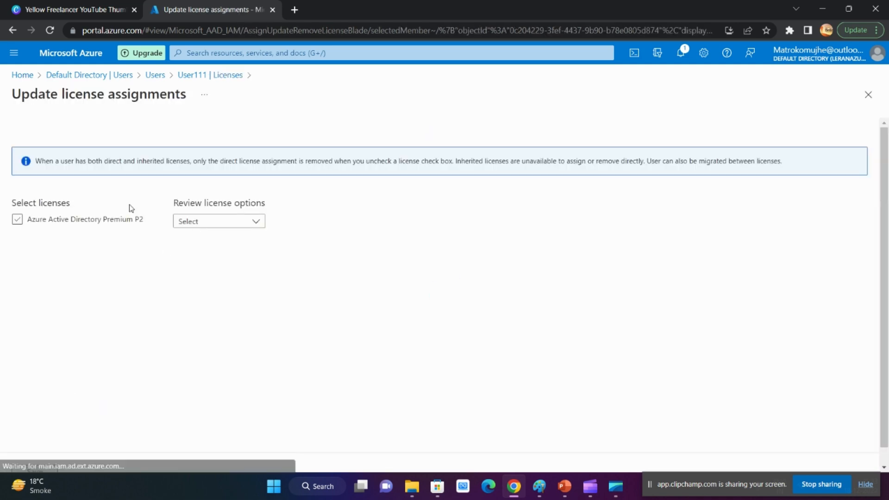
click(37, 222)
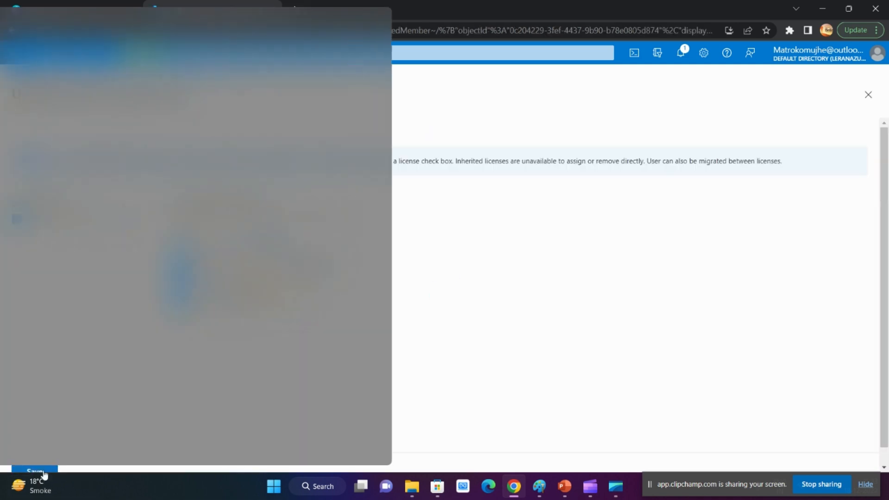
click(35, 469)
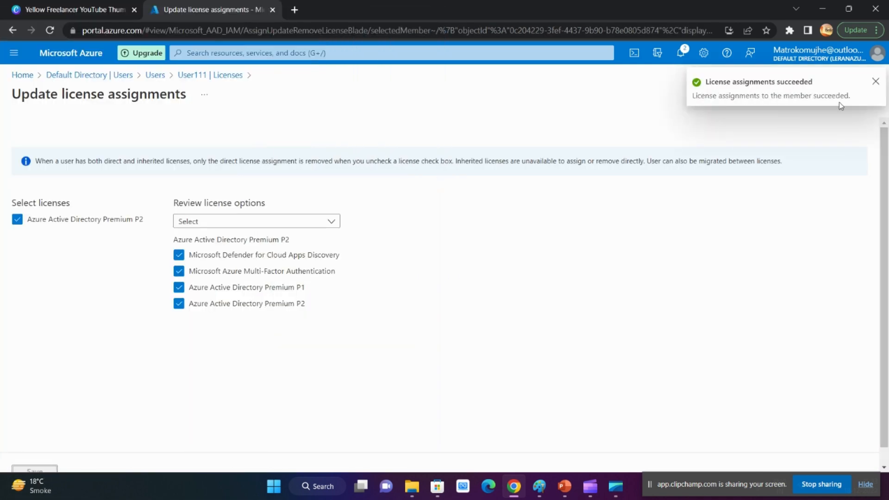
click(875, 83)
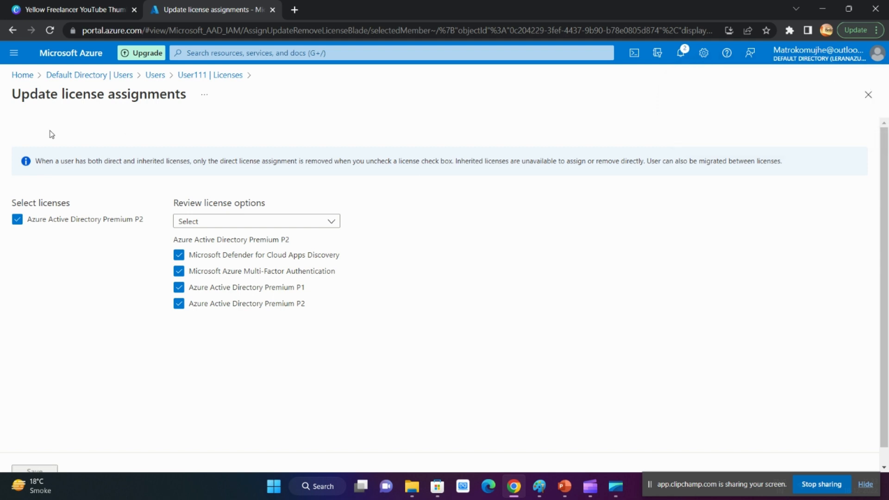
click(155, 75)
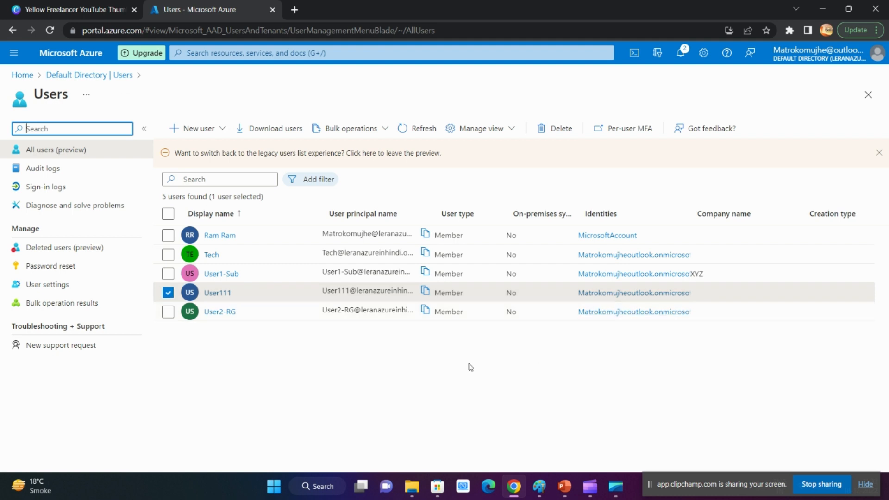
click(415, 129)
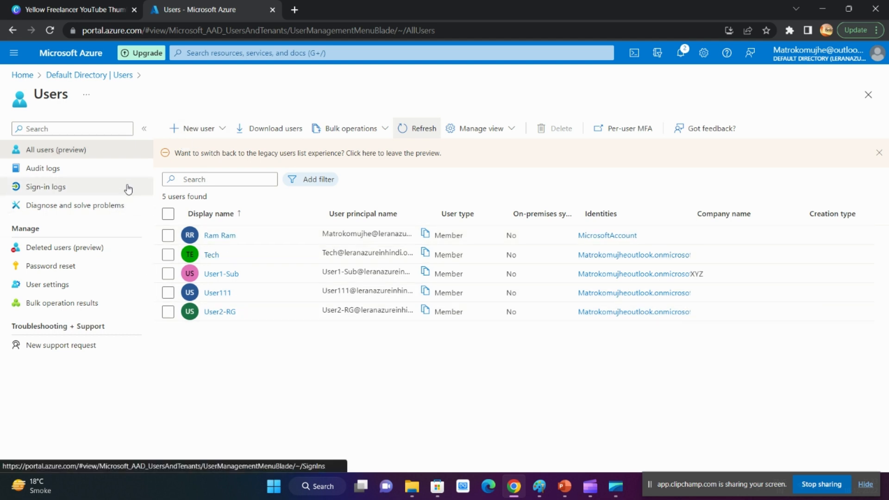
click(224, 128)
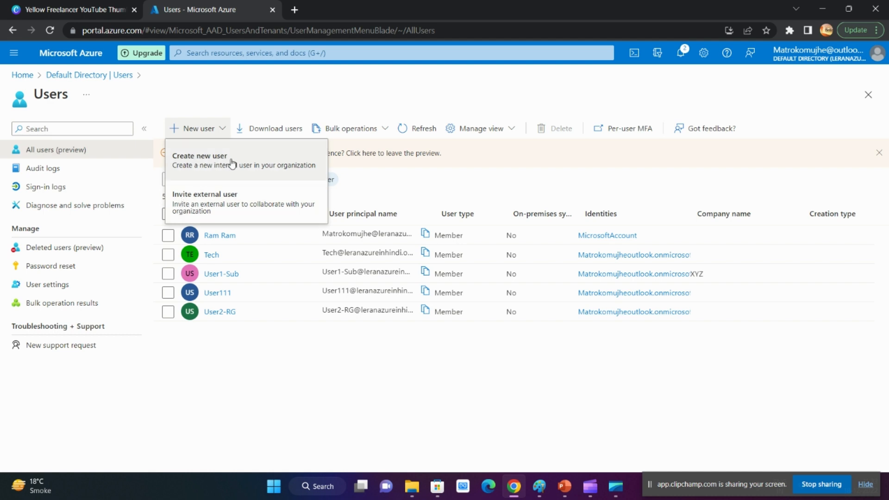
click(448, 172)
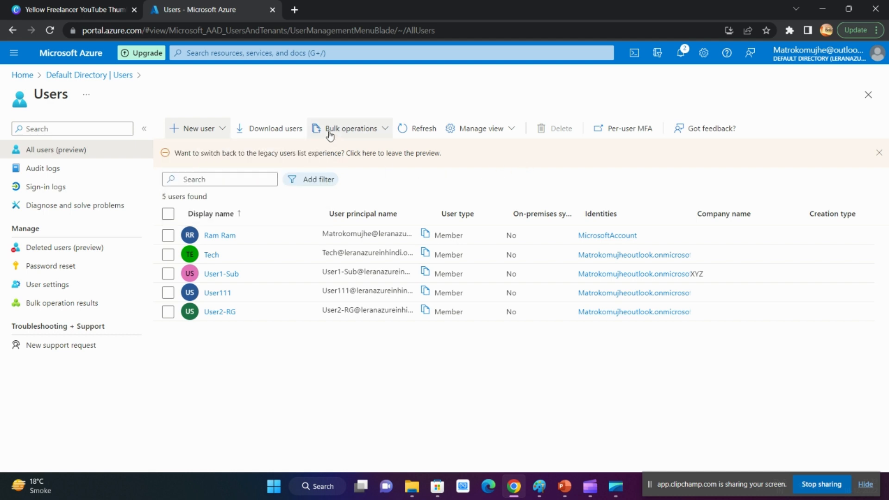
click(362, 133)
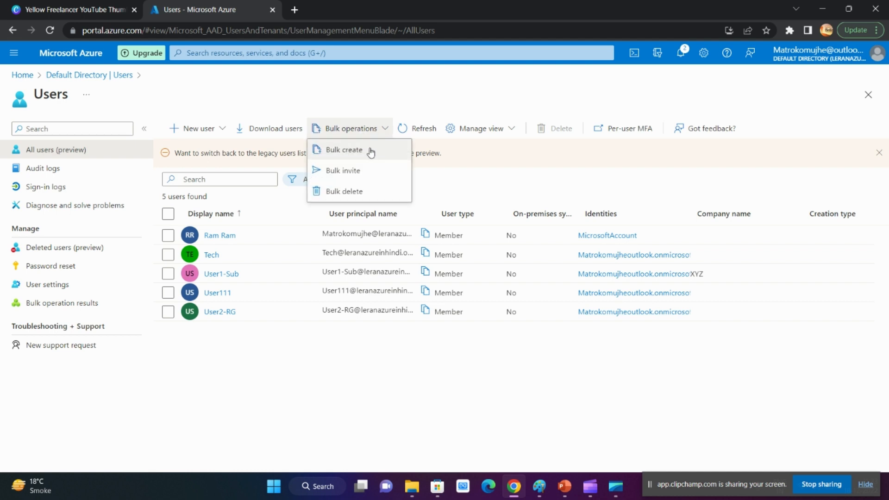
click(468, 167)
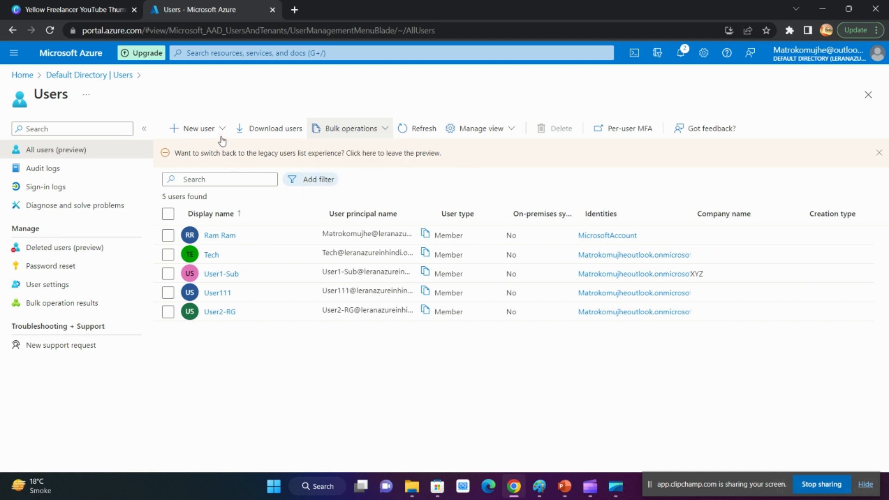
Start creating a new internal user in the organization and go through the identity fields of the form without filling them in
click(221, 132)
click(212, 170)
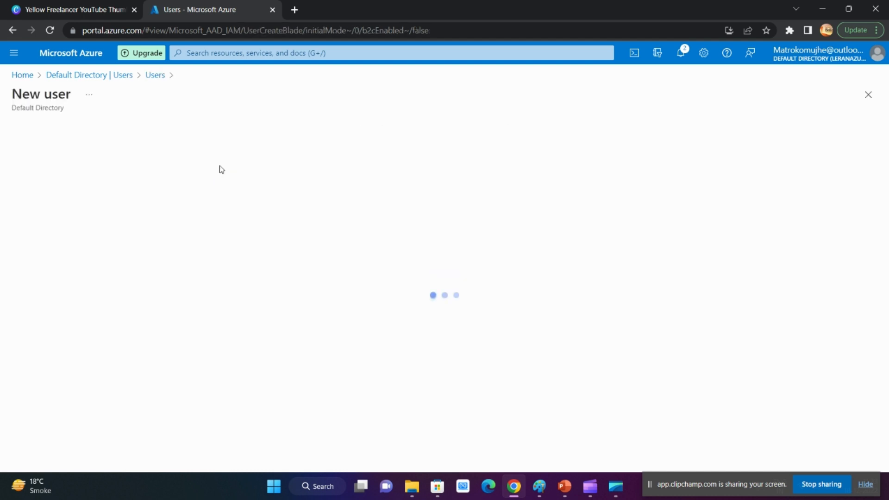
scroll(247, 238, down, 3)
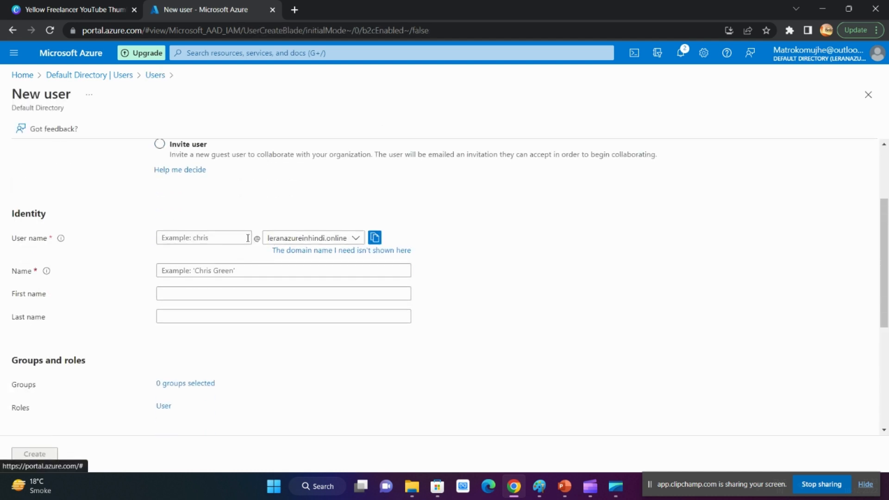
scroll(200, 186, down, 2)
click(208, 179)
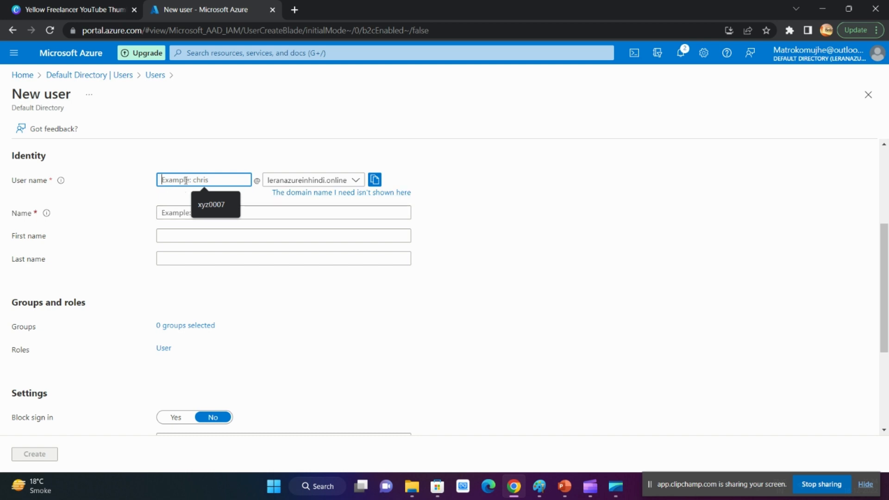
click(171, 213)
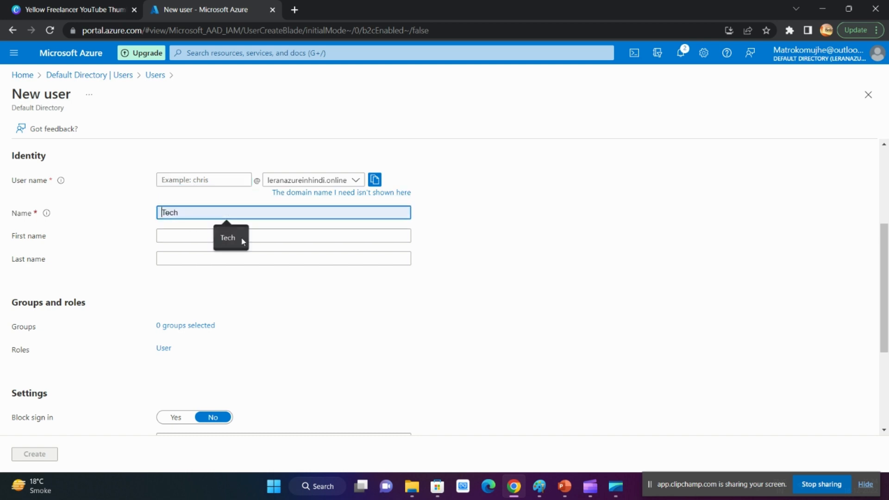
scroll(367, 228, down, 2)
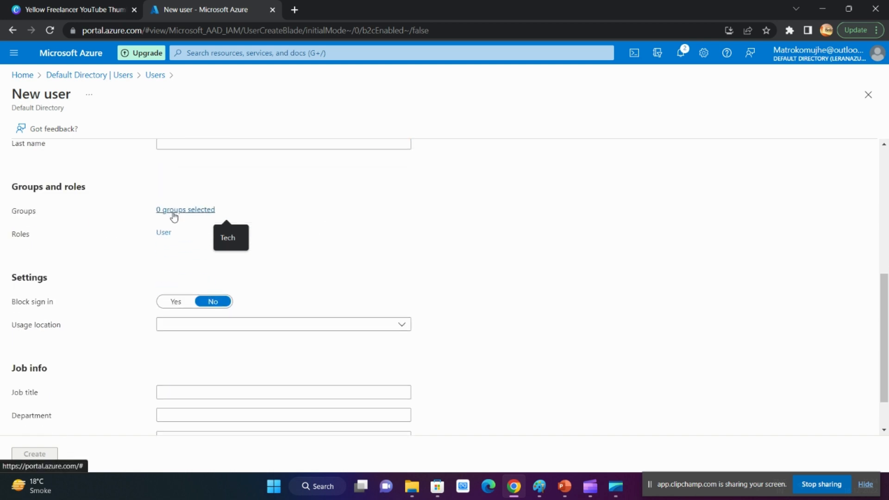
Search the directory roles for "help" and give the new user the Helpdesk Administrator role
click(165, 232)
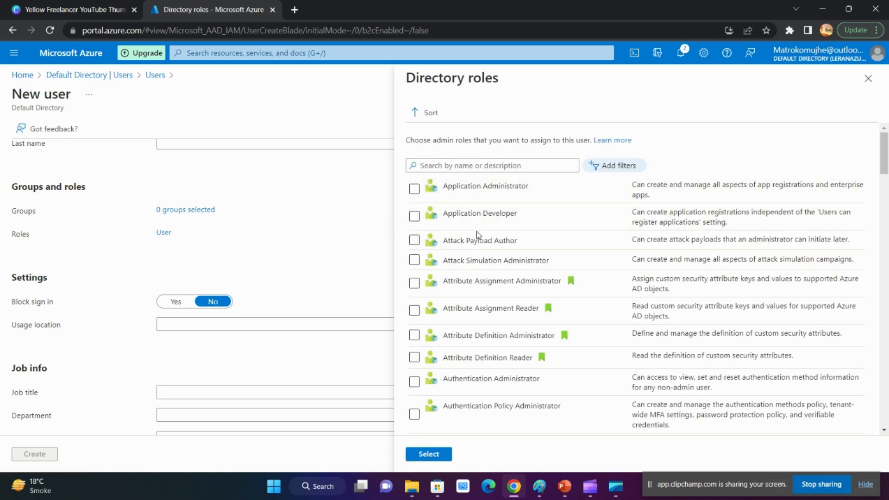
click(475, 165)
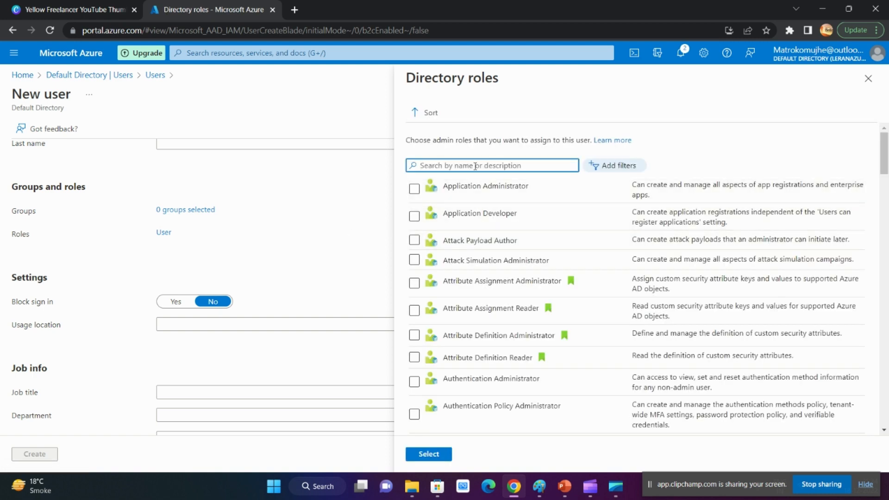
text(help)
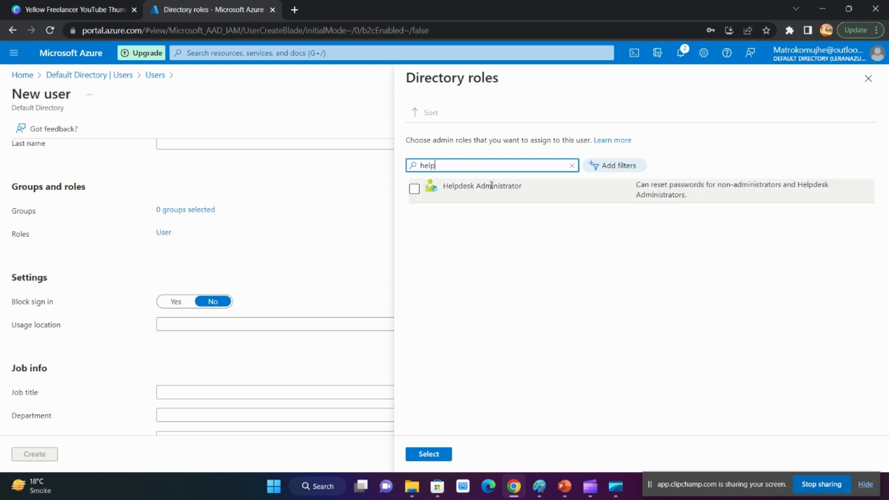
click(415, 188)
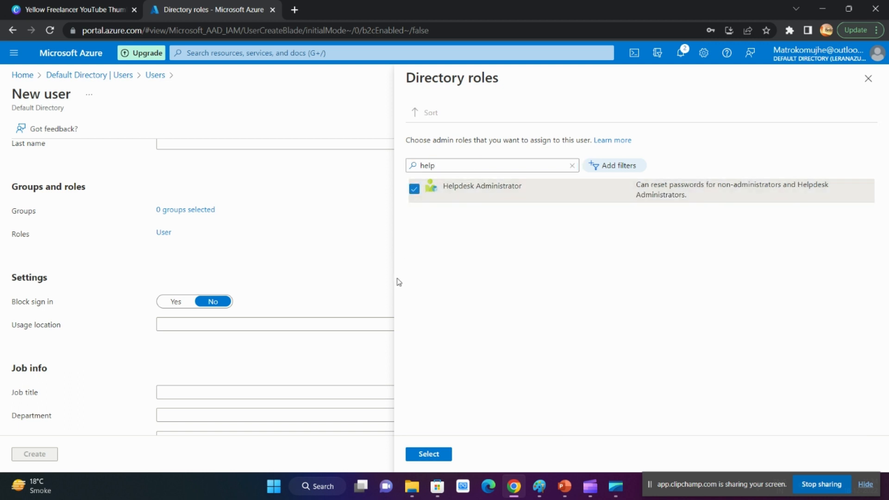
click(429, 454)
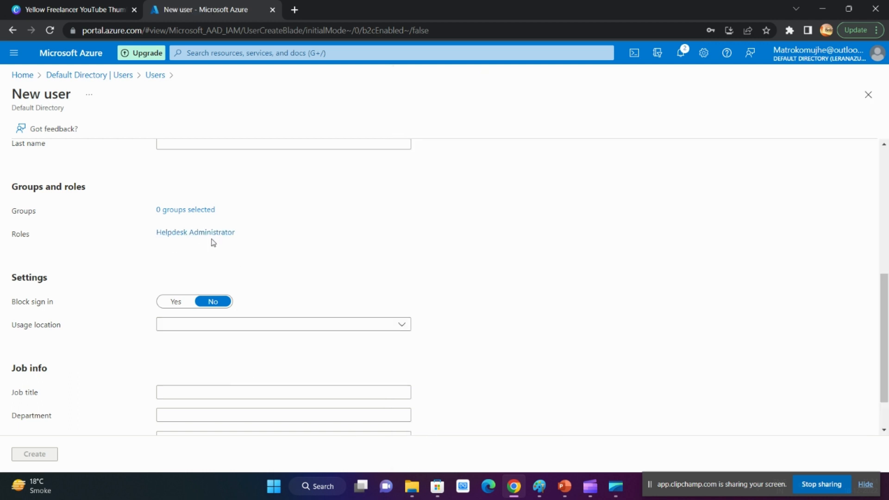
Set the new user's user name to Help1 on the leranazureinhindi.online domain and reuse Help1 as the name
scroll(248, 301, up, 5)
click(200, 296)
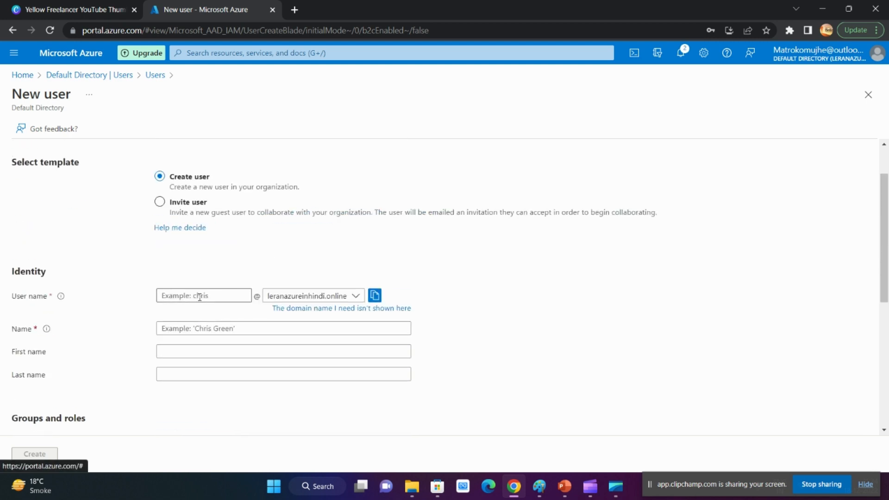
text(Help1)
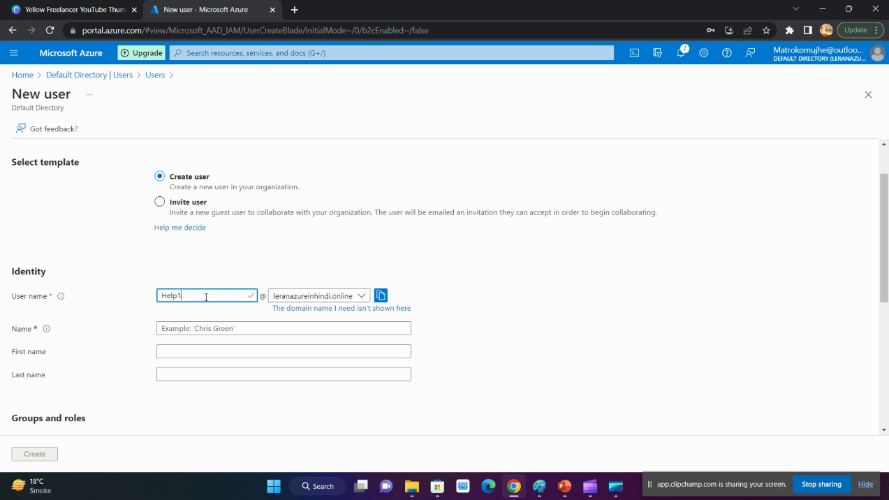
drag(207, 294, 81, 286)
key(ctrl+c)
click(233, 328)
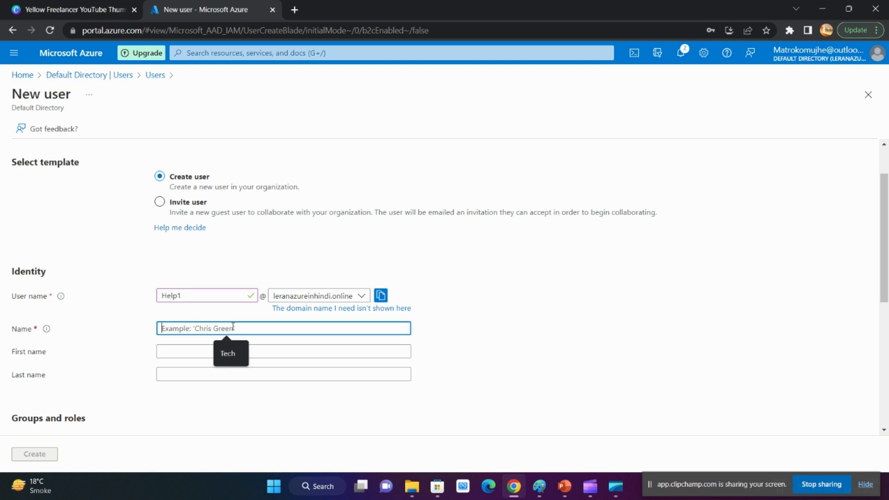
key(ctrl+v)
scroll(194, 290, down, 1)
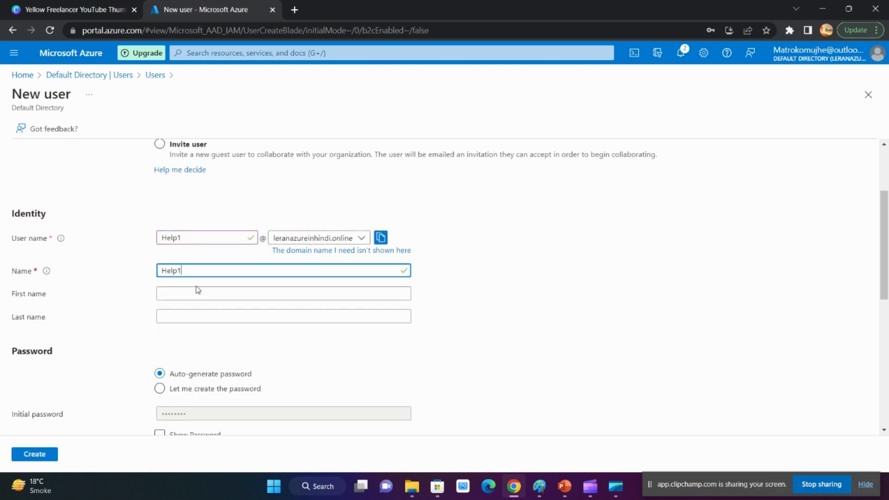
Enter H as both the first name and the last name of the new user Help1
scroll(199, 291, down, 5)
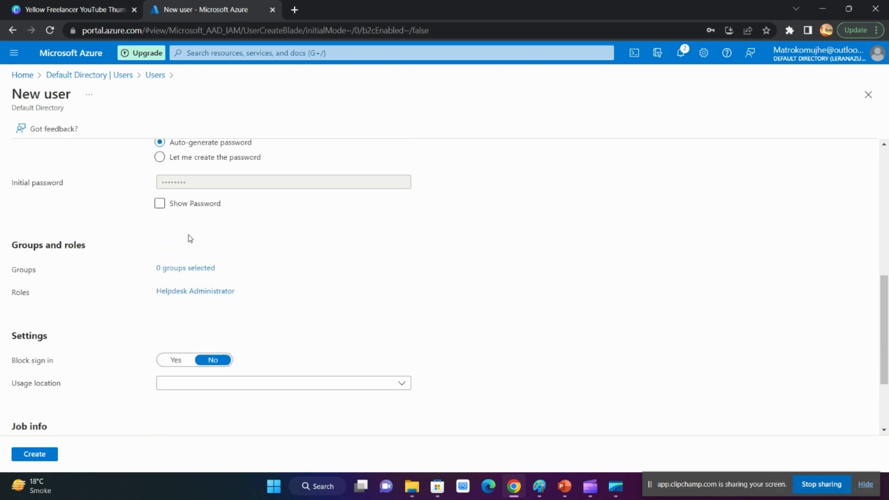
scroll(189, 239, up, 5)
click(209, 295)
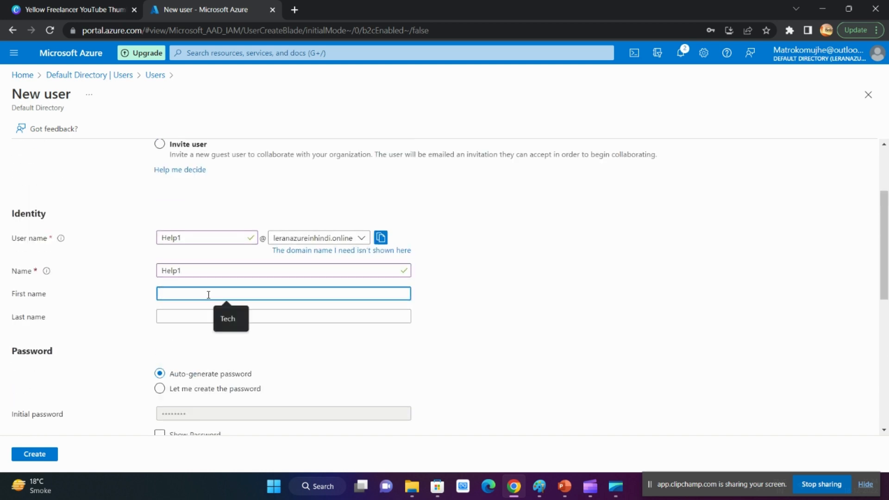
text(H)
key(Tab)
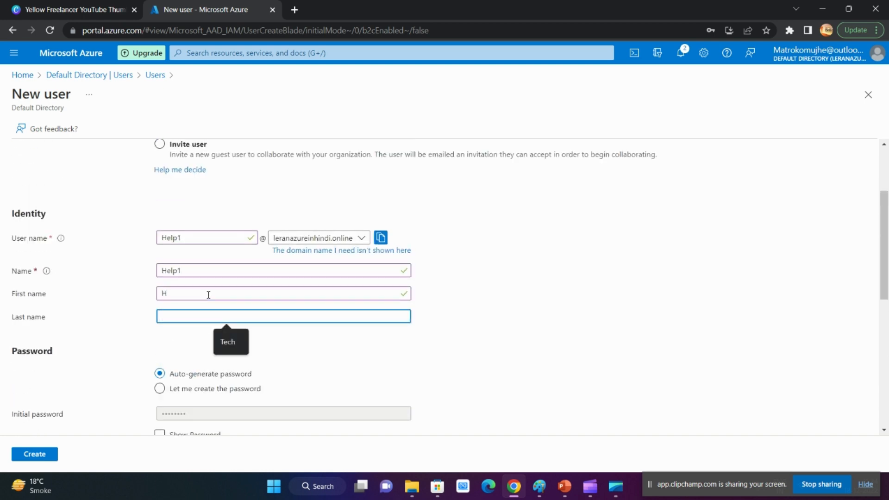
text(H)
Make the new user a member of the abcd group
scroll(254, 311, down, 5)
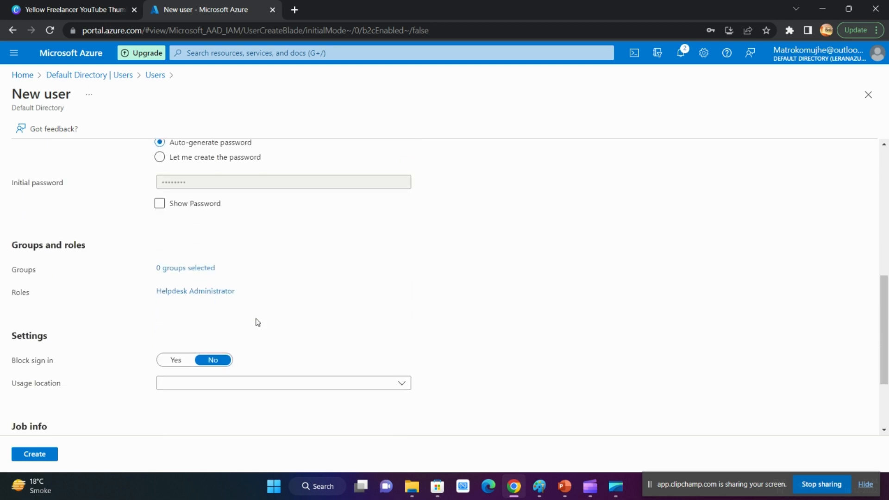
click(189, 269)
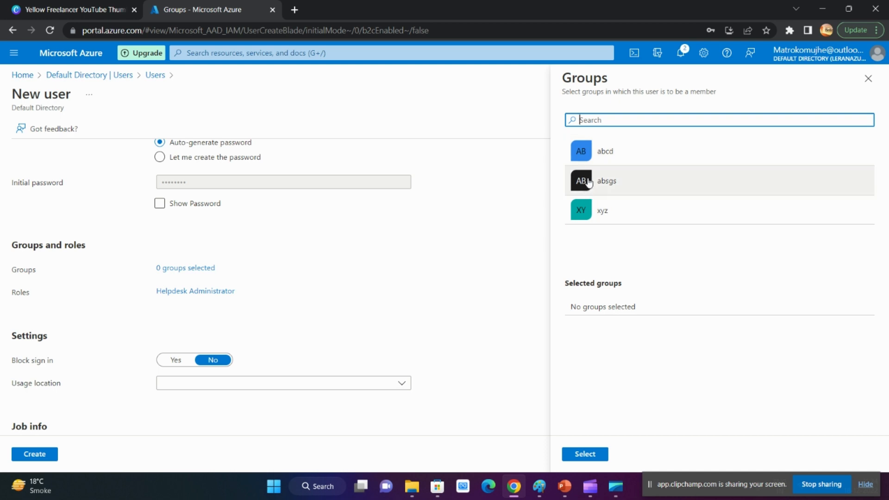
click(615, 160)
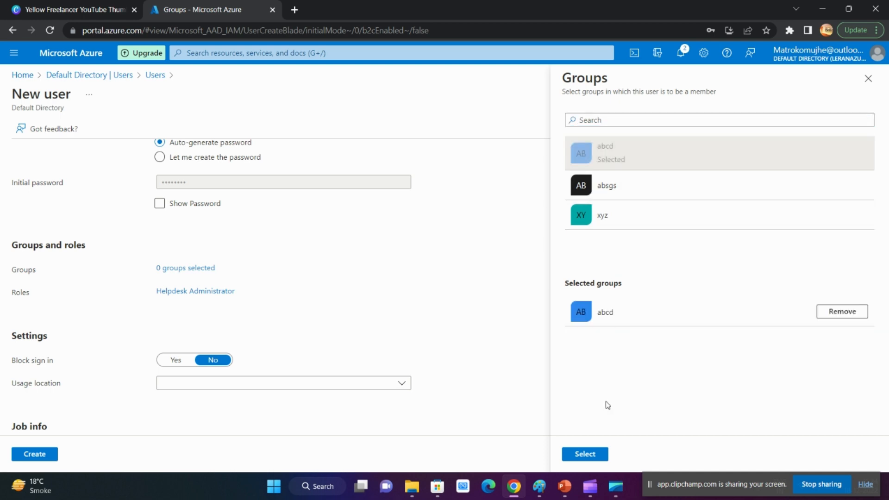
click(585, 455)
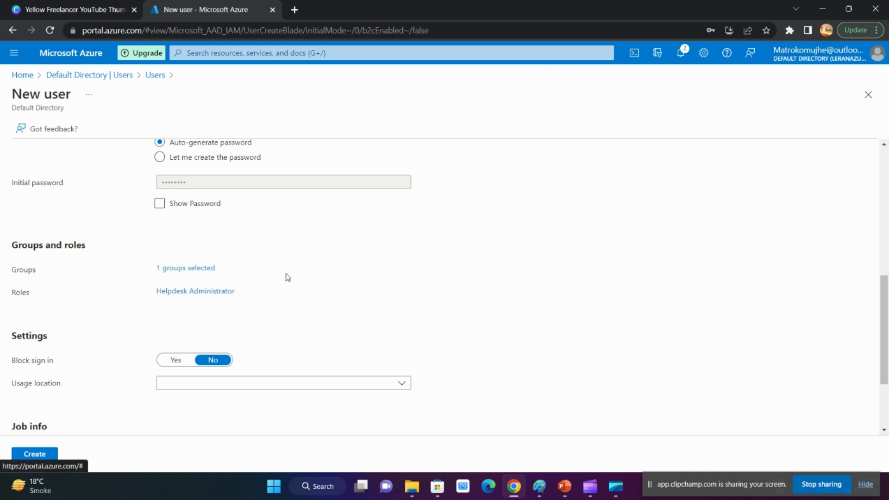
Set the new user's usage location to India
scroll(263, 305, down, 2)
scroll(264, 305, down, 1)
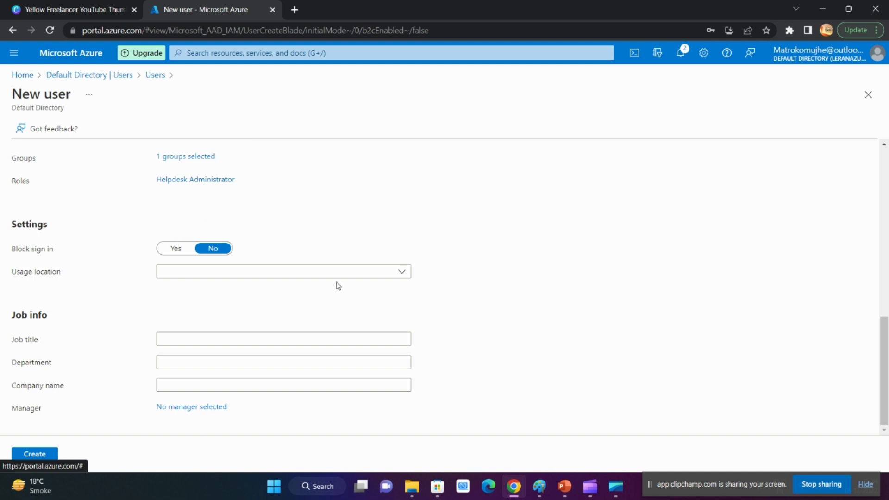
click(364, 276)
text(indi)
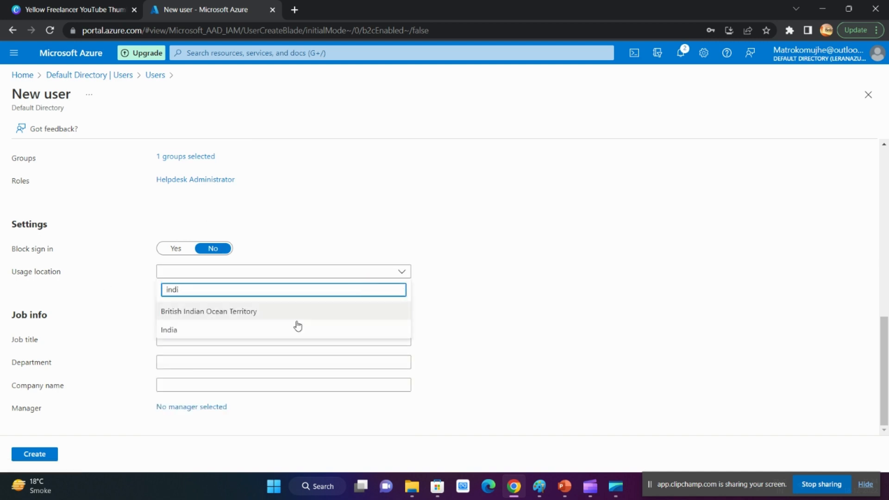
click(182, 332)
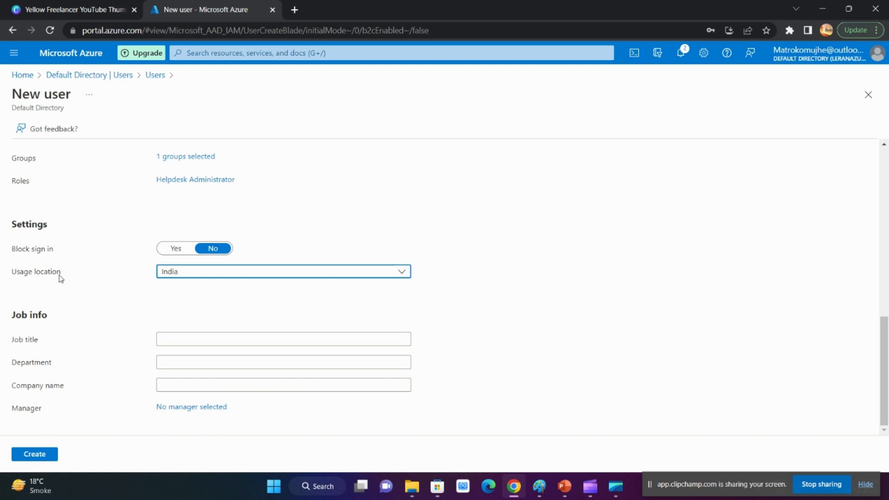
Fill in the job info with job title Helpdesk, department IT and company name XYZ
click(191, 337)
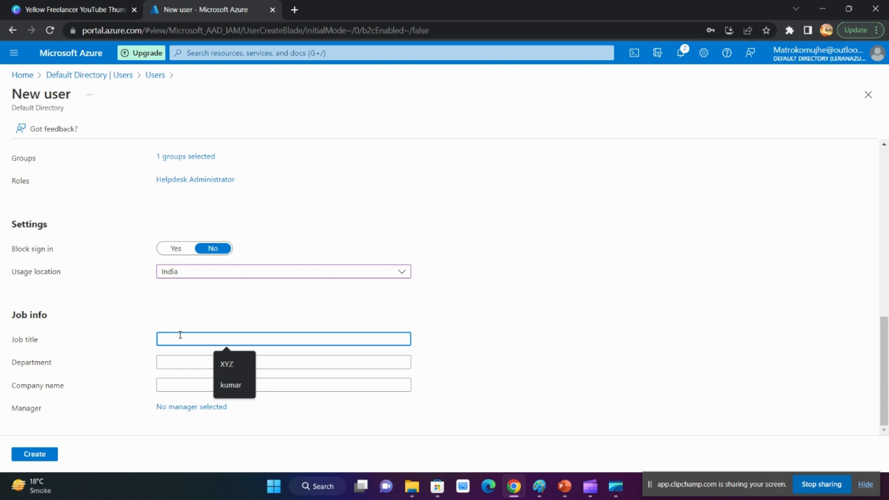
text(Helpdesk)
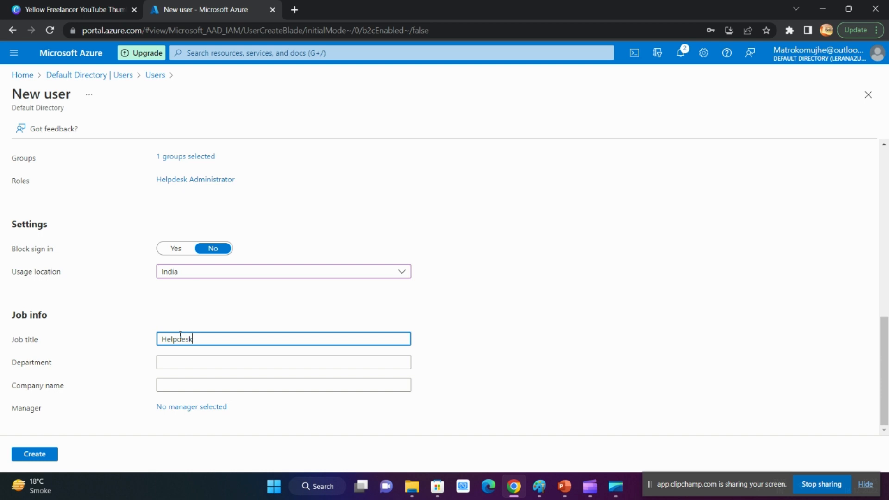
click(204, 362)
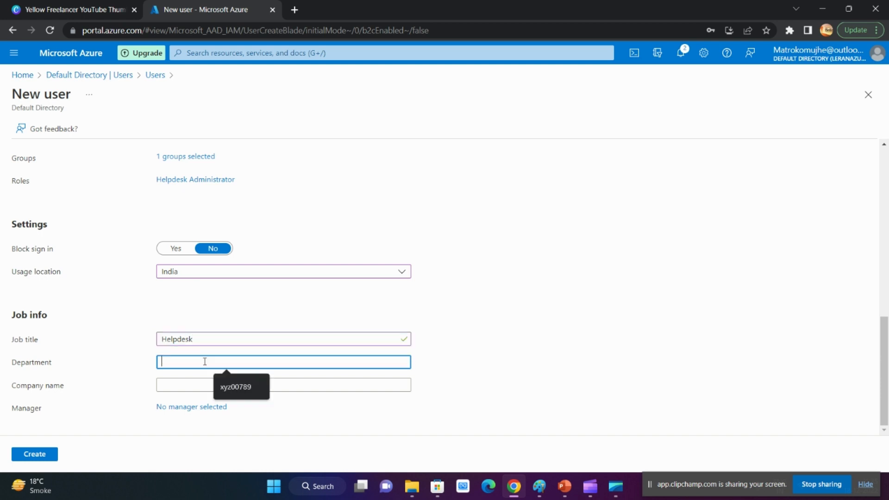
text(IT)
click(196, 386)
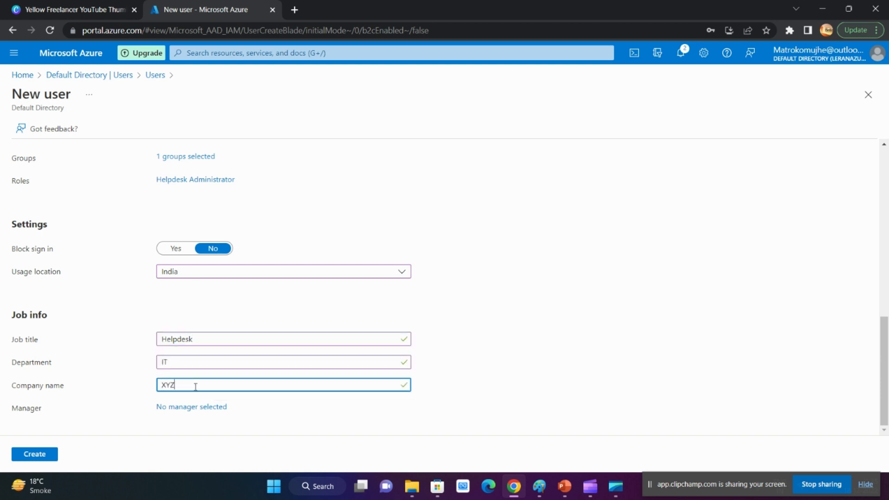
Choose the Tech account as the new user's manager
click(192, 406)
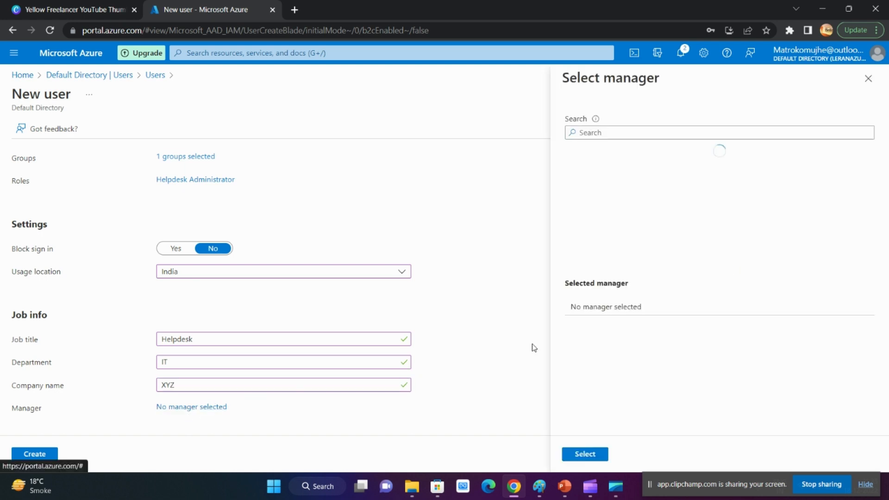
click(632, 204)
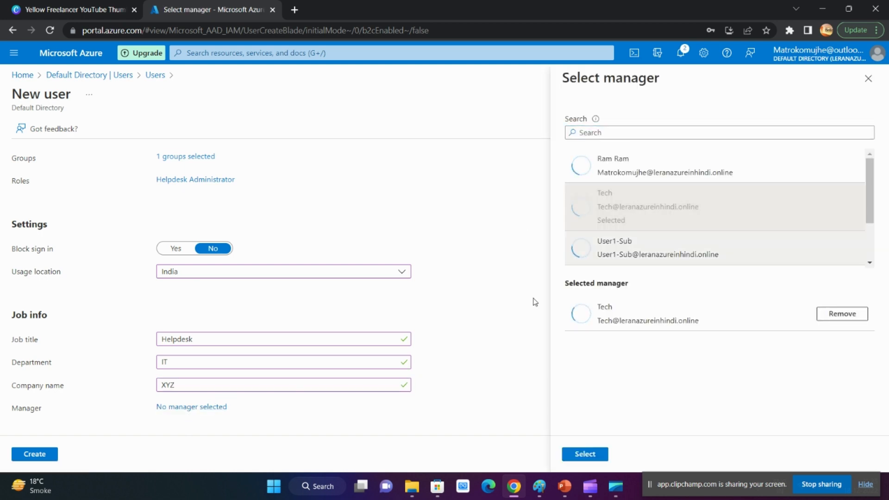
click(583, 454)
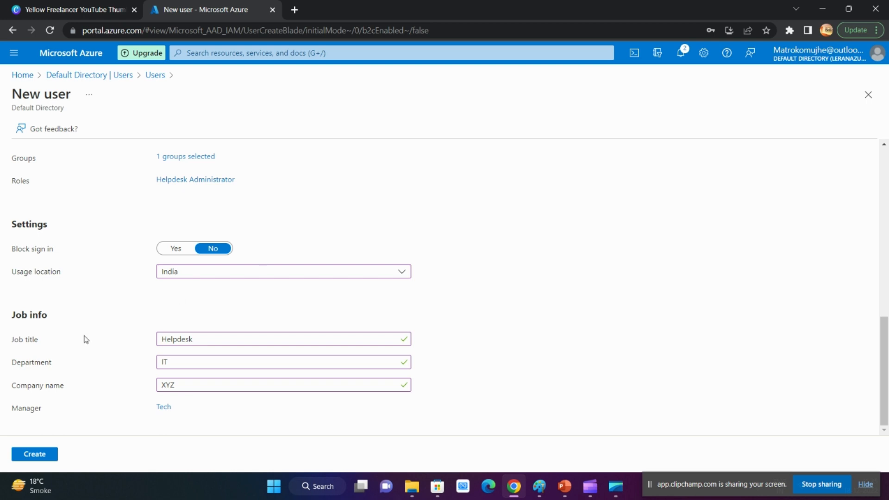
Create the Help1 user, dismiss the notification and refresh the user list
click(28, 455)
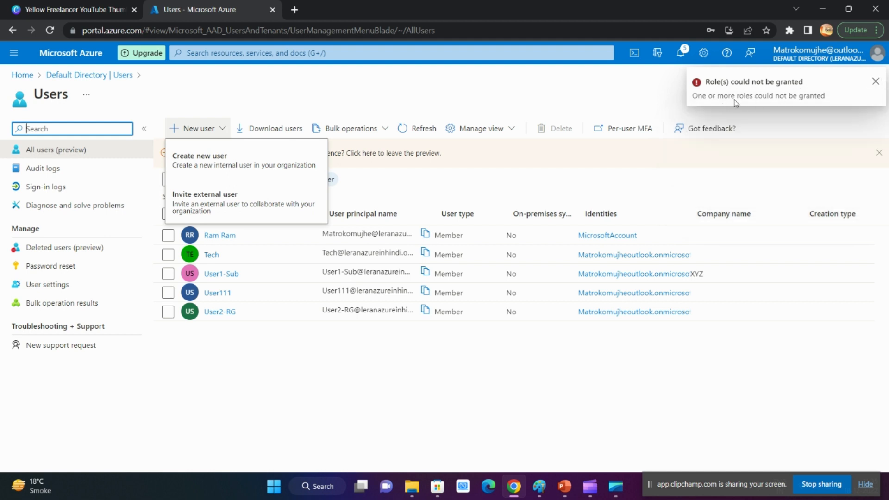
click(874, 81)
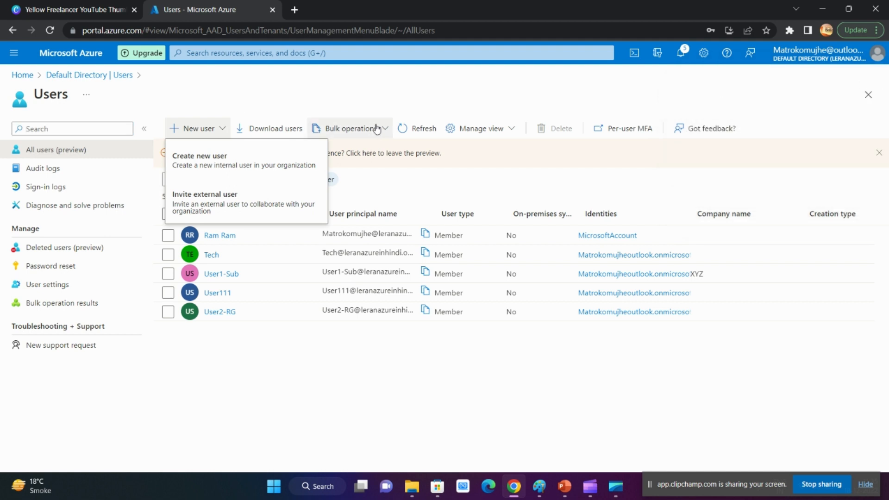
click(417, 129)
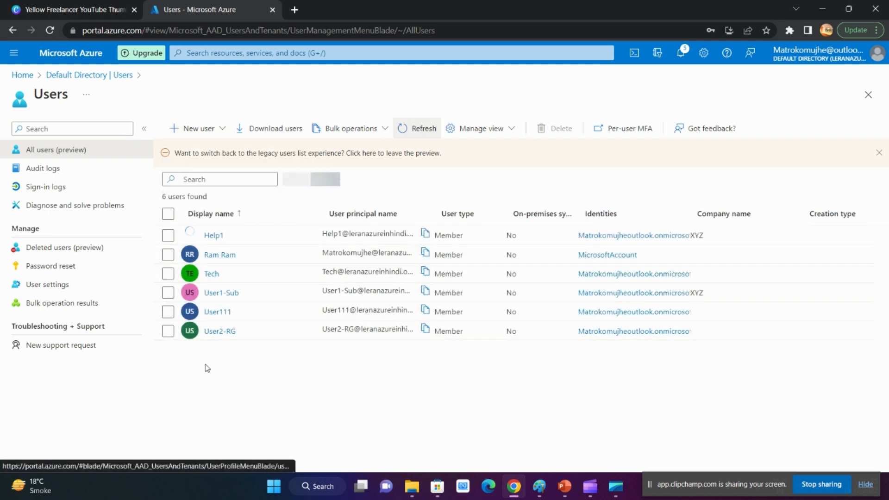
Open Help1's profile and check the administrative roles assigned to the user
click(213, 236)
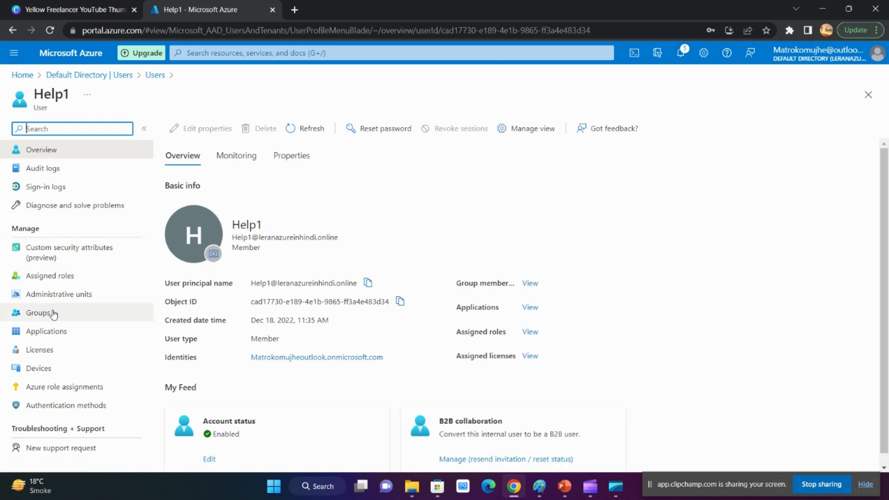
click(64, 278)
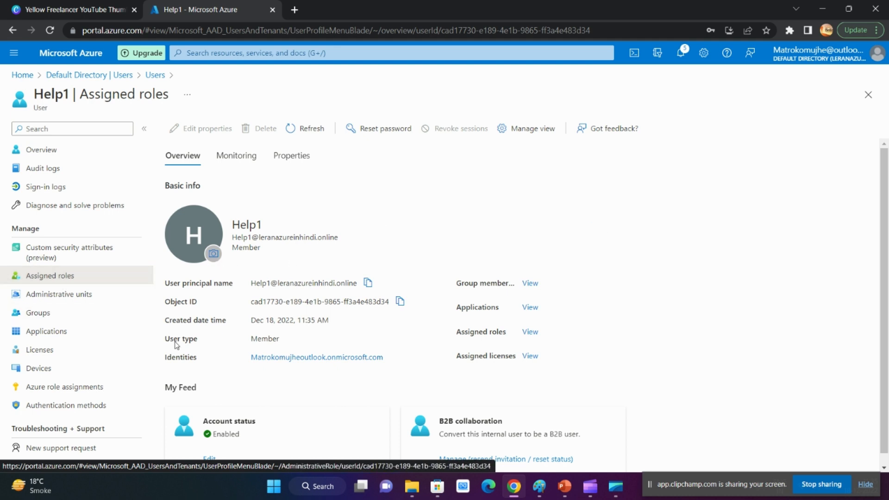
click(60, 275)
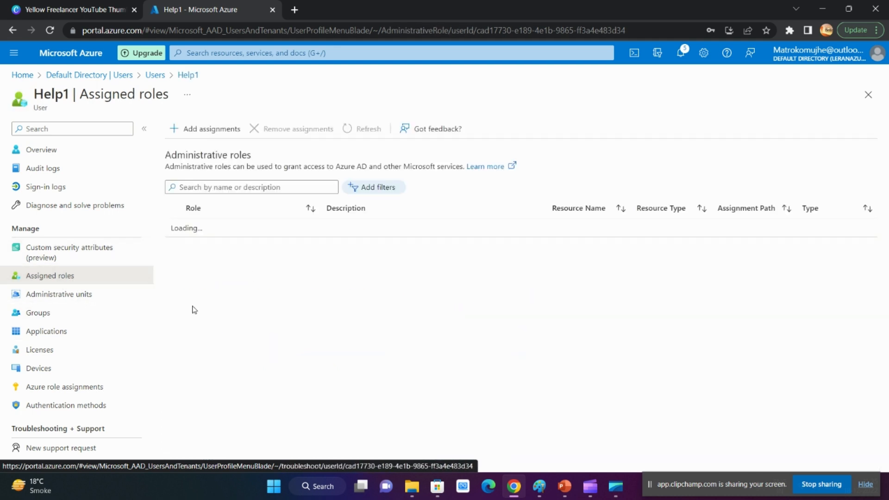
click(366, 128)
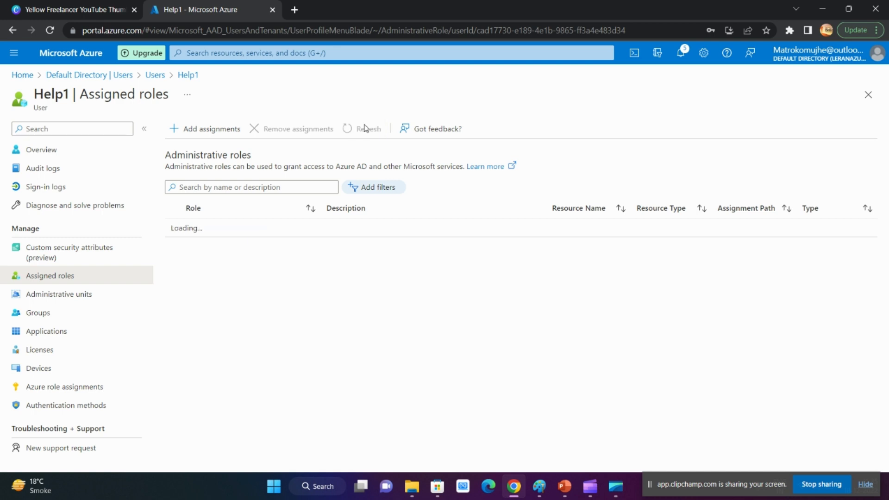
click(366, 128)
Search the directory roles for "help", assign Helpdesk Administrator to Help1 and dismiss the notification
click(185, 132)
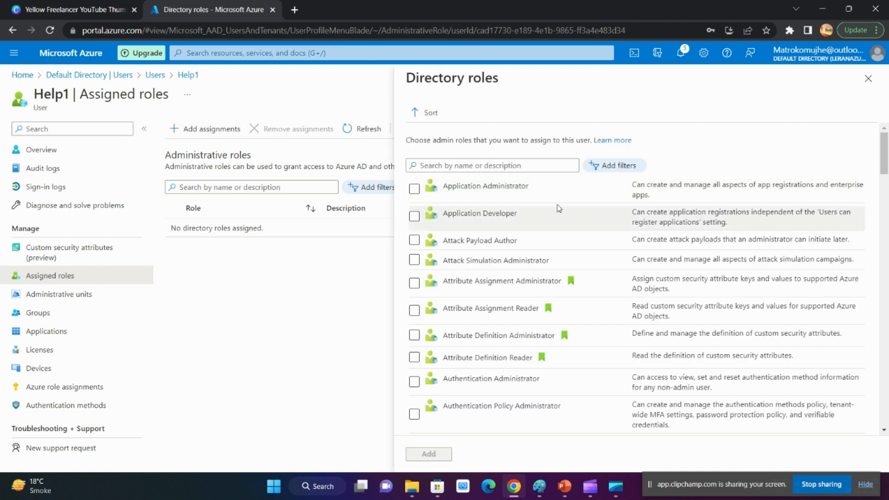
click(466, 165)
text(help)
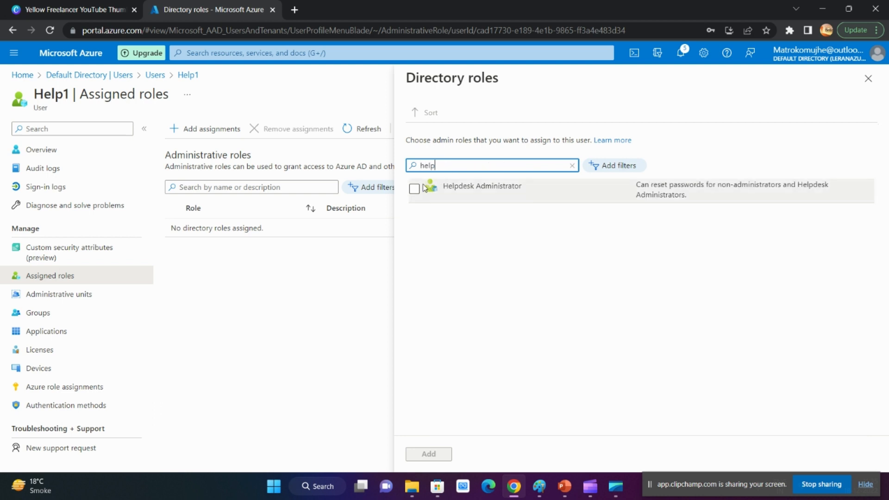
click(414, 189)
click(428, 454)
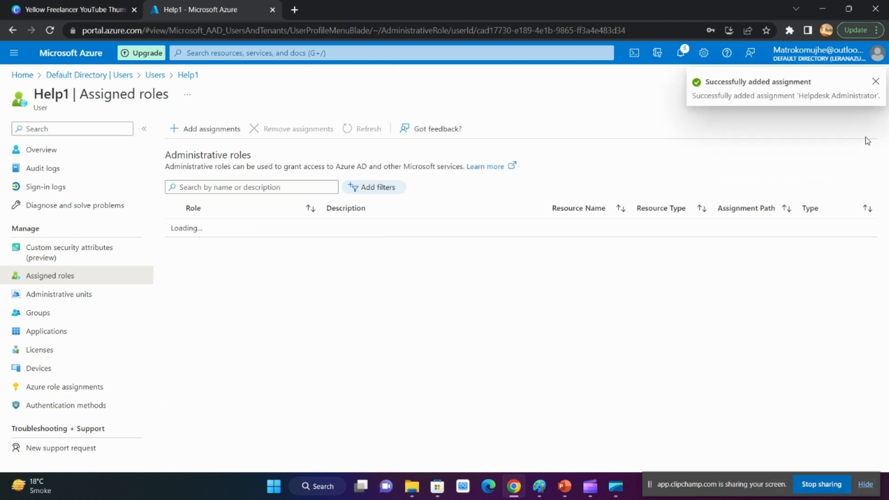
click(873, 83)
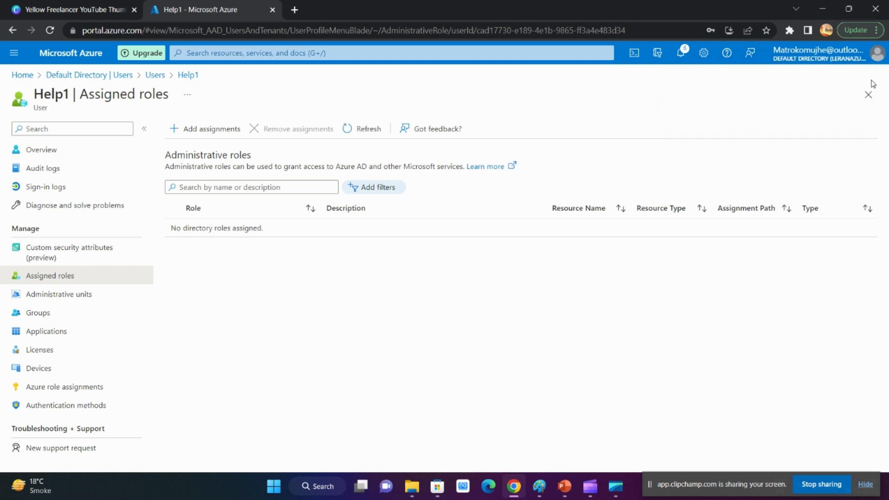
Refresh Help1's assigned roles and reopen them after viewing the administrative units to check the new assignment
click(342, 129)
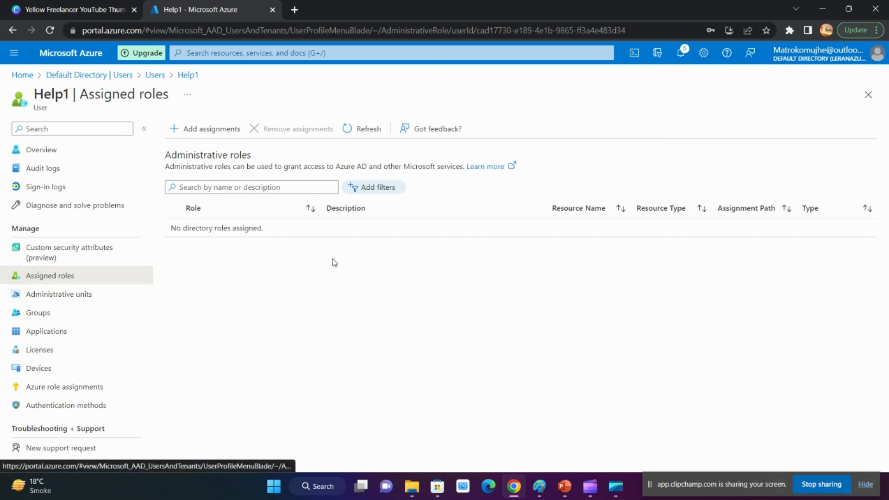
click(359, 132)
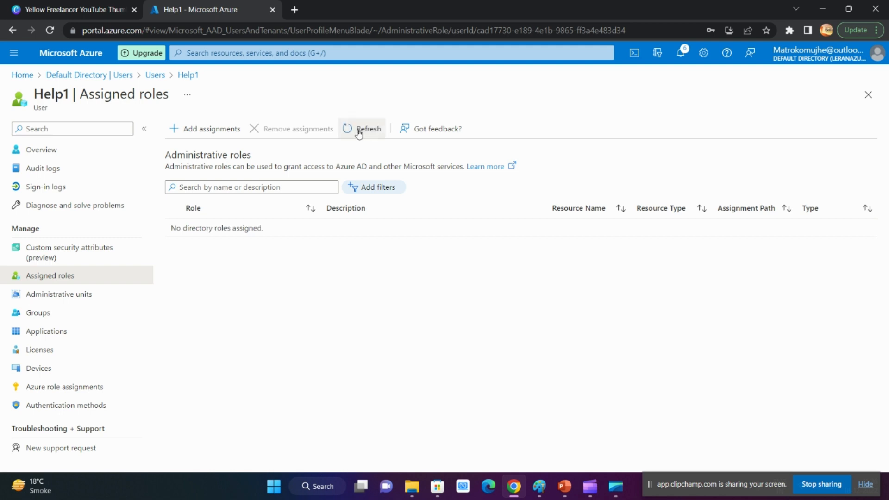
click(363, 132)
click(366, 131)
click(79, 295)
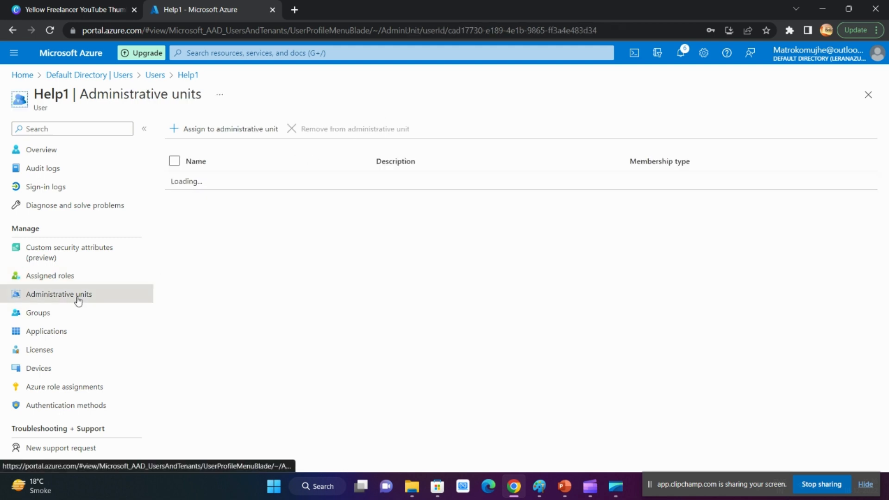
click(70, 277)
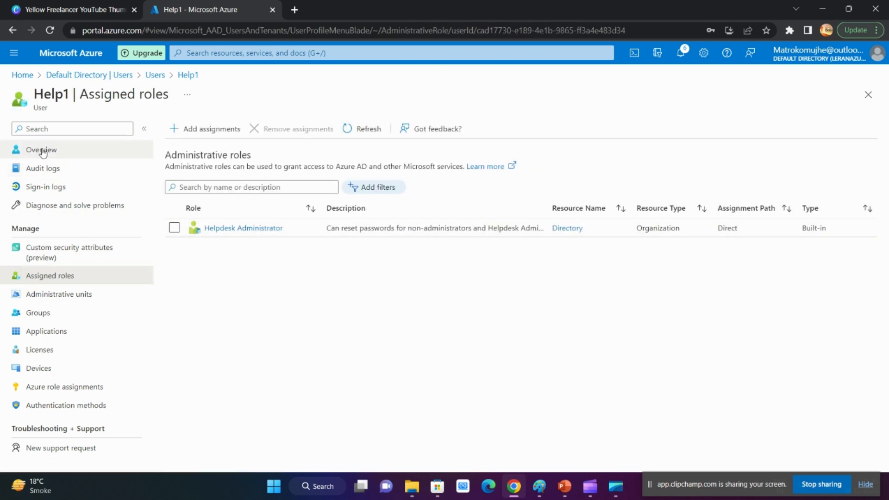
Go back to the Default Directory, open its user list and start inviting an external user
click(109, 79)
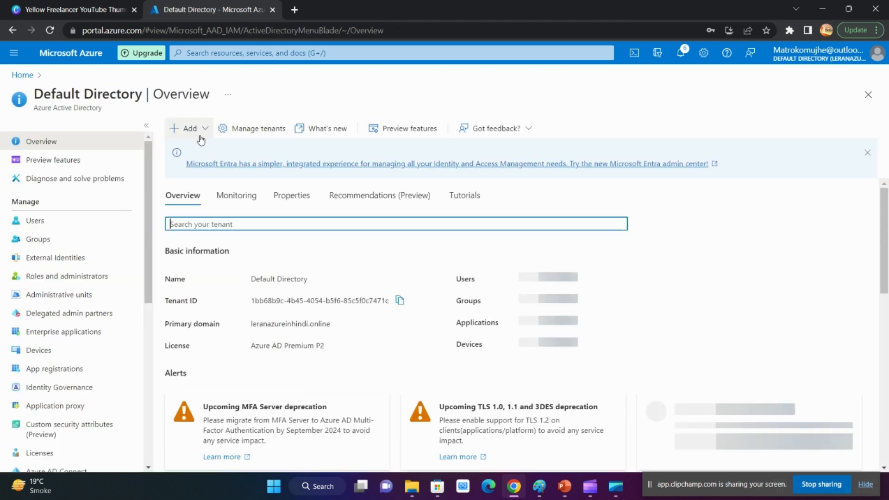
click(52, 226)
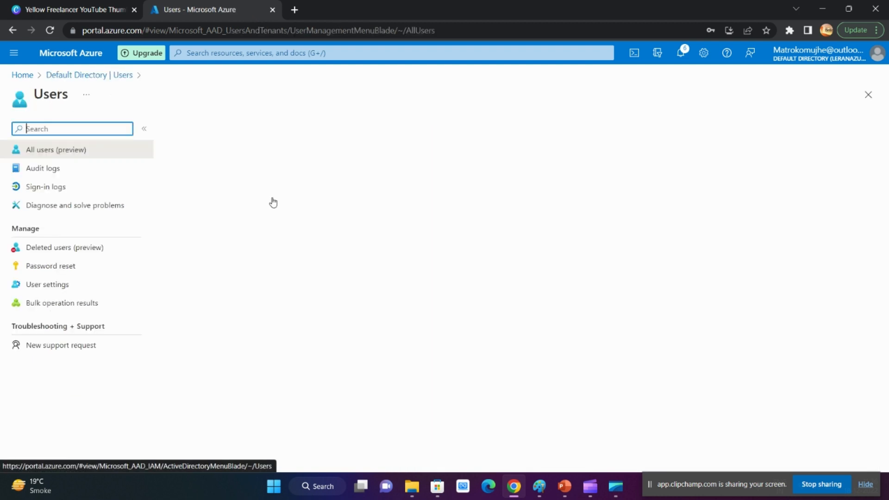
click(223, 131)
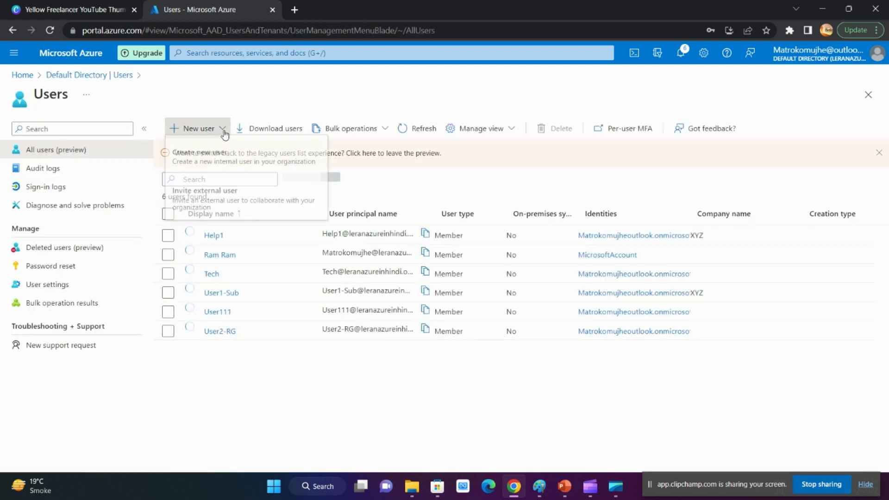
click(204, 212)
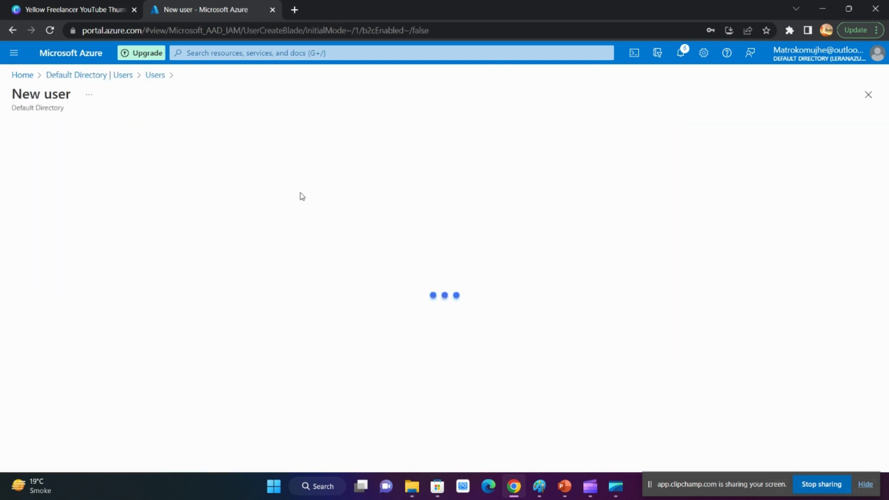
Enter the guest user's display name and e-mail address in the invitation's identity details
scroll(303, 262, down, 3)
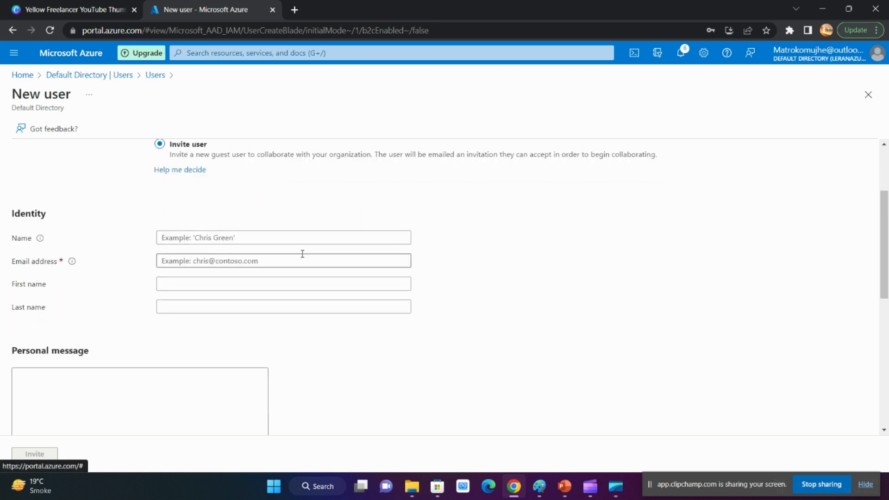
click(260, 236)
scroll(237, 229, up, 2)
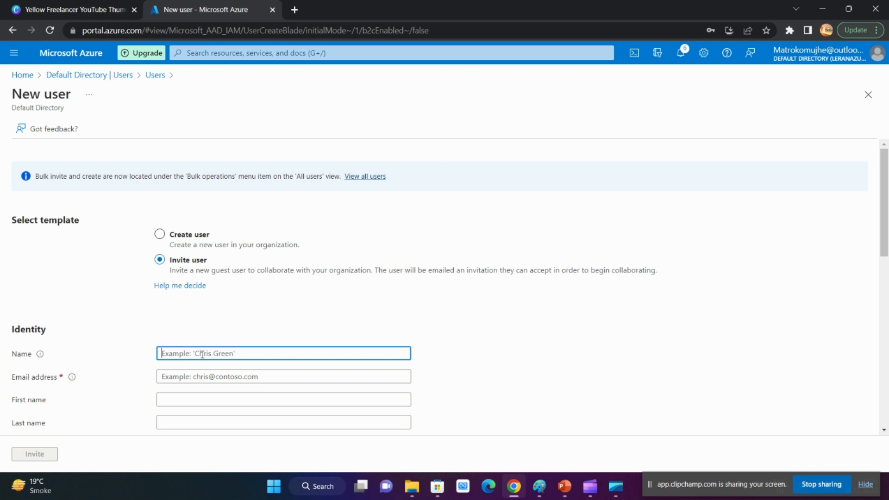
text(Motivation)
drag(208, 354, 6, 346)
text(Piyush)
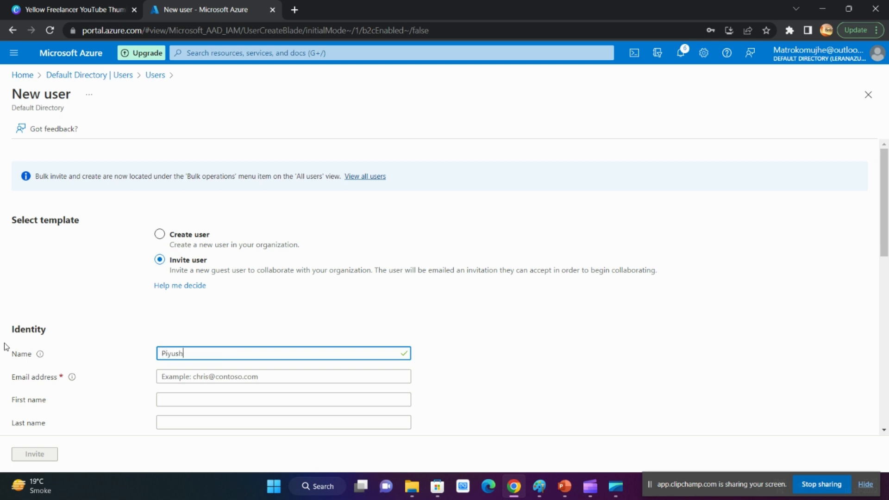
key(Tab)
text(mo)
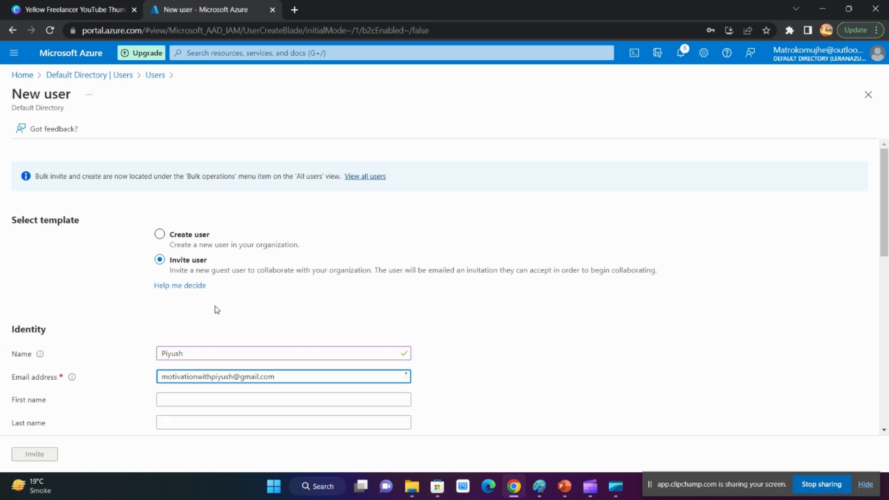
Fill in the guest user's first name and last name
scroll(287, 311, down, 5)
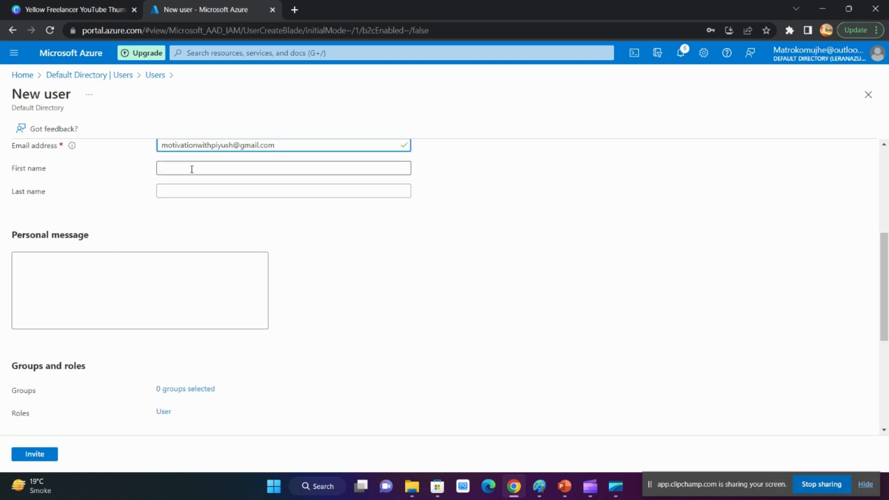
click(191, 170)
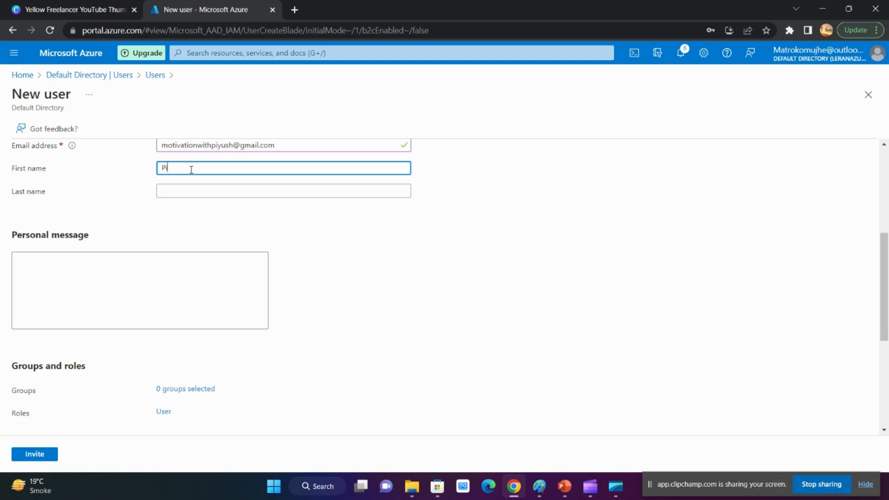
scroll(146, 201, up, 3)
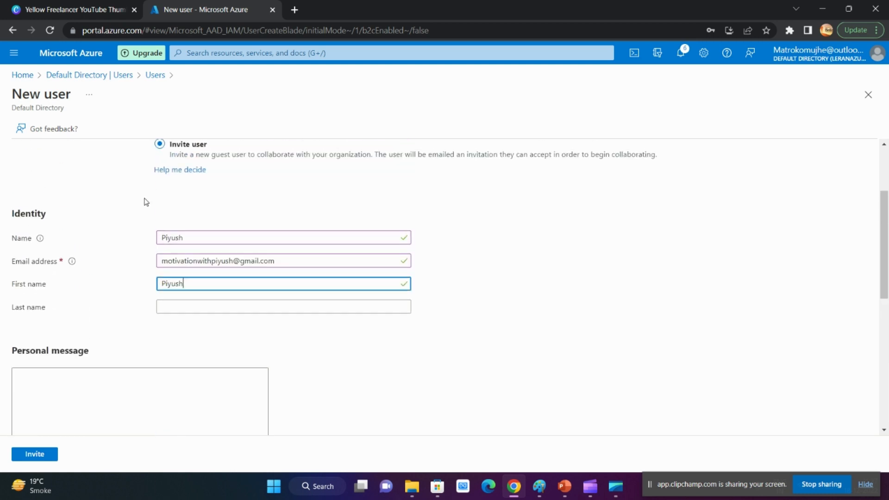
click(198, 307)
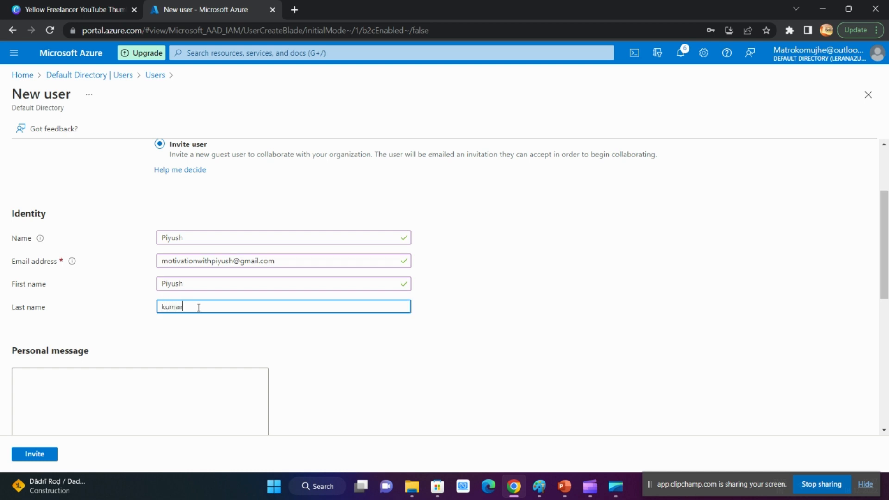
Add the personal message "Hi" to the invitation and view the available groups without selecting any
scroll(127, 222, down, 5)
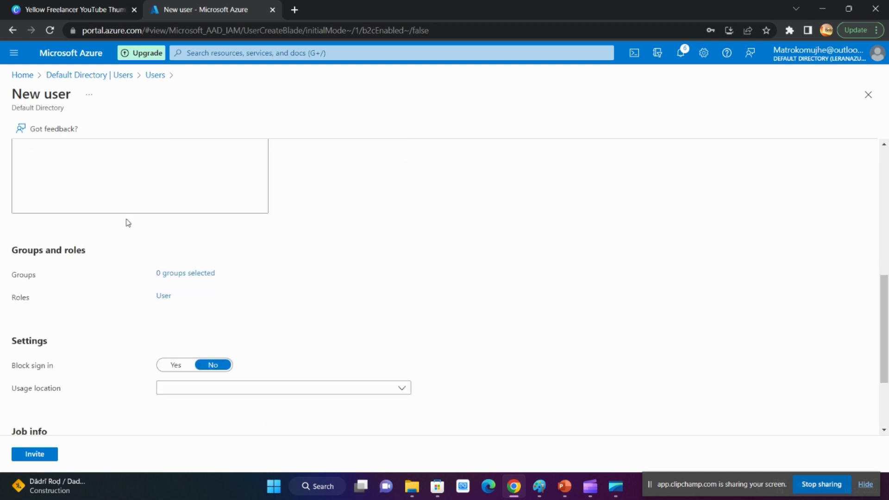
scroll(89, 220, up, 1)
click(86, 217)
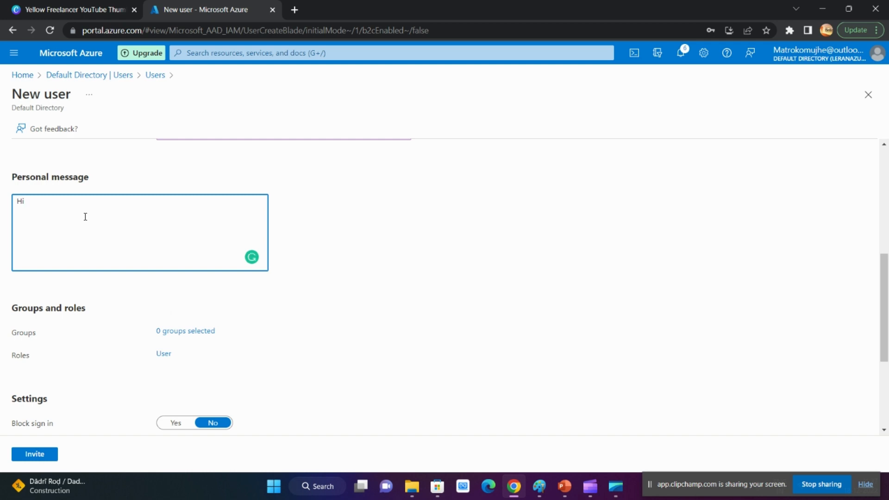
click(179, 332)
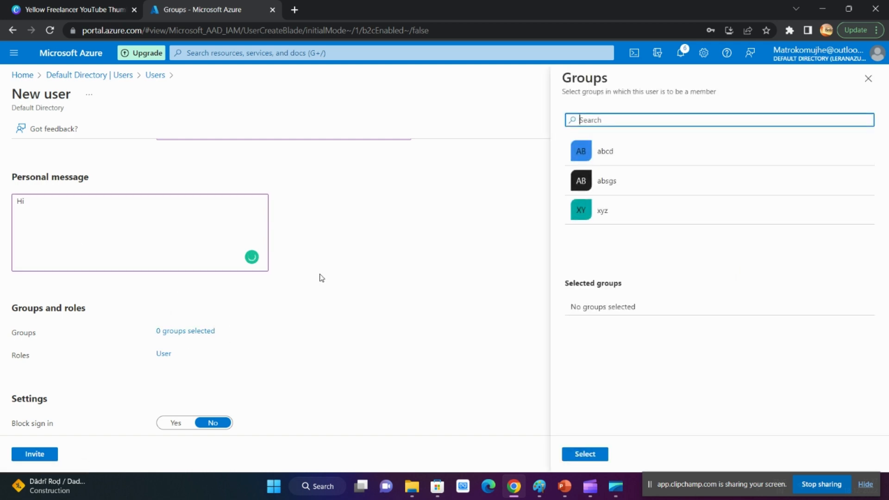
click(868, 78)
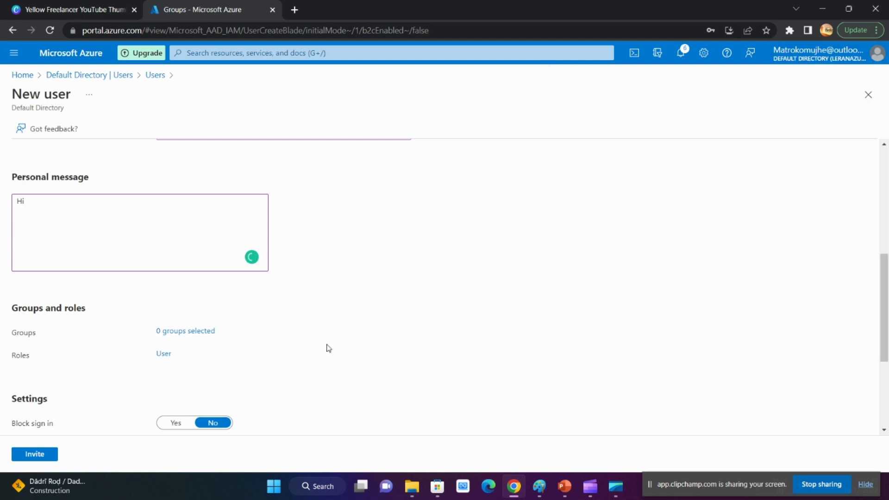
Search the directory roles for "glo" and assign Global Administrator to the guest user
click(163, 354)
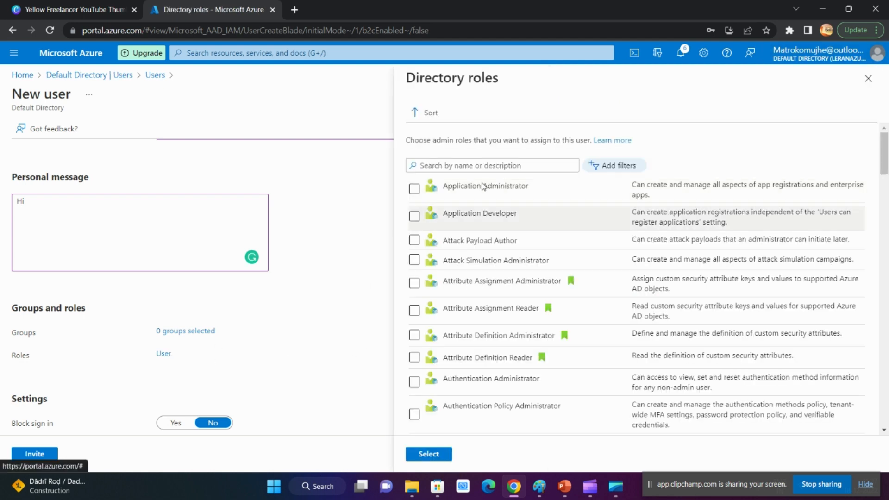
text(glo)
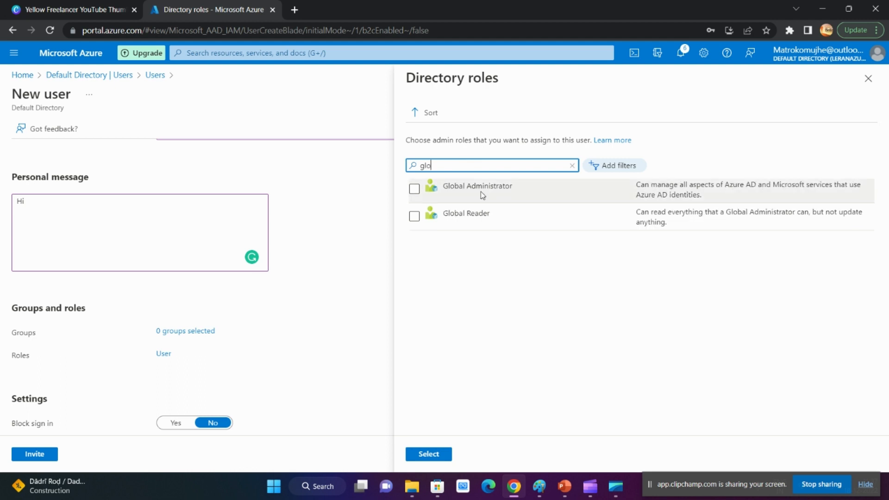
click(468, 187)
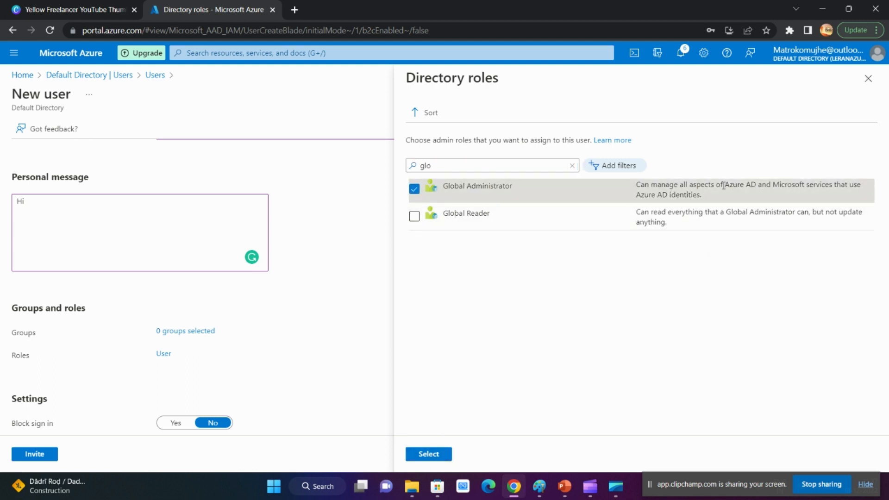
click(428, 456)
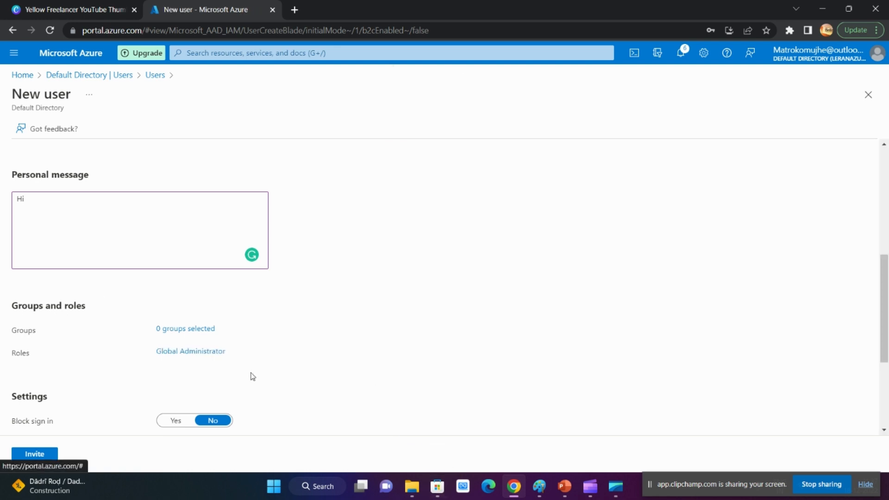
Set the guest user's usage location to India
scroll(208, 336, down, 3)
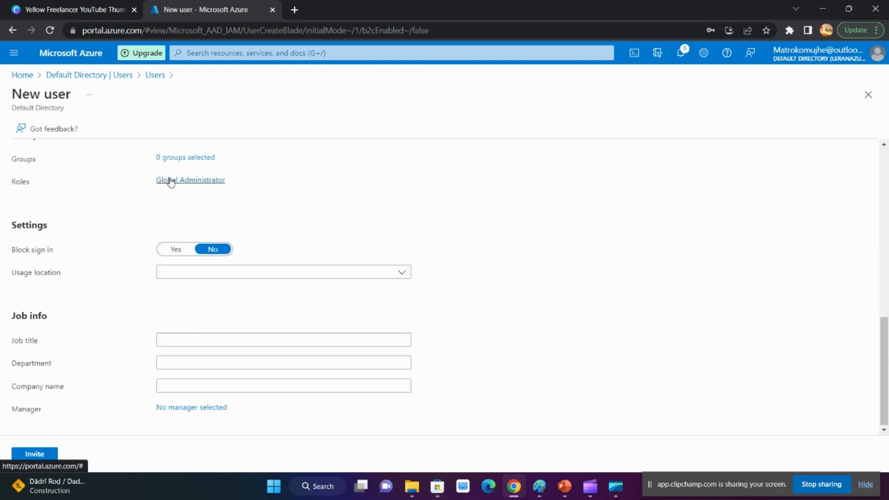
click(195, 274)
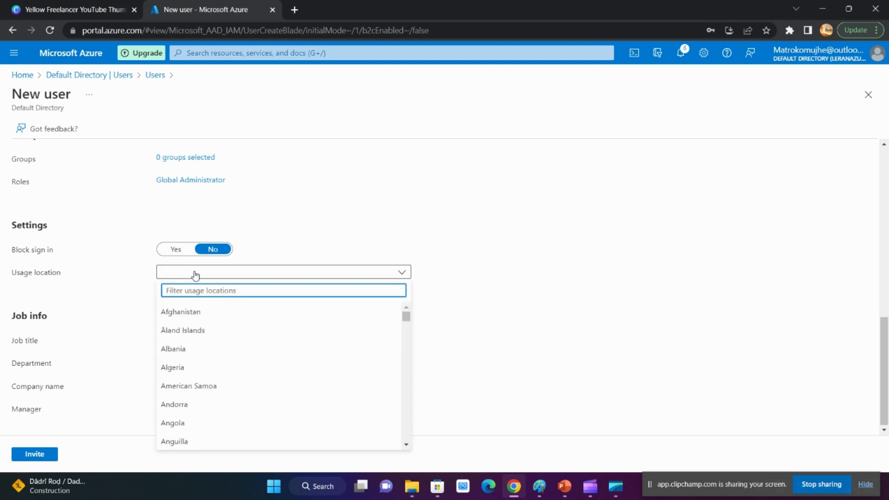
text(indi)
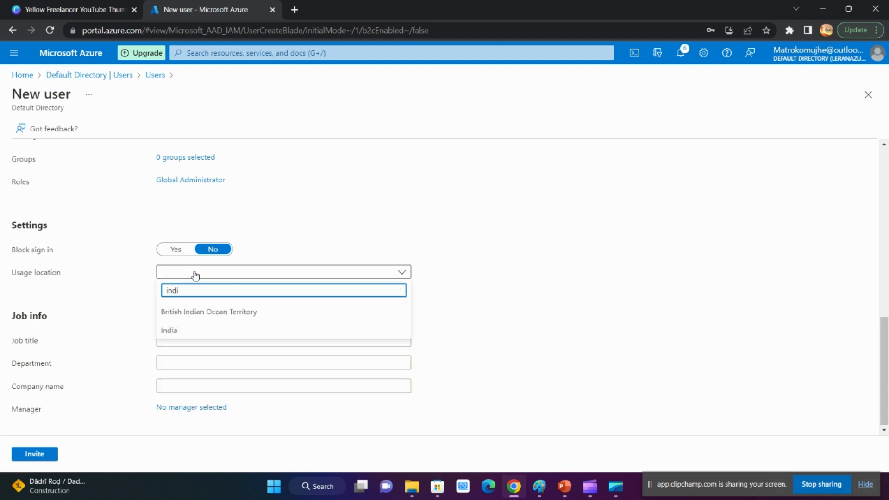
click(187, 330)
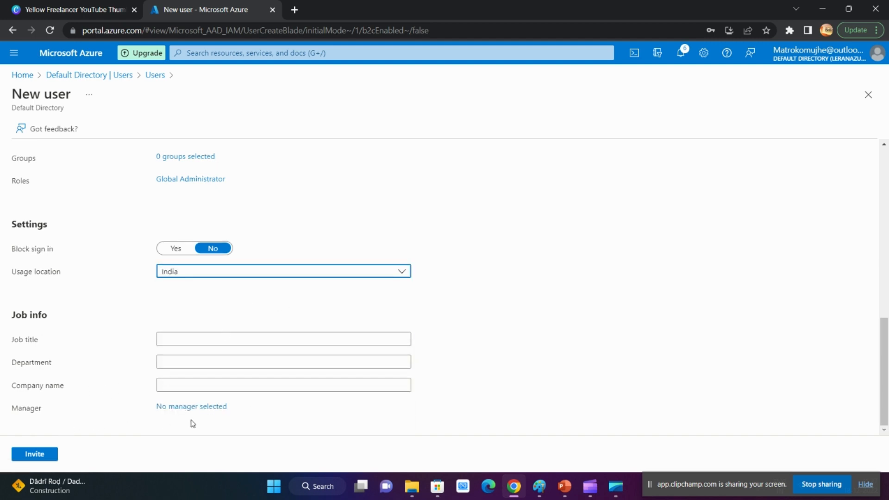
Send the guest user's invitation and dismiss both resulting notifications
click(51, 453)
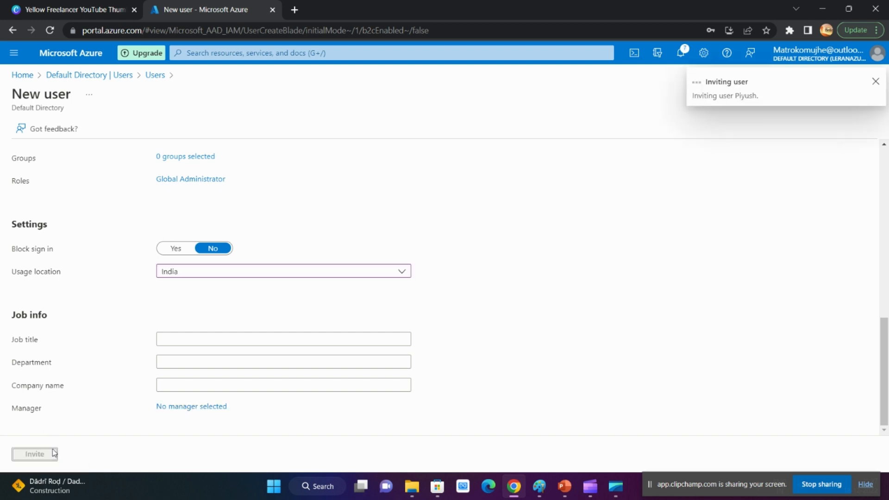
scroll(364, 205, up, 10)
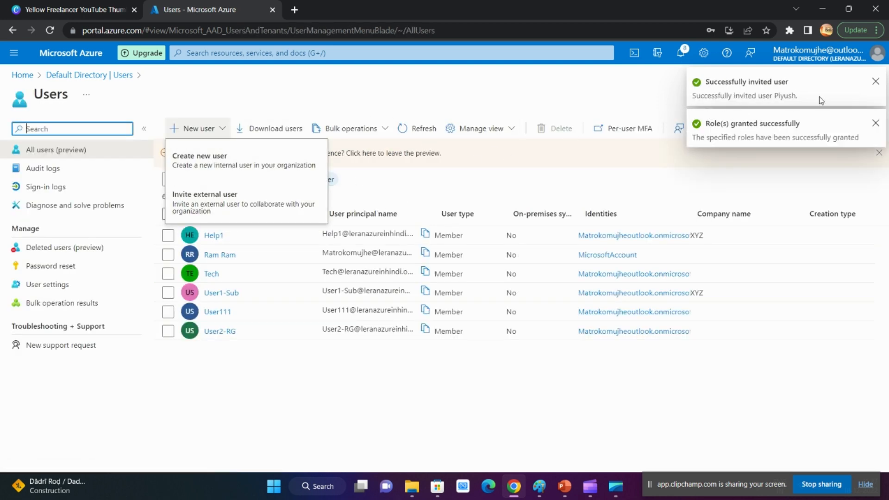
click(873, 81)
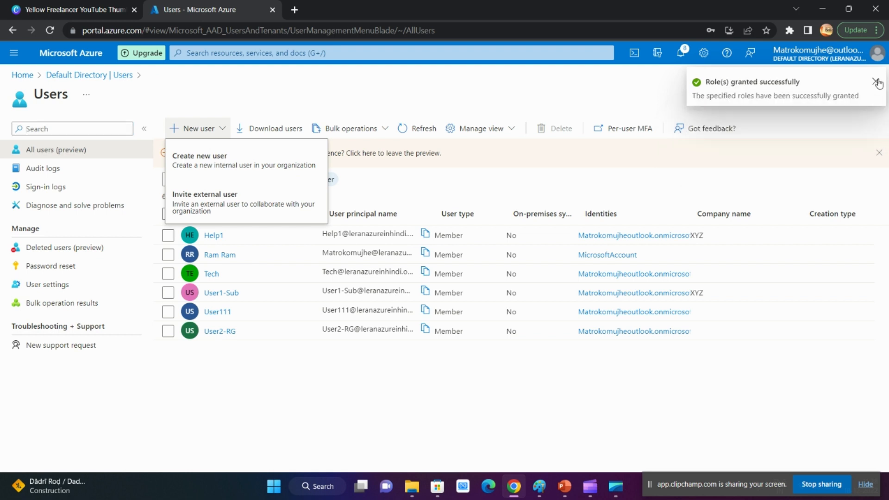
click(874, 81)
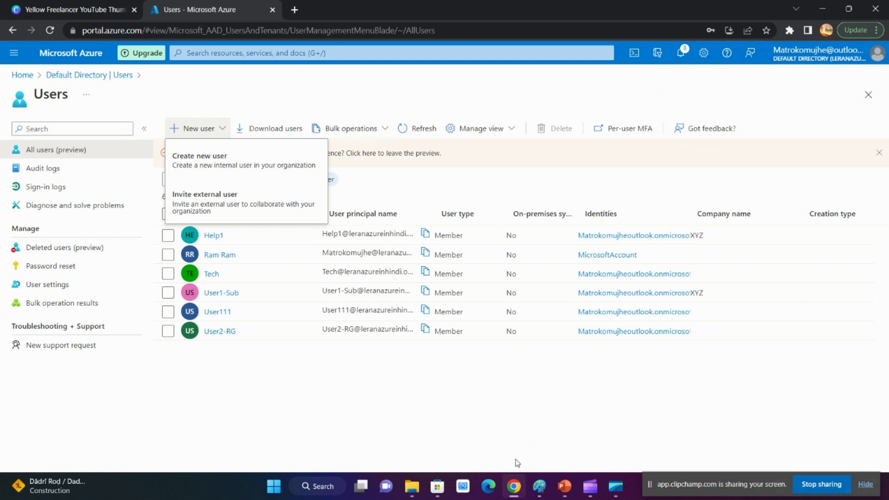
Open the Gmail inbox in a new browser tab to look for the invitation e-mail
click(295, 9)
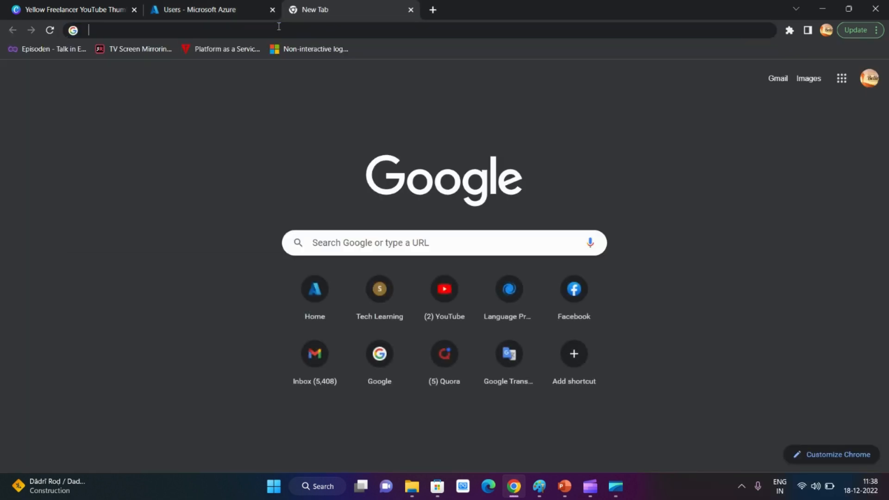
click(278, 28)
text(gmail)
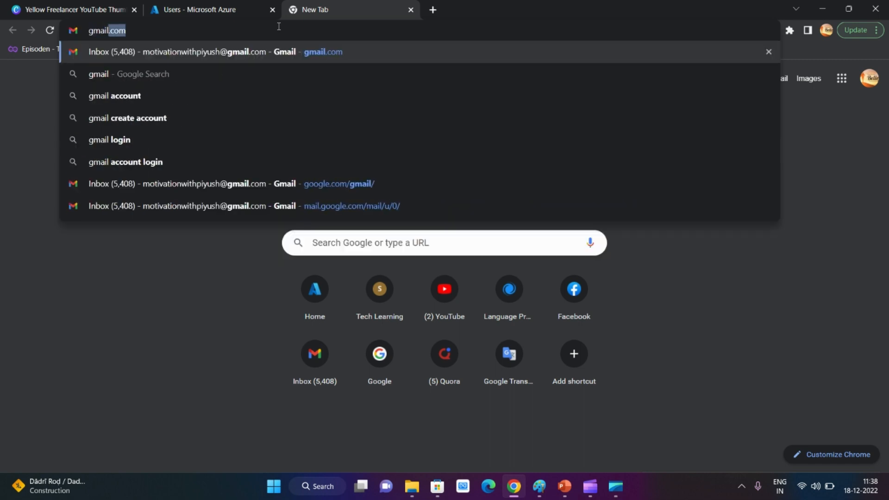
key(Return)
click(200, 5)
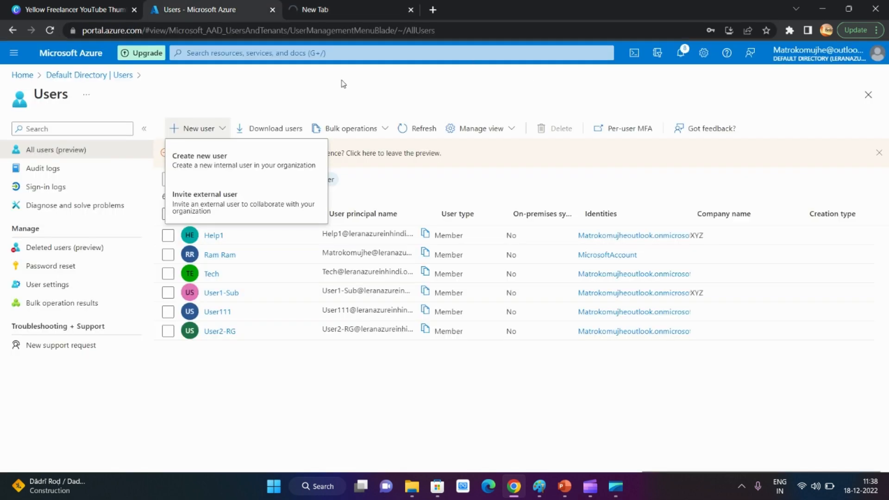
click(371, 11)
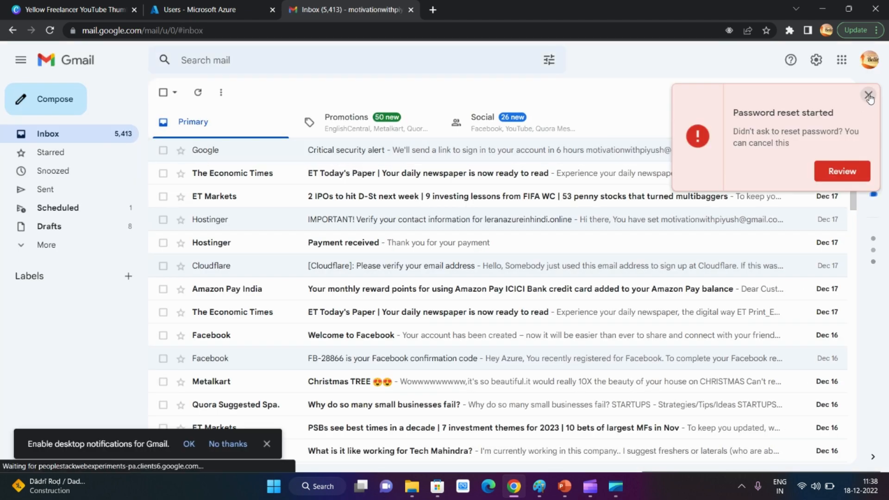
Dismiss the password reset alert, expand the mailbox folder list and check Spam for the invitation
click(868, 96)
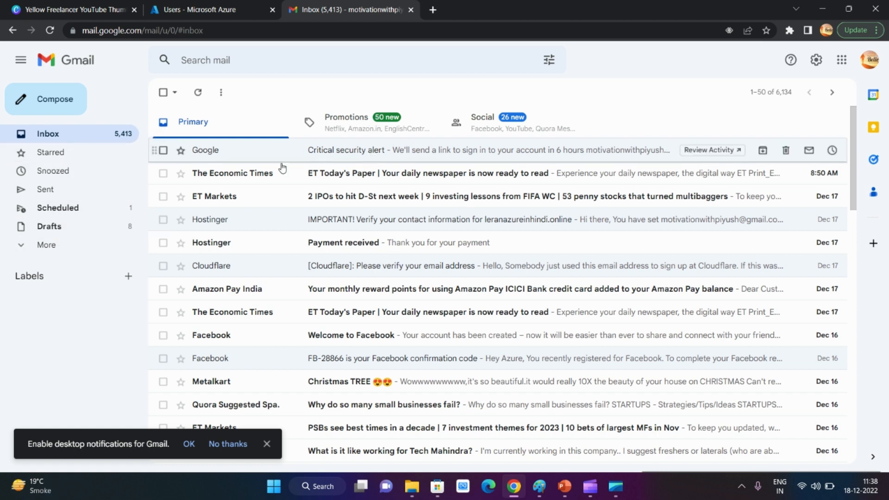
click(24, 246)
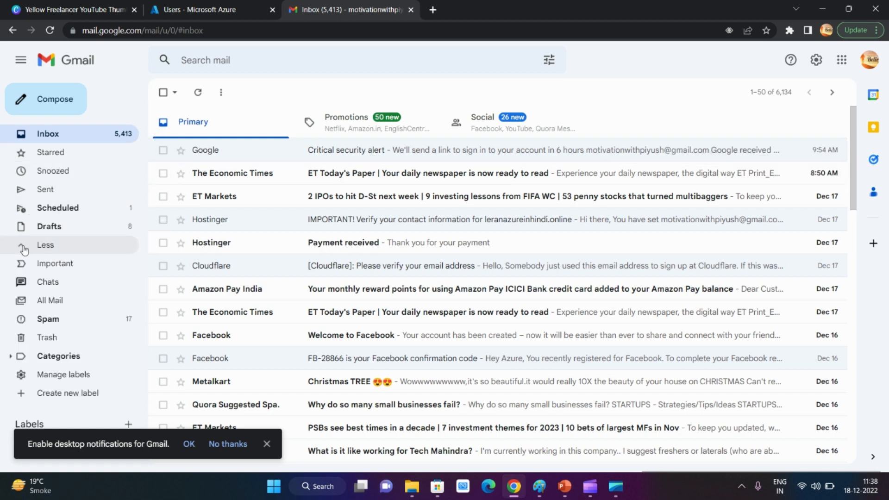
click(69, 319)
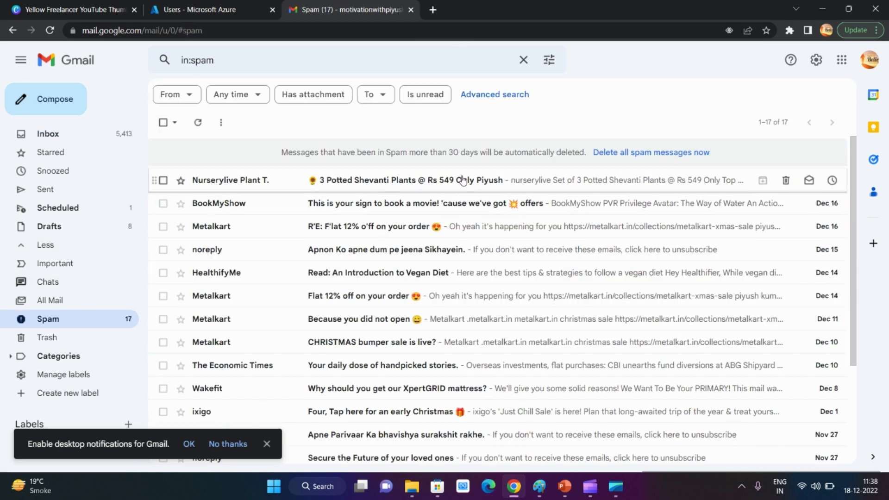
Check the Gmail inbox again for the invitation, and return to the Azure users list
click(75, 144)
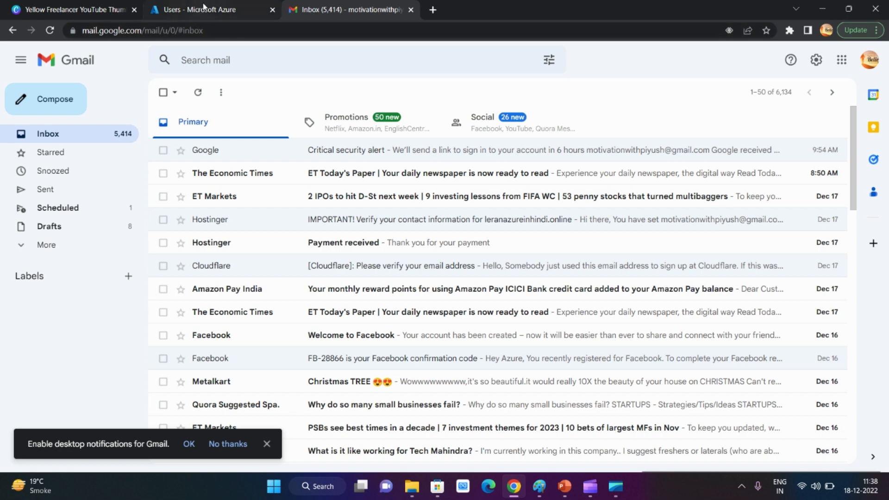
click(203, 7)
click(261, 404)
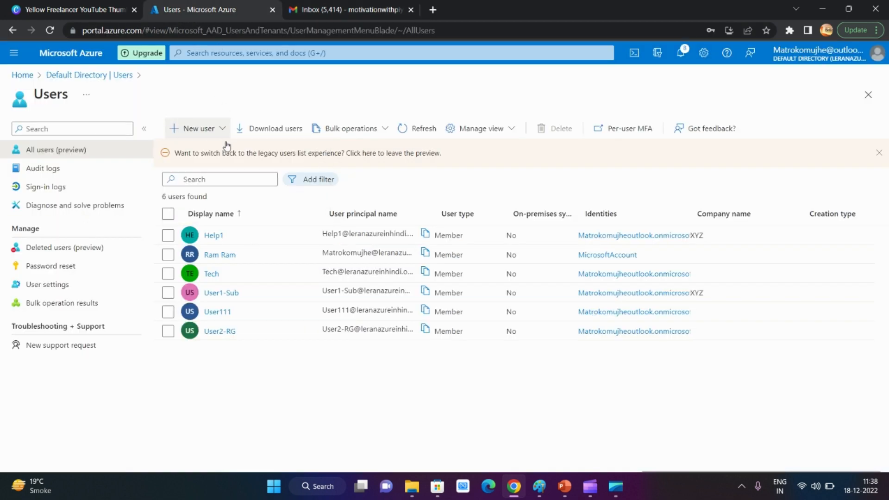
Download the CSV template for bulk creating users and preview it in Notepad
click(356, 131)
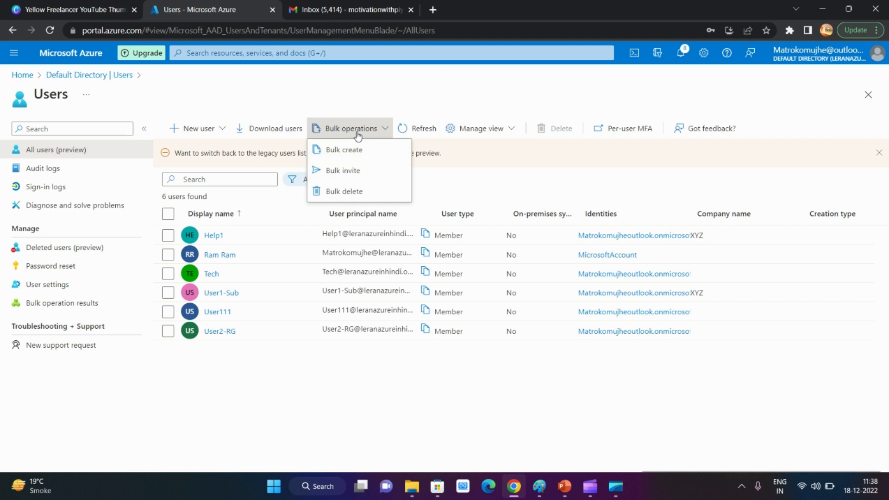
click(344, 157)
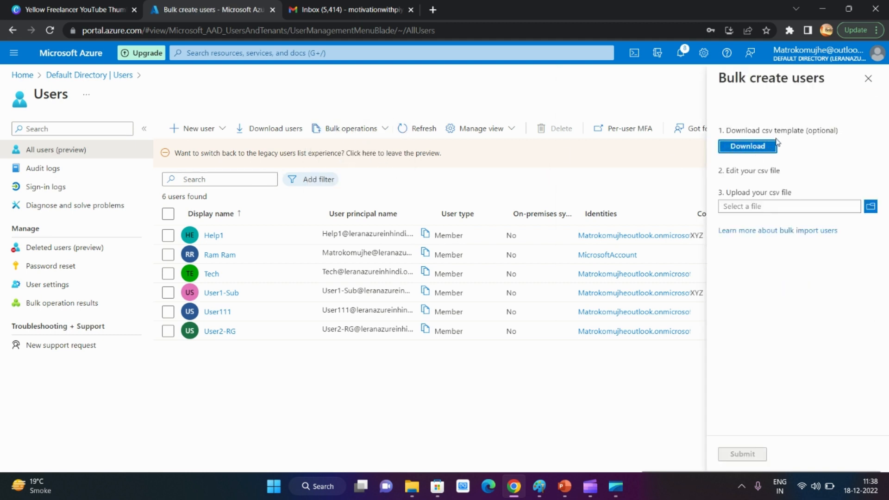
click(733, 150)
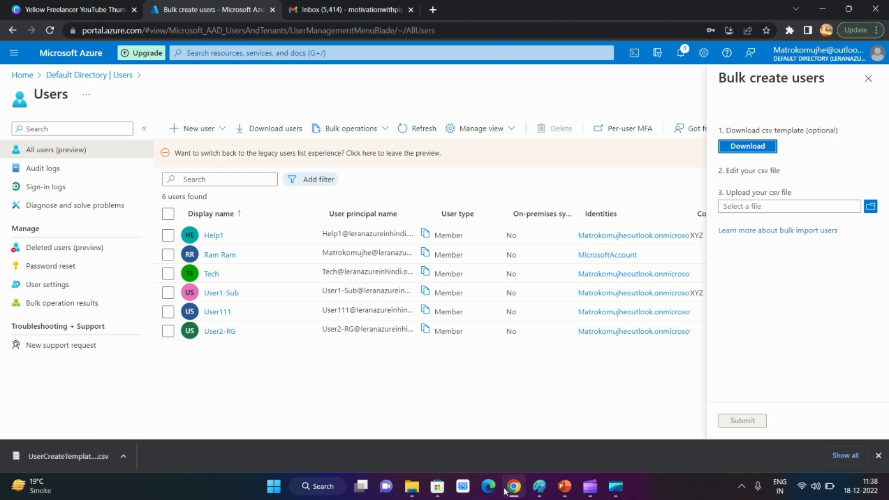
click(109, 457)
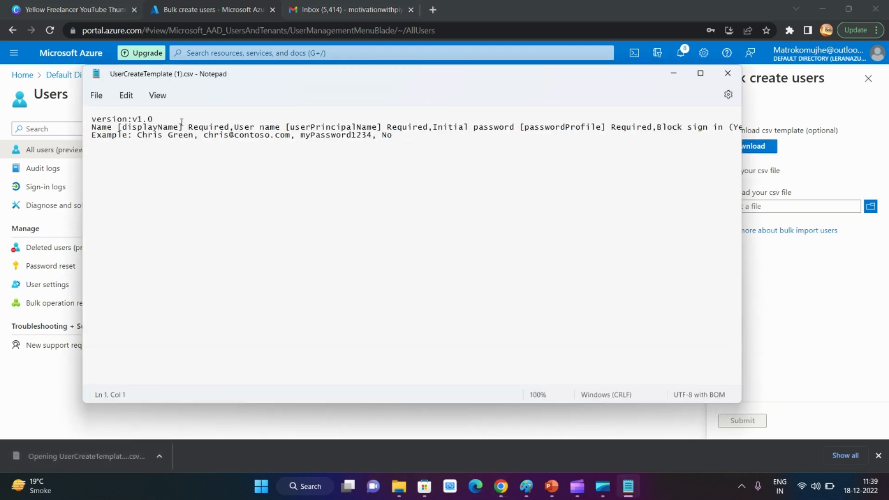
click(727, 73)
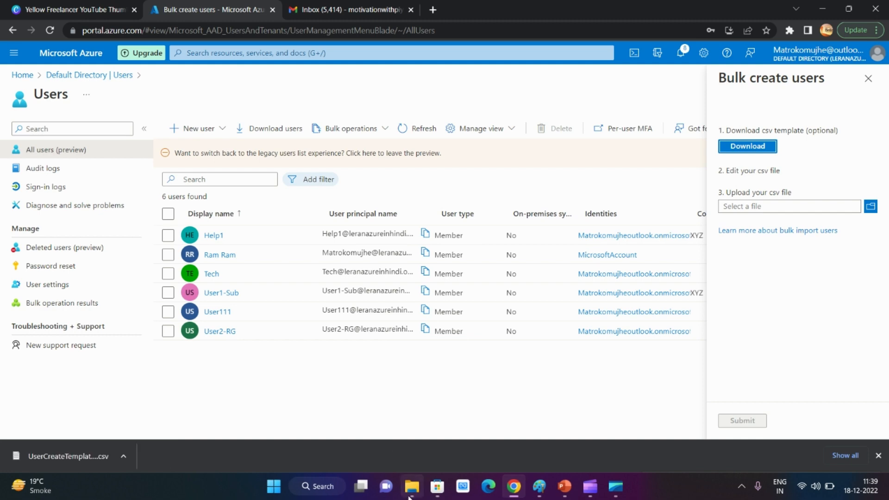
Open UserCreateTemplate (1).csv from the Downloads folder in Excel and dismiss the data loss warning
click(408, 496)
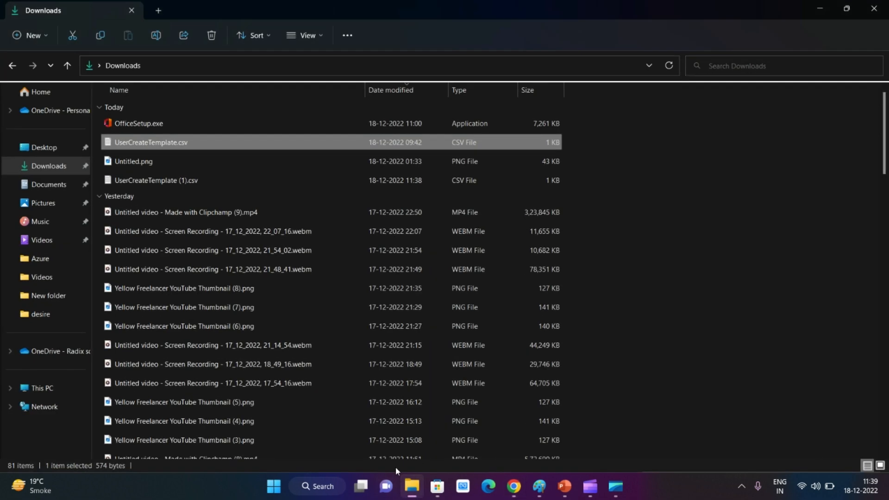
click(19, 169)
right_click(174, 131)
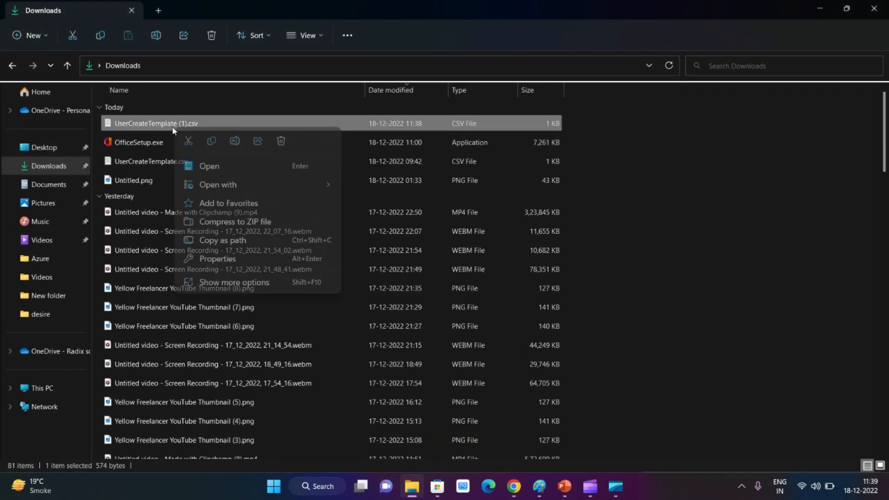
mouse_move(324, 184)
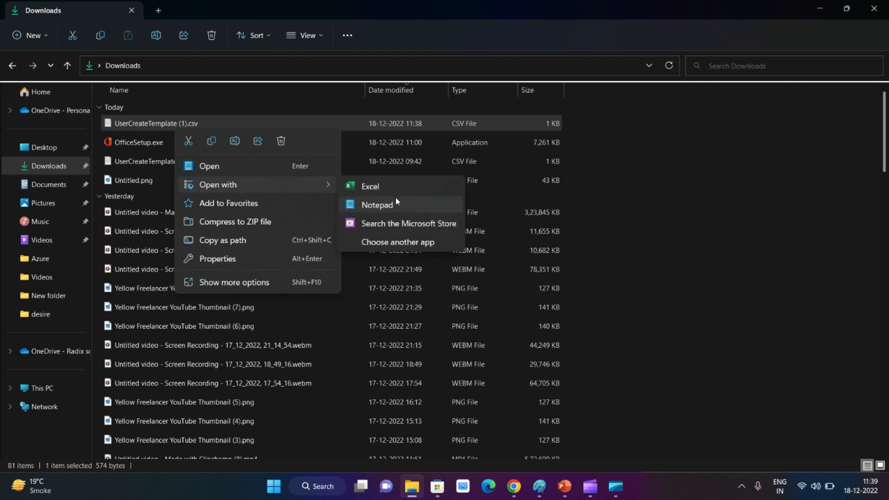
click(399, 186)
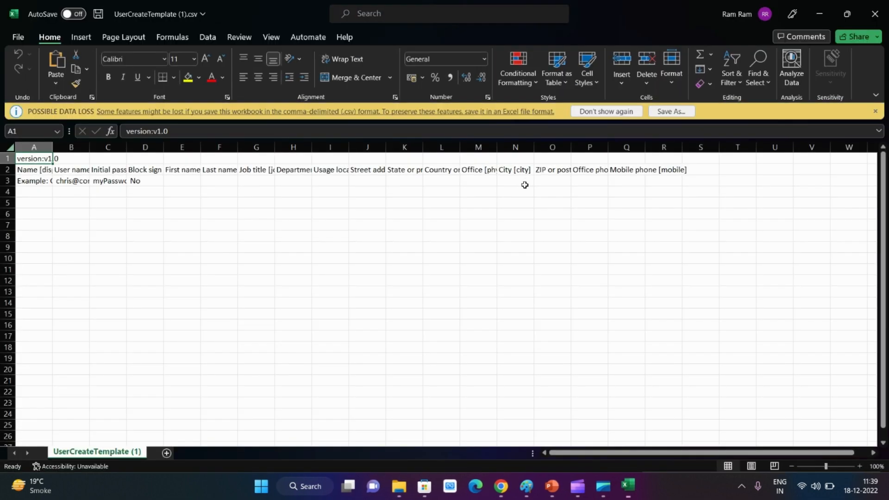
click(875, 112)
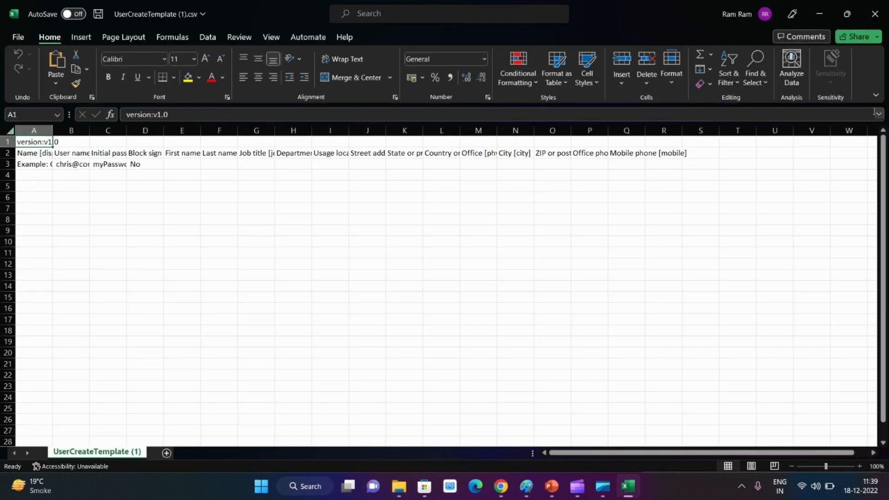
Auto-fit all column widths of the template sheet to their contents
click(144, 244)
click(10, 130)
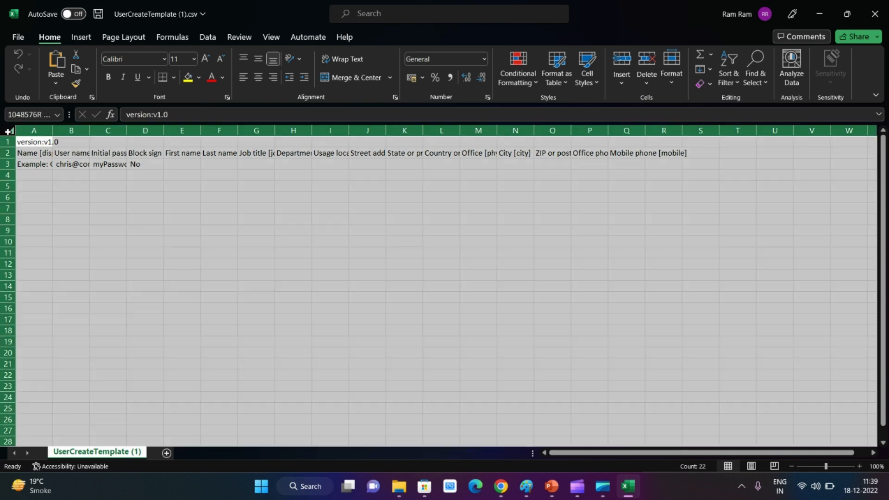
double_click(53, 133)
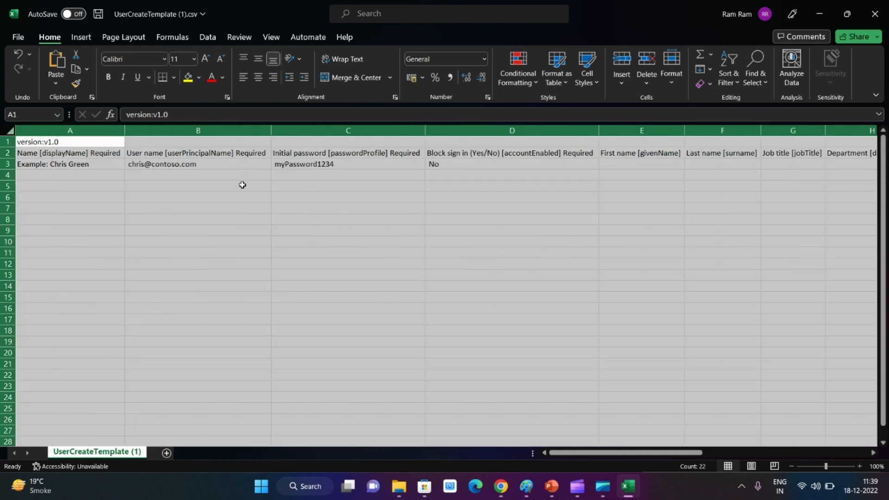
click(258, 230)
Examine the template's headers and example row for name, user name, initial password, block sign in and first name
click(58, 153)
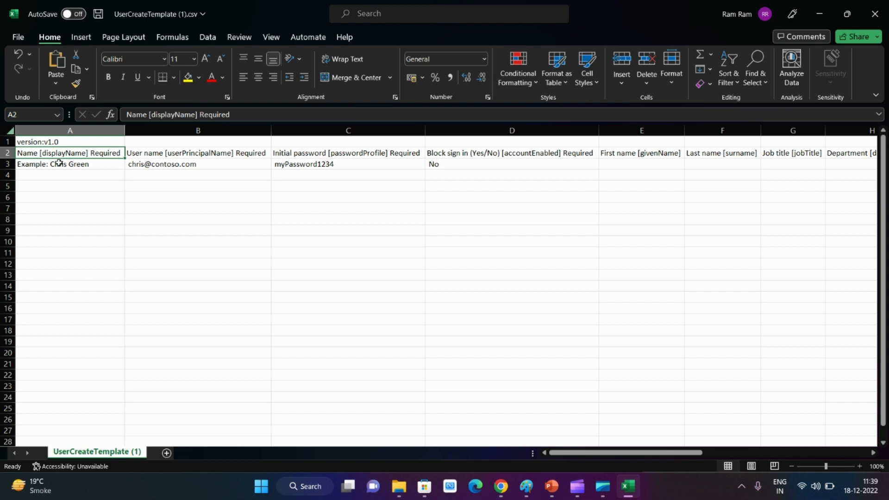
click(95, 166)
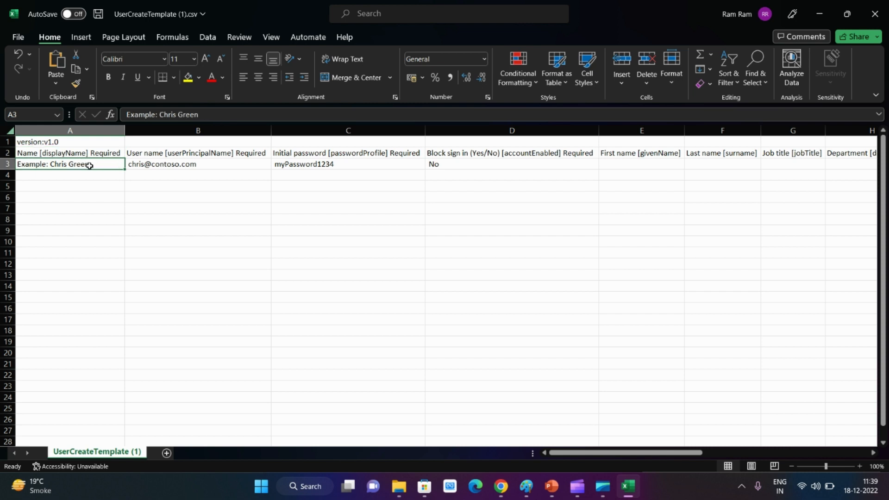
click(188, 154)
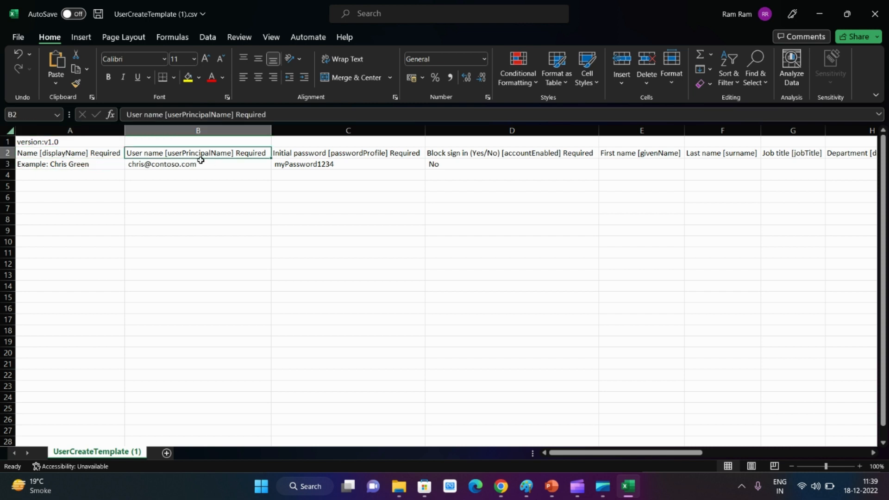
click(205, 165)
click(347, 155)
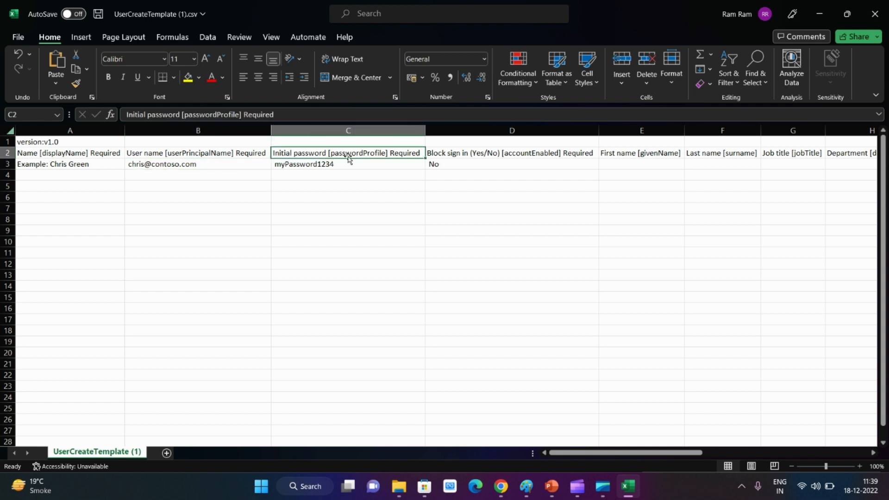
click(341, 166)
click(476, 156)
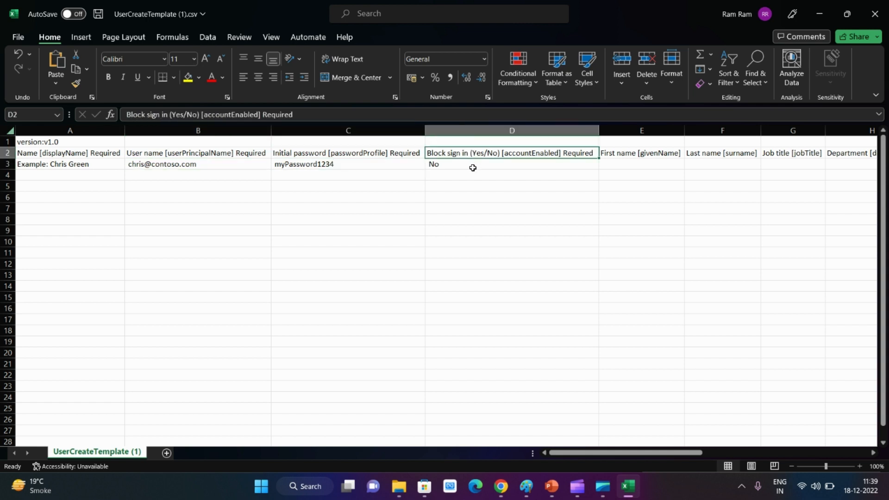
click(473, 167)
click(488, 155)
click(622, 153)
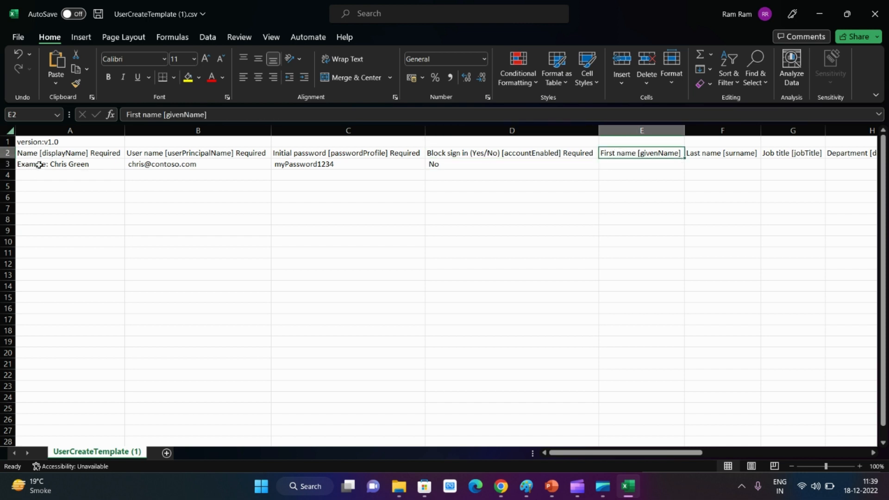
Replace the example name in A3 with User11111 and fill the series down to User11116 in A8
double_click(98, 162)
drag(98, 163, 10, 163)
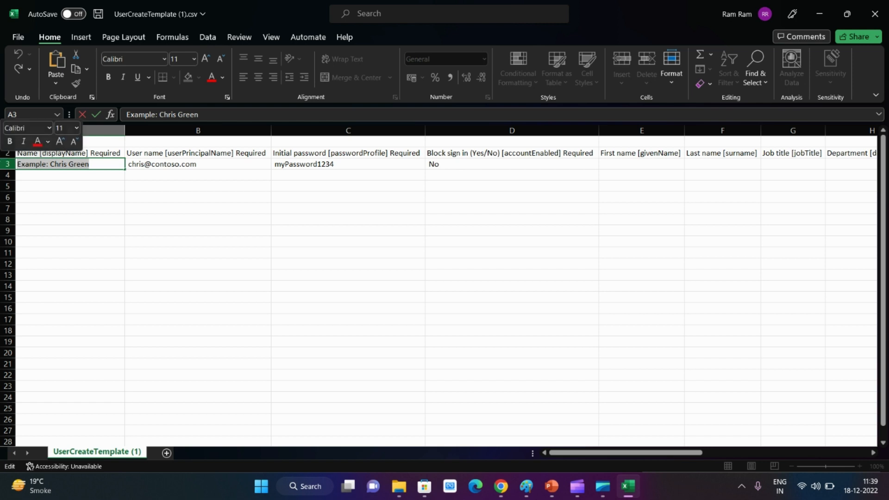
text(User11111)
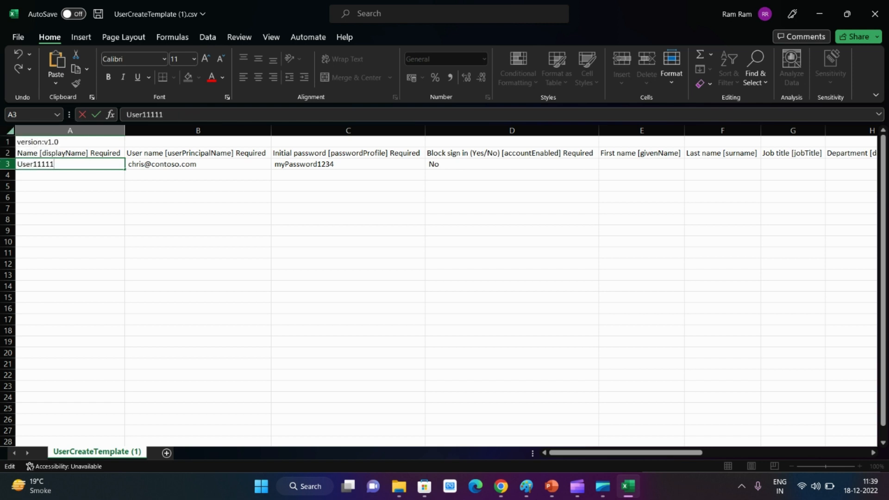
drag(124, 171, 111, 223)
click(192, 182)
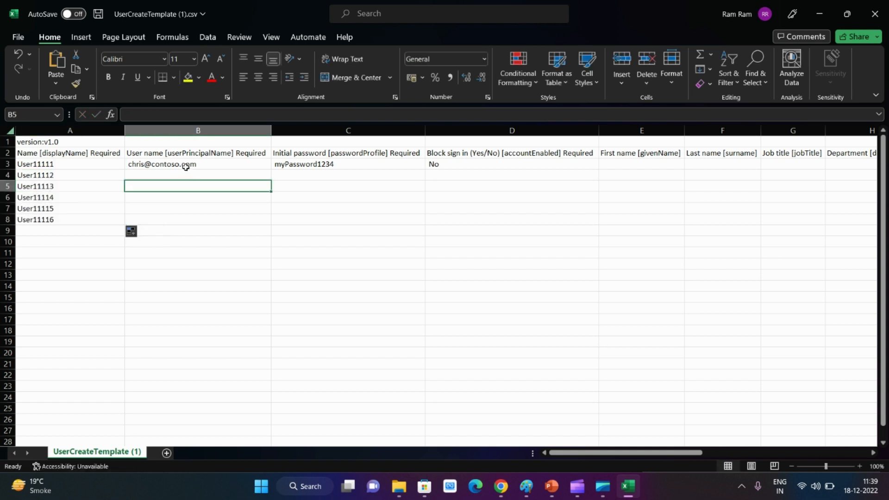
Copy the user principal name from User111's Azure profile and return to the Excel template
click(195, 163)
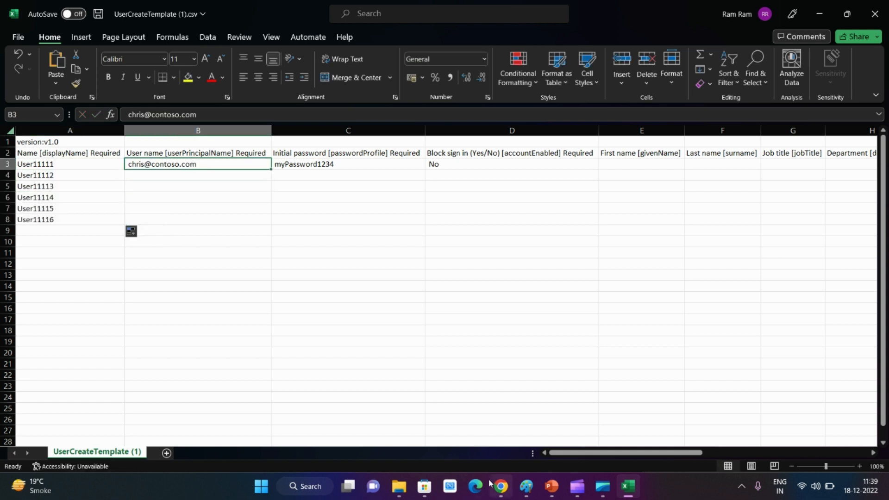
click(501, 487)
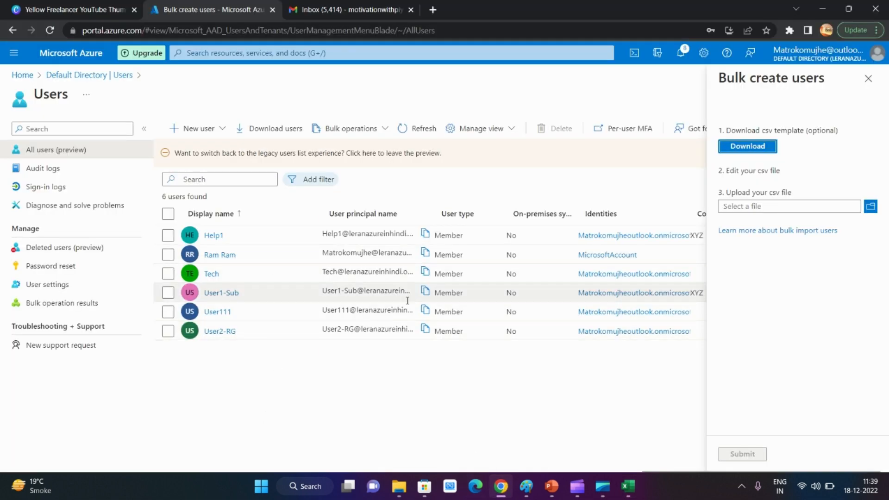
click(218, 311)
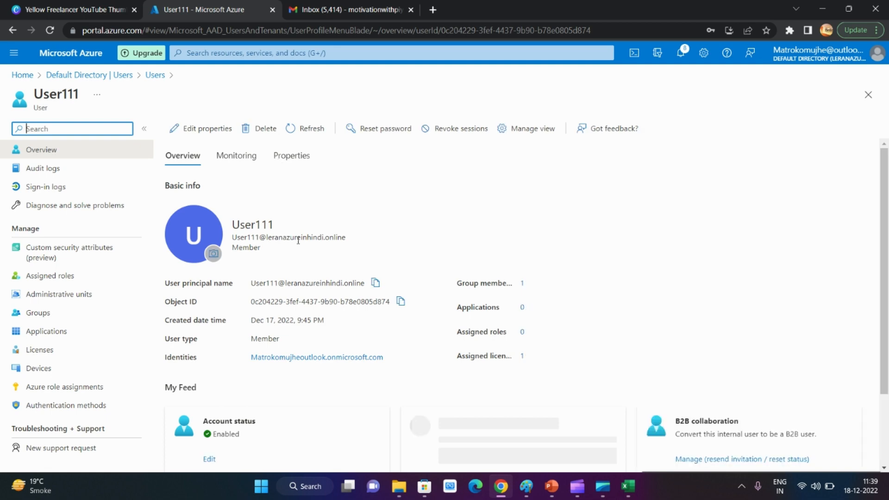
click(375, 282)
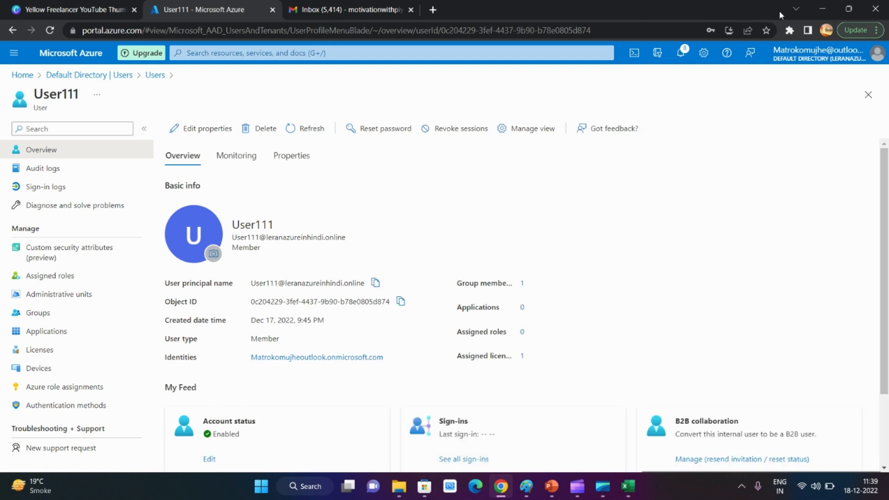
click(822, 8)
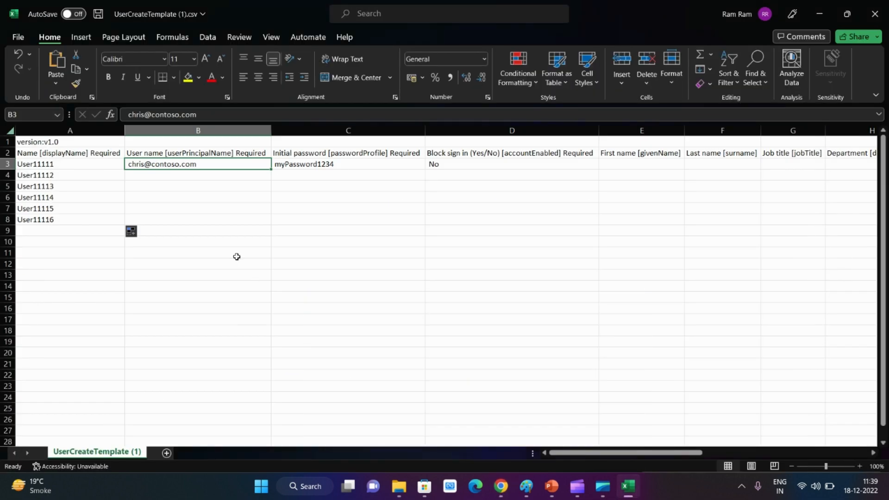
Replace the example user name in B3 with the copied principal name, change its prefix to User1111, and copy it down to B8
double_click(206, 162)
drag(206, 162, 126, 164)
key(ctrl+v)
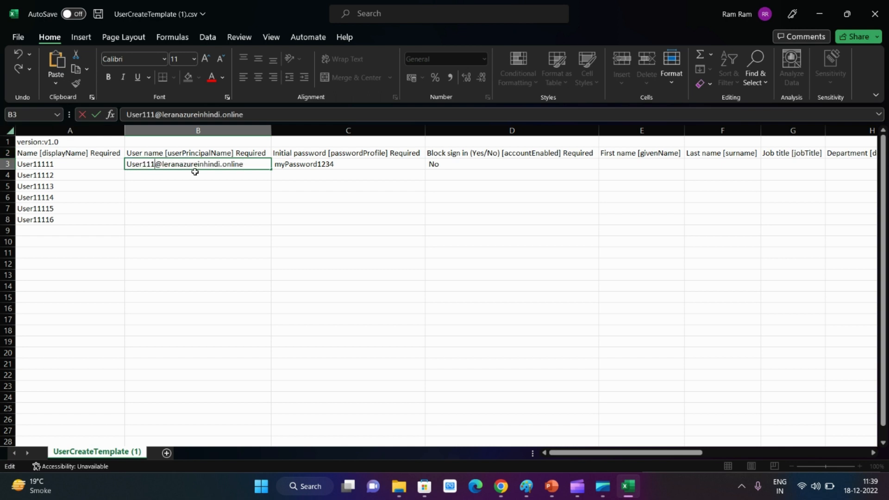
text(1)
click(195, 208)
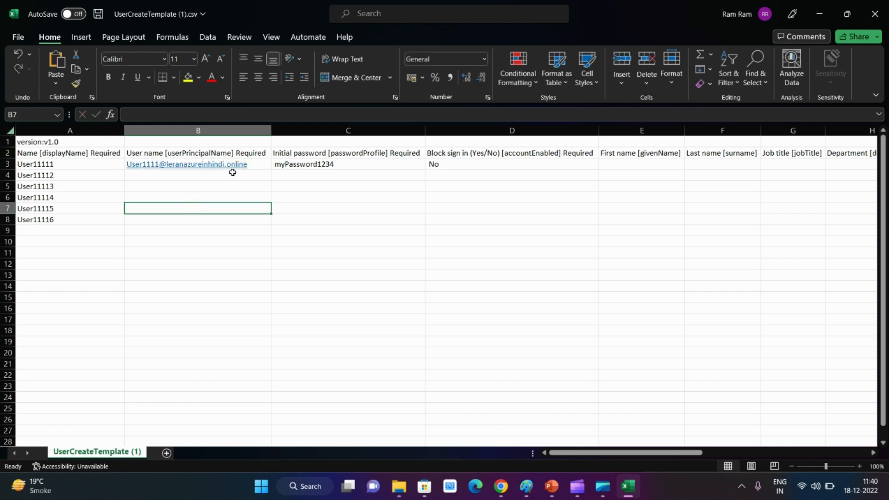
click(254, 165)
drag(271, 170, 248, 220)
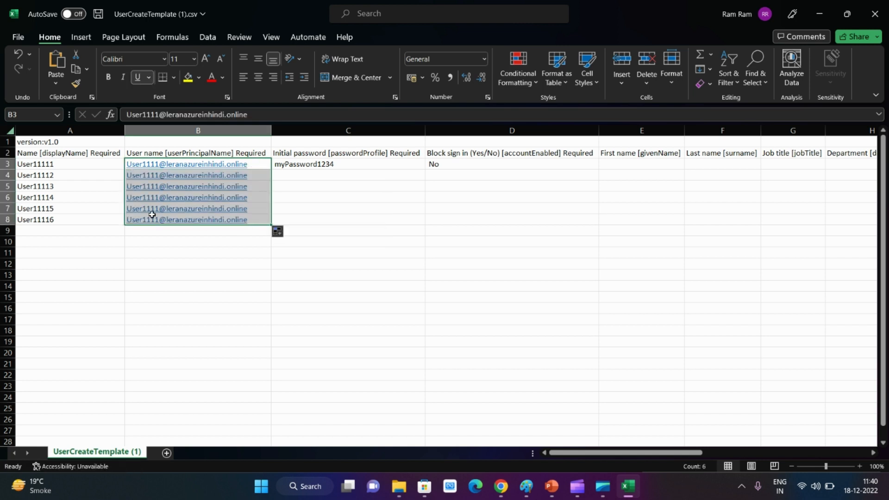
Change the prefix of the user name in B4 to User1112, dismissing the mail app prompt
click(143, 176)
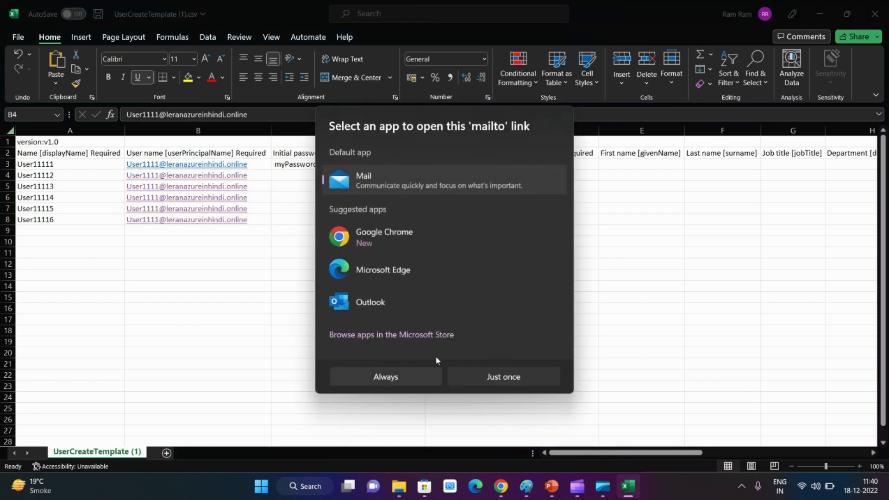
click(775, 285)
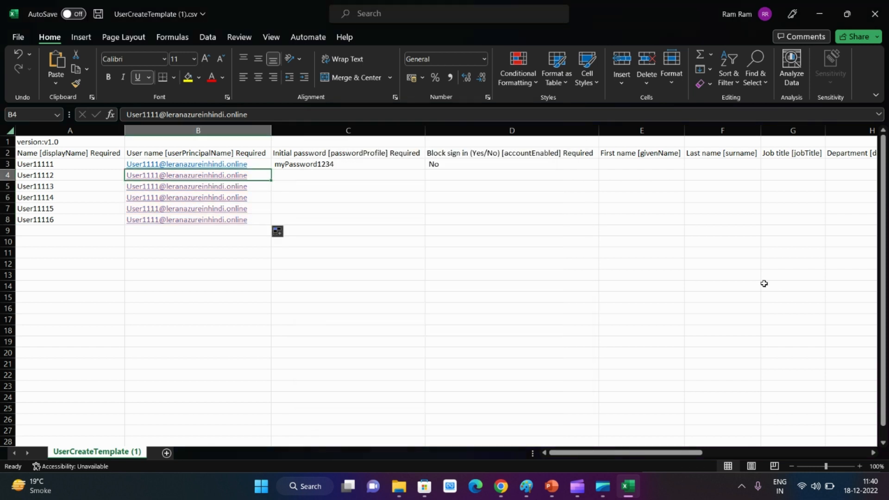
click(157, 114)
key(BackSpace)
text(2)
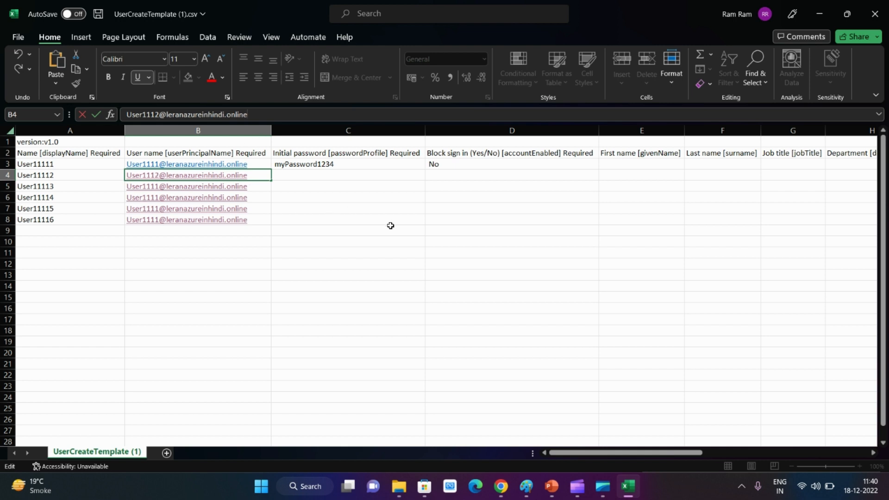
click(377, 207)
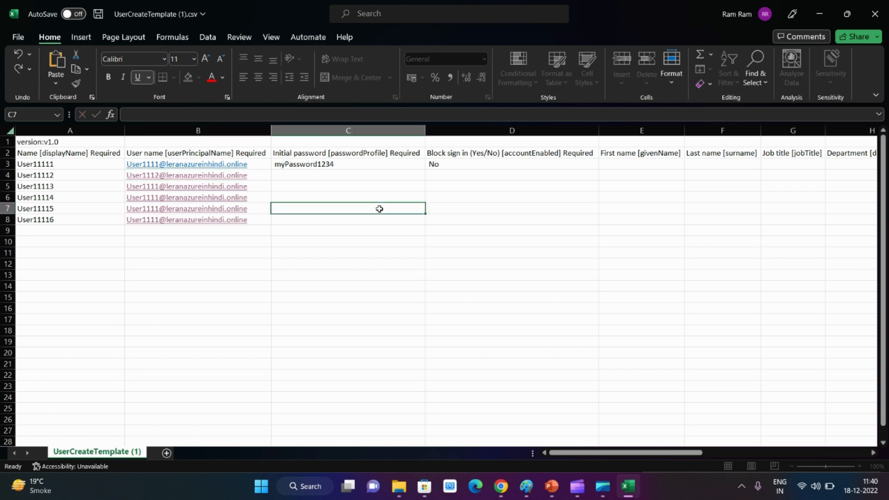
Change the user name prefixes in B5 and B6 to User11113 and User11114
click(267, 177)
key(Down)
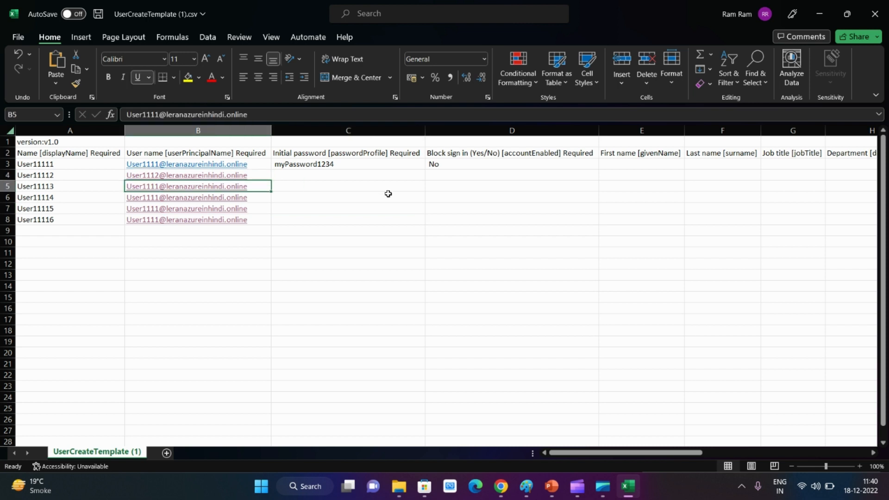
click(159, 114)
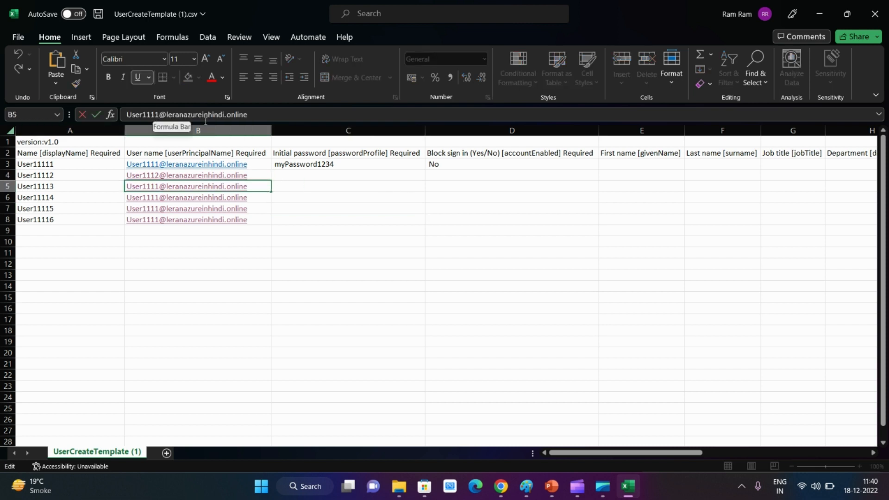
text(3)
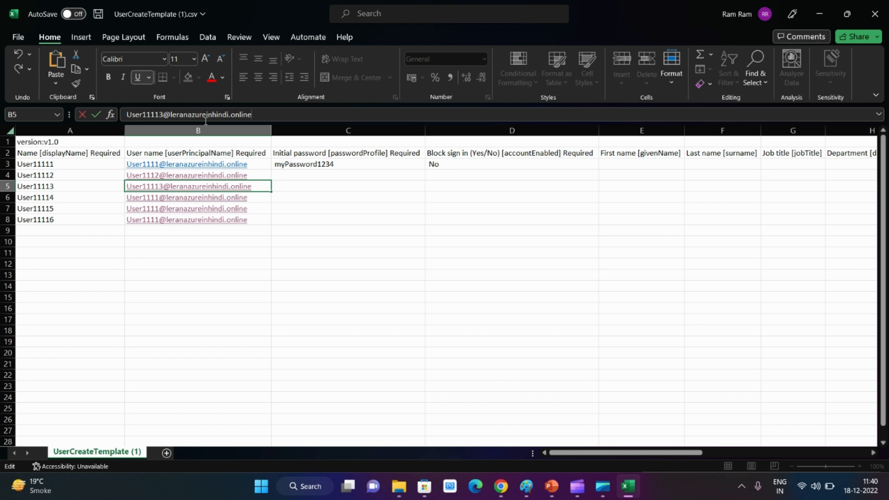
click(289, 197)
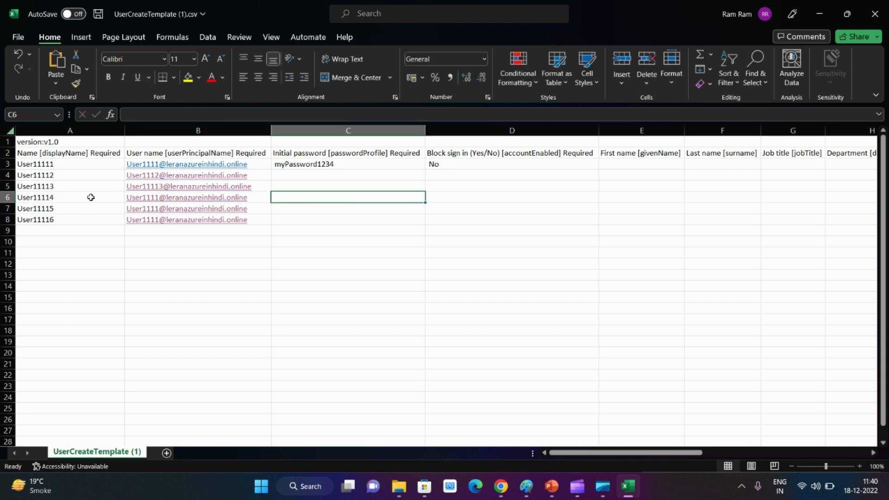
click(259, 197)
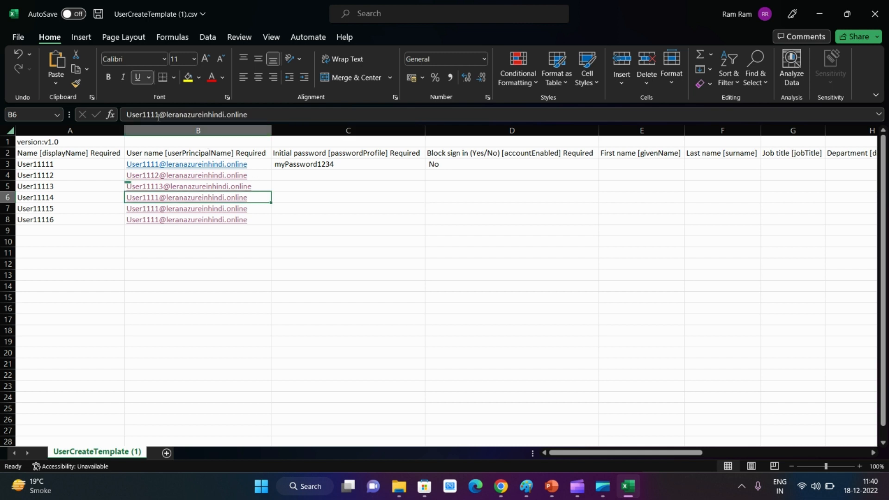
click(158, 115)
text(4)
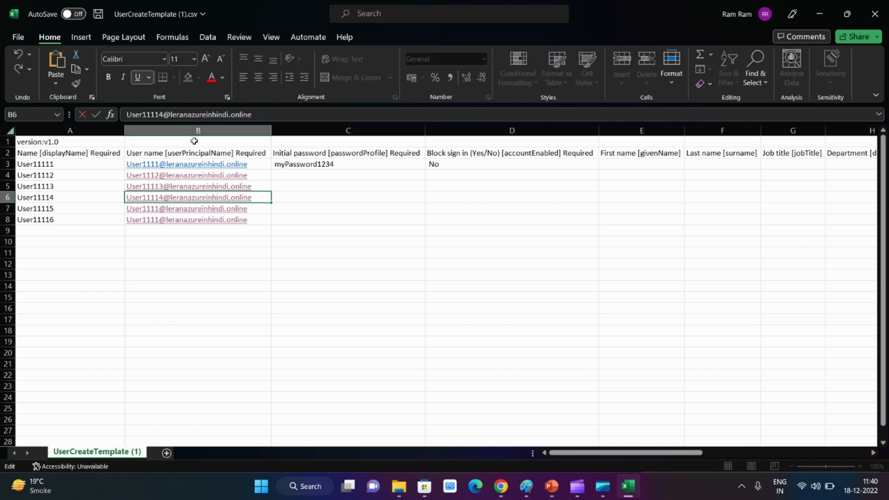
Change the user name prefixes in B7 and B8 to User11115 and User11116
click(265, 211)
click(159, 114)
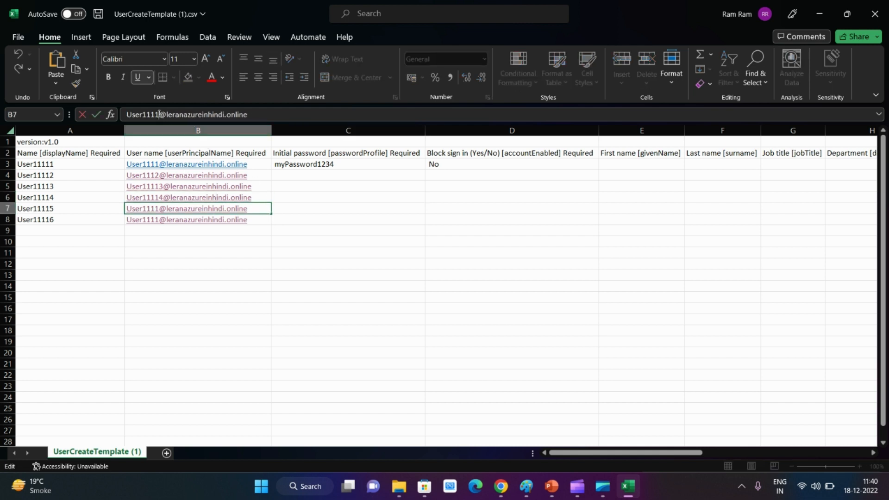
text(5)
click(257, 218)
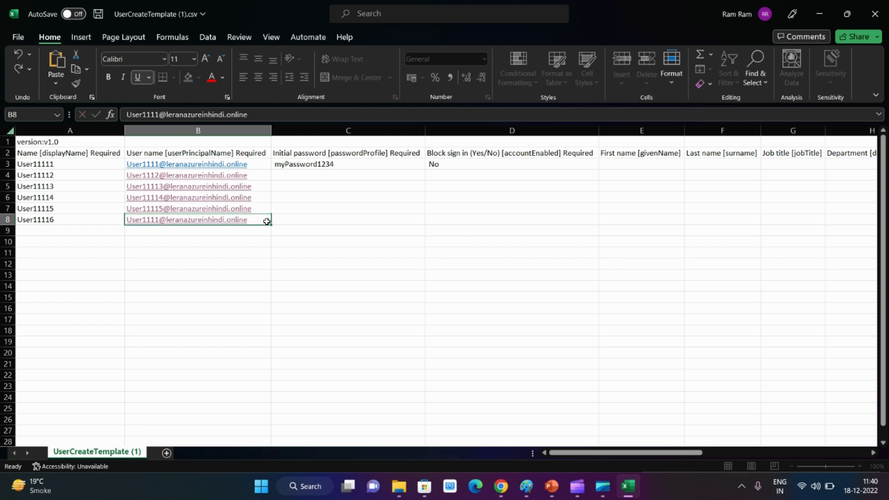
click(160, 115)
text(6)
click(391, 242)
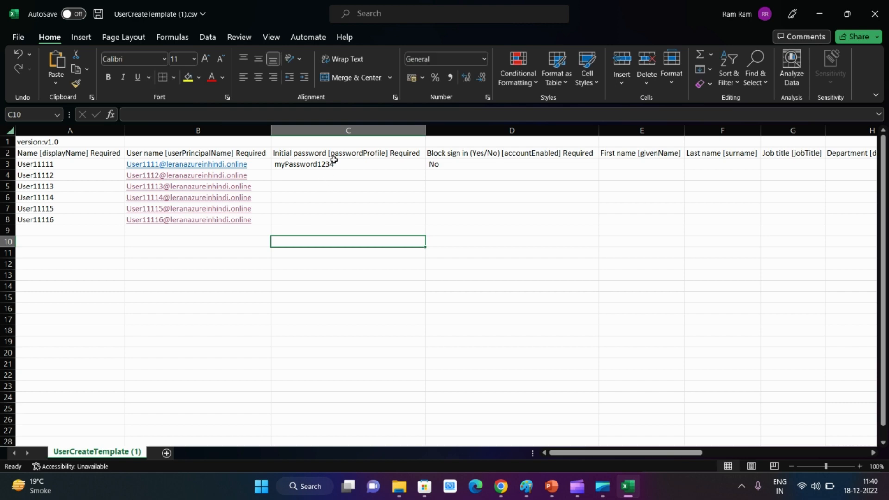
Fill the initial password series from C3 down to C8
click(352, 165)
drag(424, 171, 425, 224)
click(478, 219)
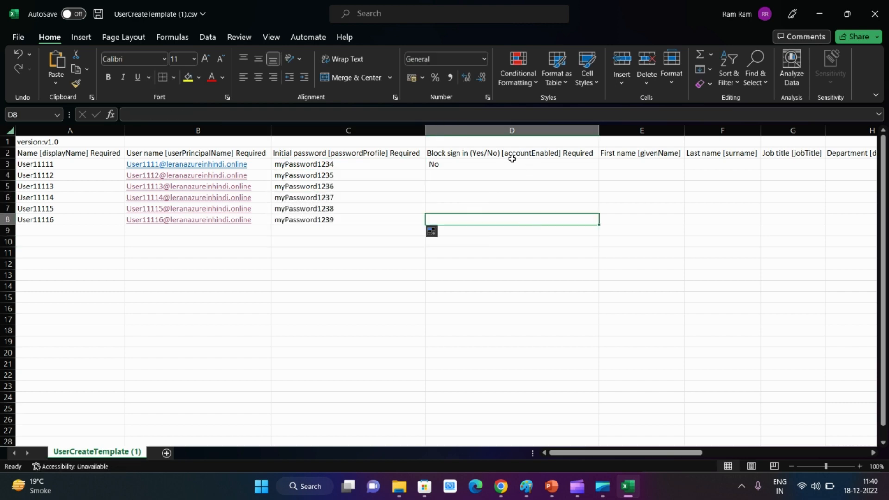
Copy the block sign-in value No from D3 down to D8
click(486, 175)
click(493, 164)
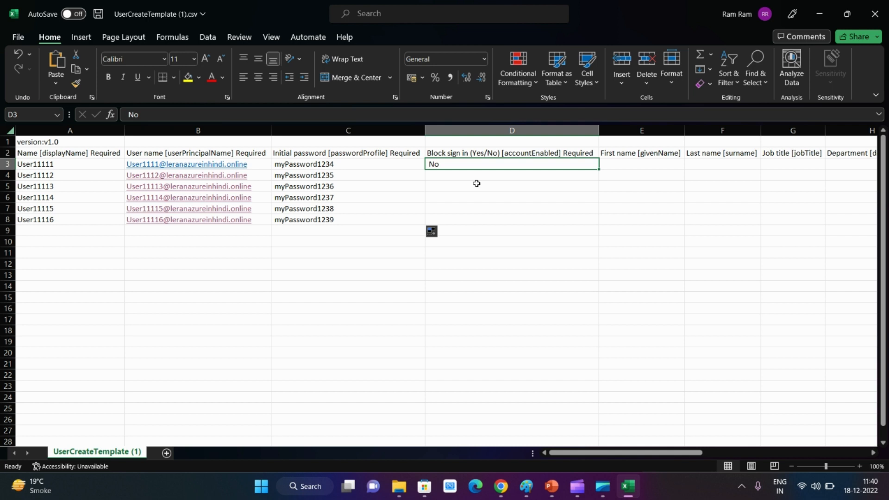
drag(598, 170, 579, 225)
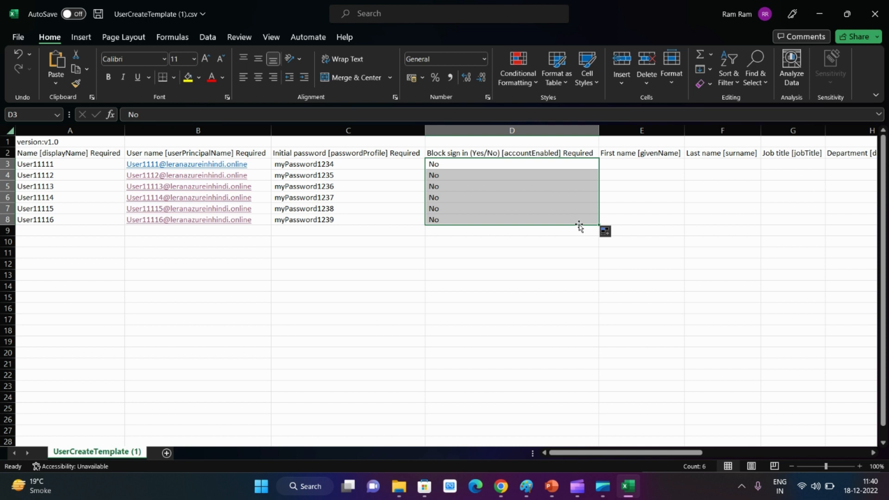
click(254, 307)
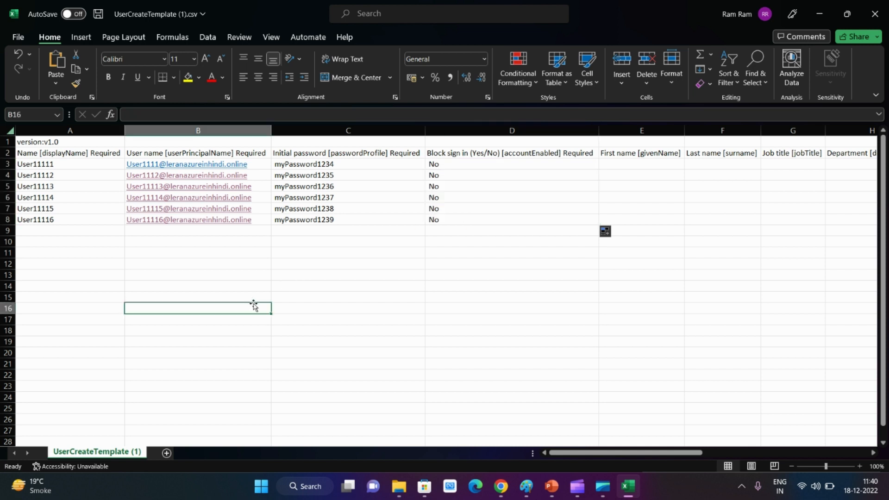
Save the completed template and save a copy as UserCreateTemplate (1).csv on the Desktop in CSV UTF-8 format
click(98, 14)
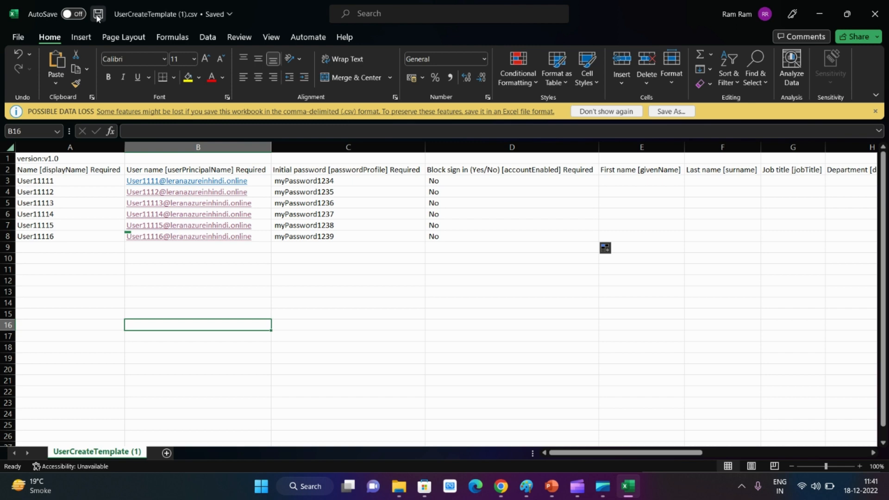
click(671, 113)
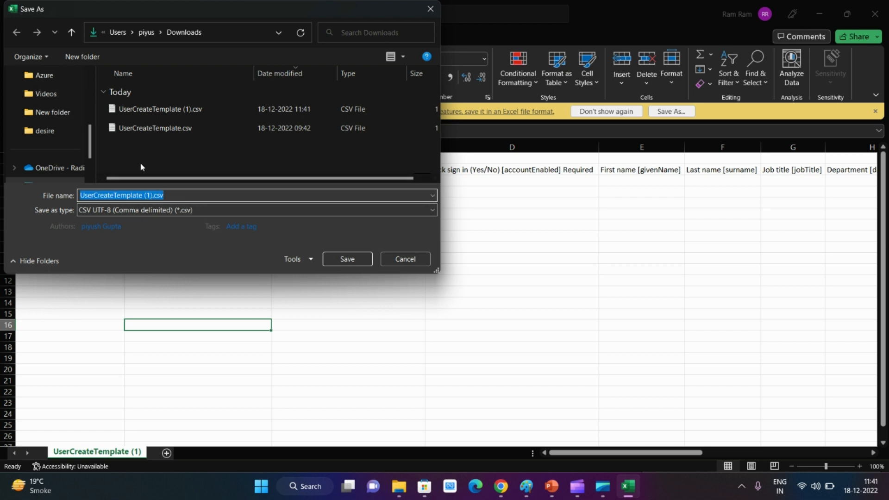
scroll(54, 144, up, 5)
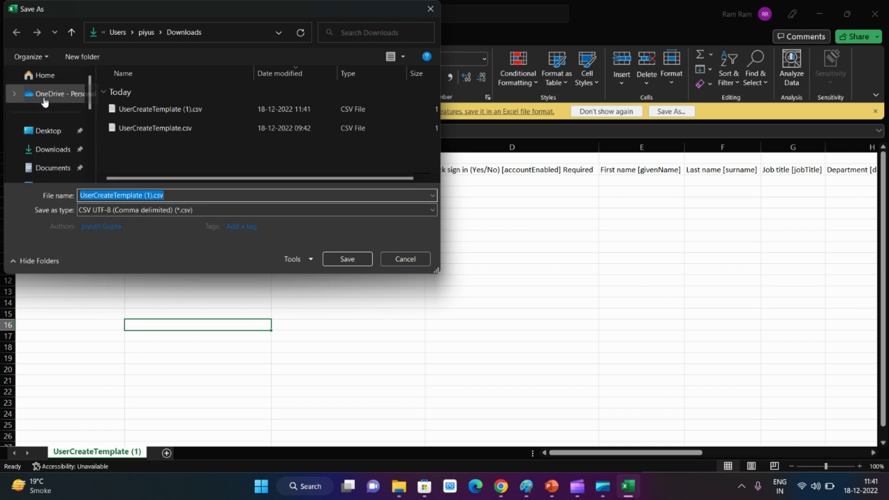
click(347, 259)
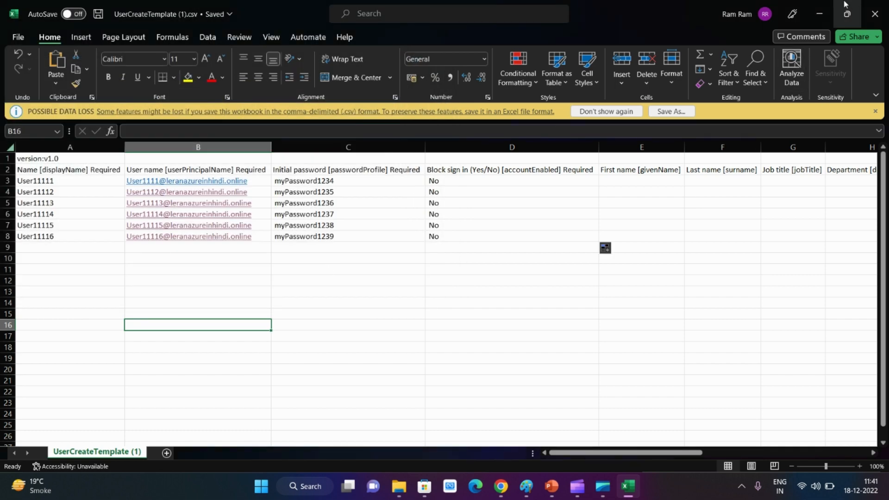
Minimize the Excel template and switch to the Azure portal page in Chrome
click(819, 13)
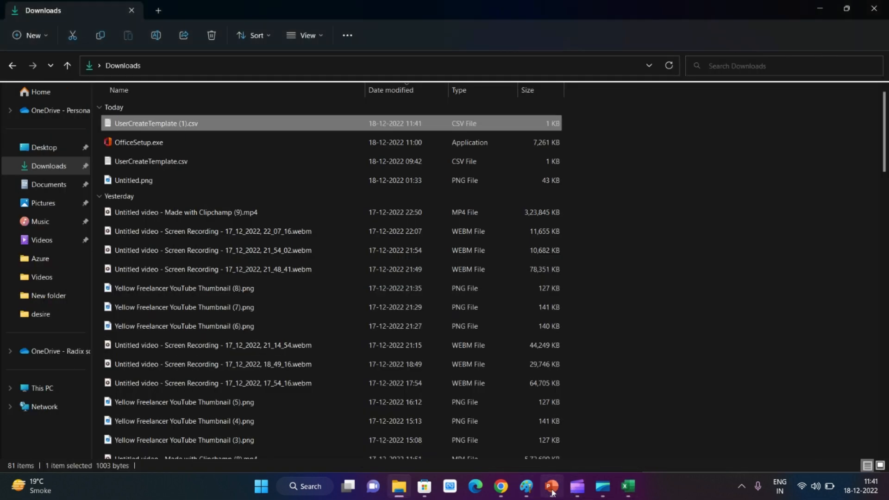
click(501, 486)
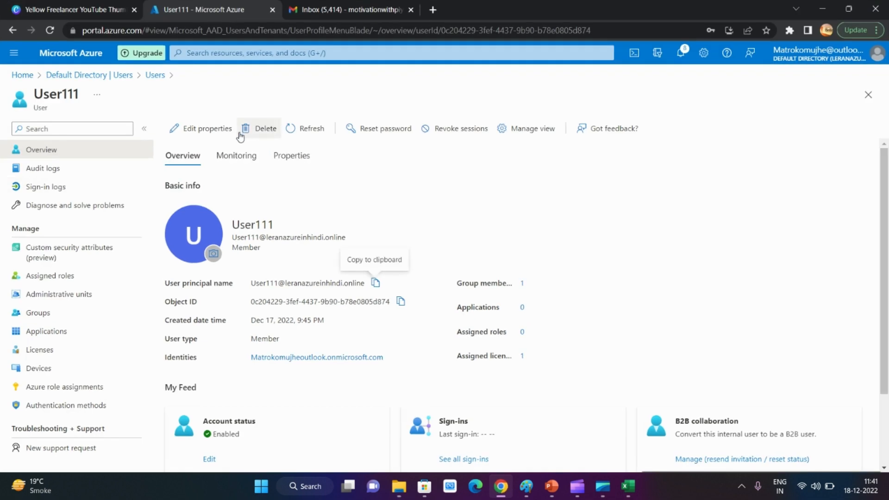
click(500, 494)
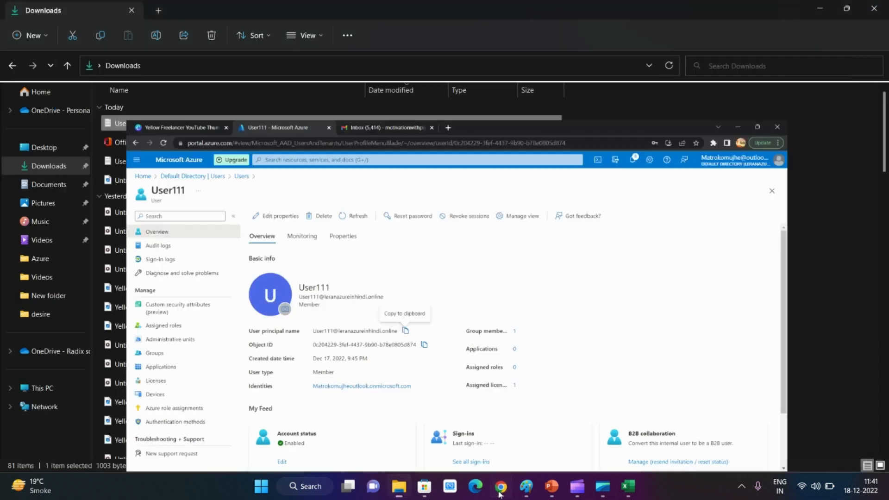
click(499, 494)
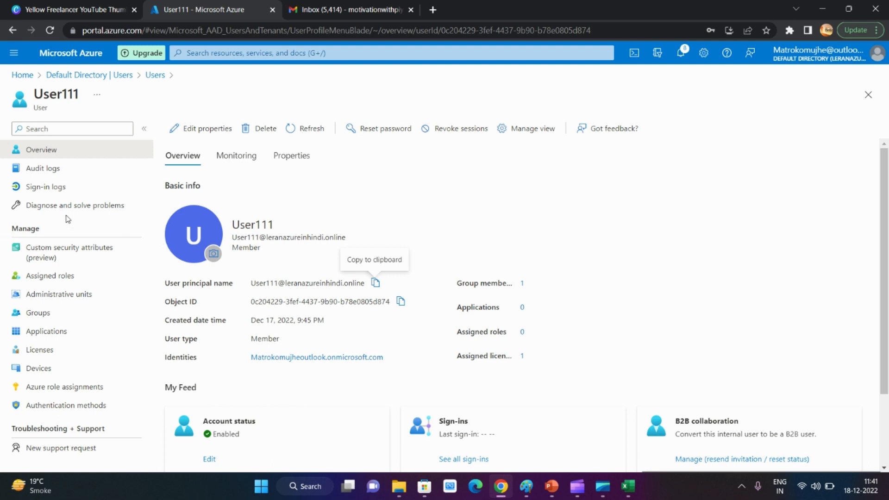
click(83, 7)
click(201, 5)
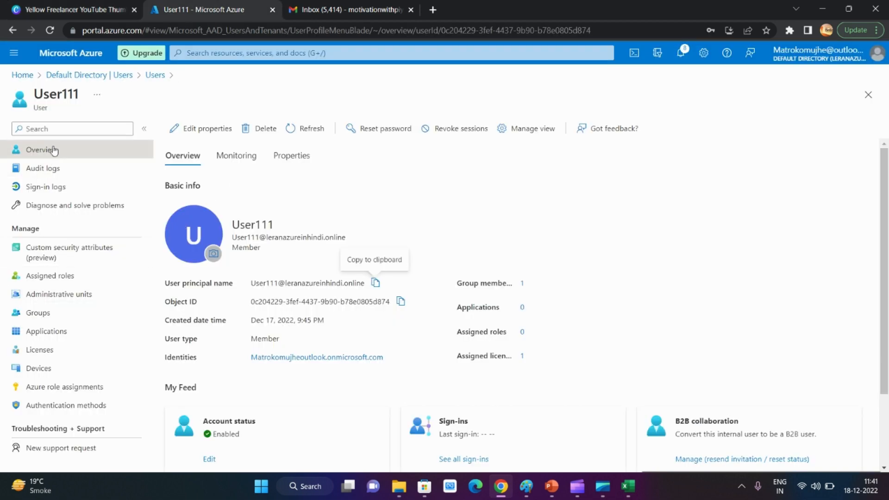
Go back to the Default Directory's user list and start the bulk create users operation
click(121, 76)
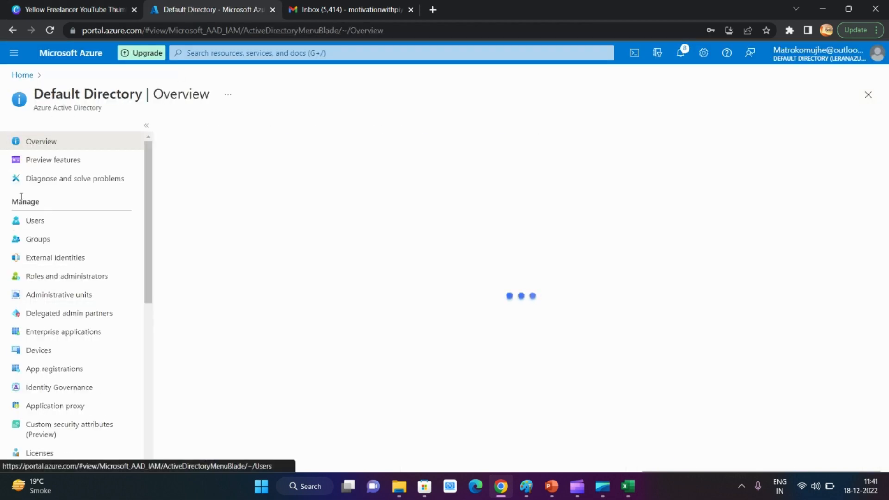
click(43, 222)
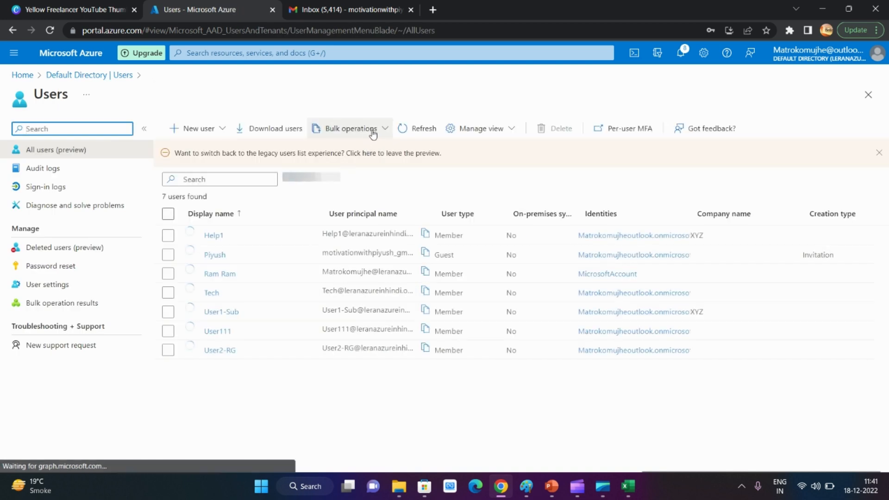
click(368, 130)
click(352, 158)
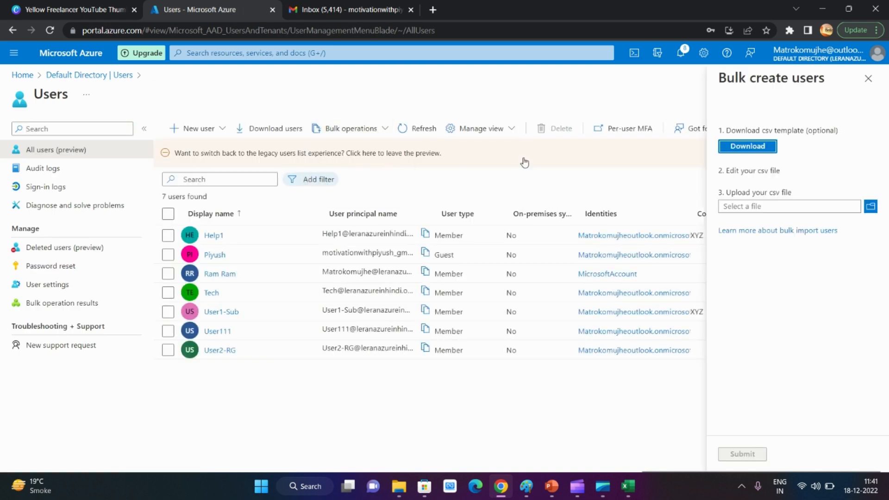
Upload UserCreateTemplate (1).csv from the Desktop and submit the bulk user creation
click(875, 205)
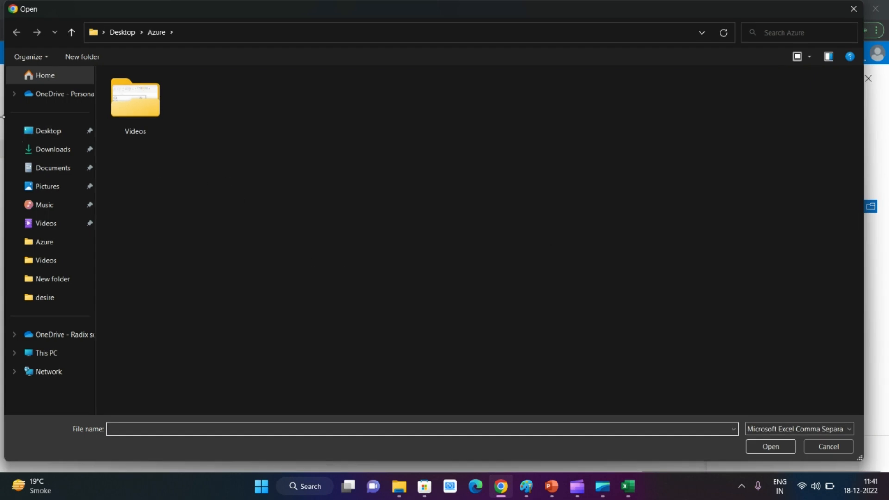
click(48, 131)
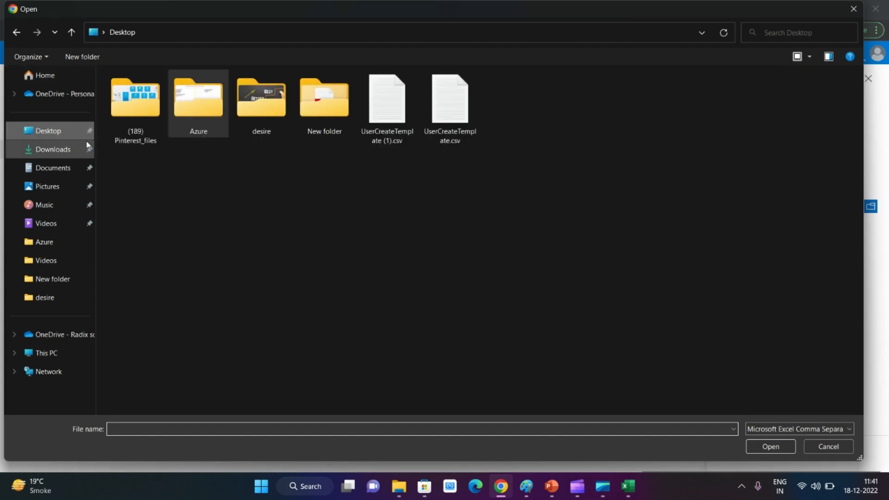
double_click(389, 128)
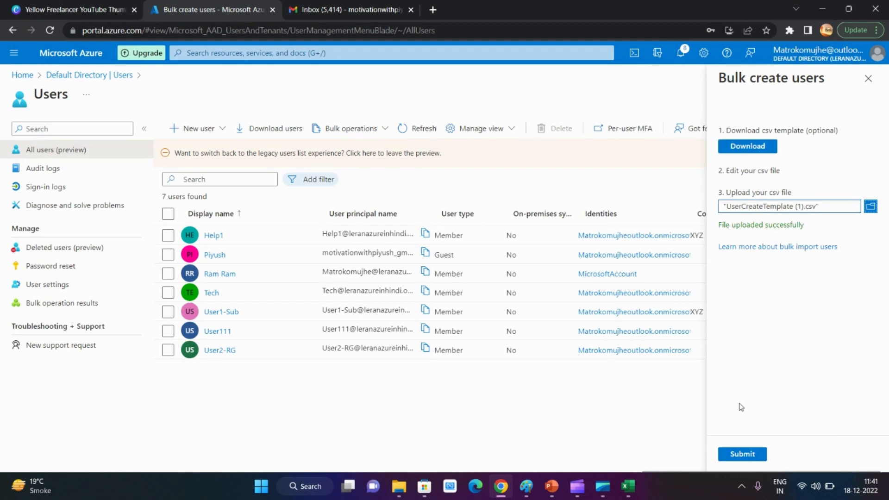
click(749, 461)
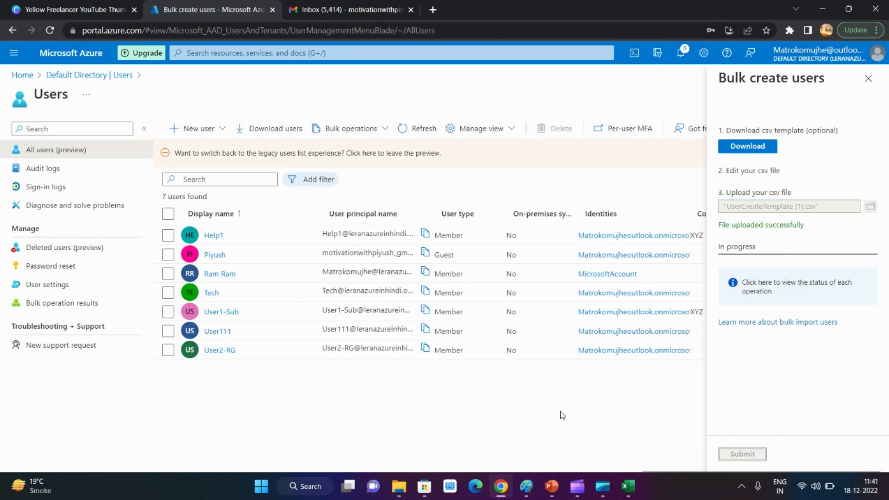
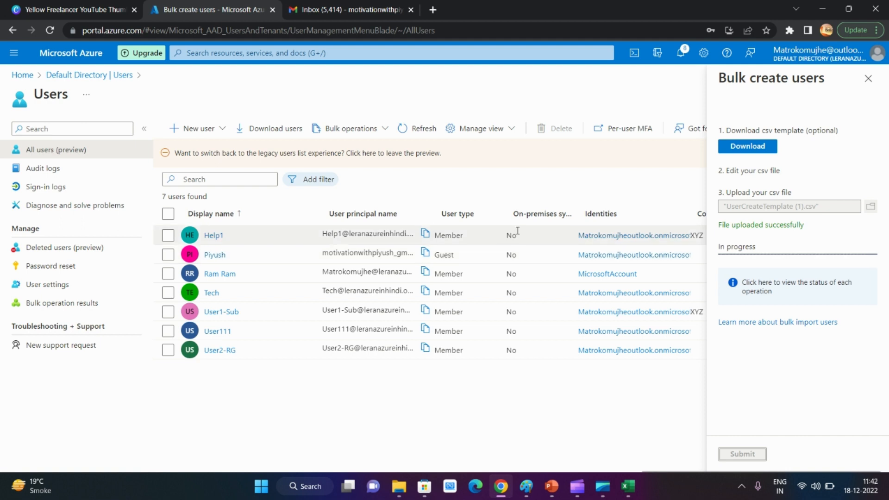
Close the bulk create operation and reload the user list to check for the newly created users
click(868, 80)
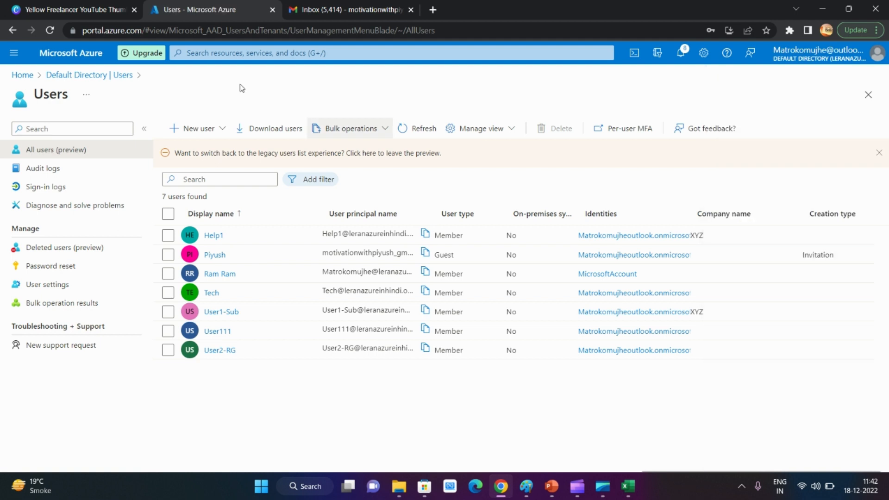
click(50, 30)
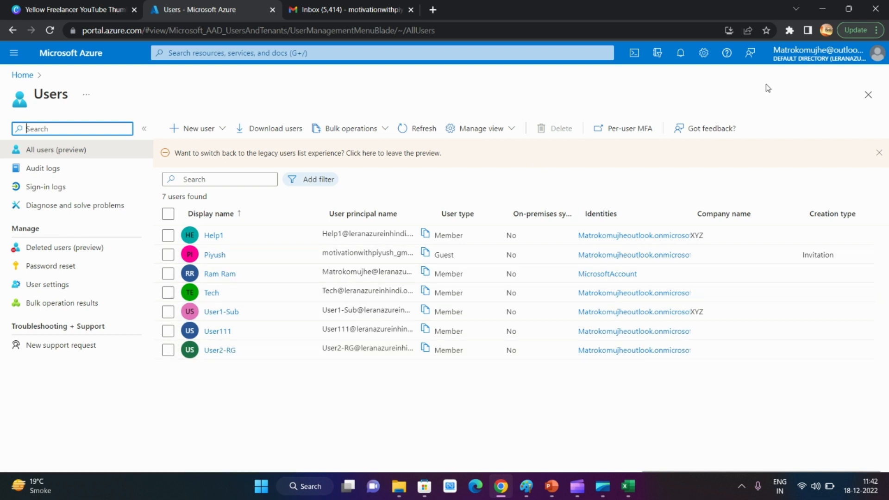
click(681, 54)
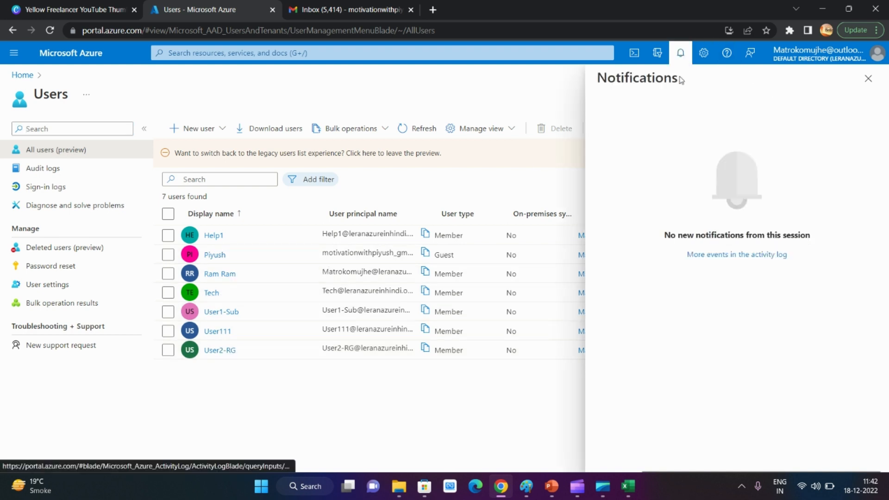
click(868, 79)
click(49, 30)
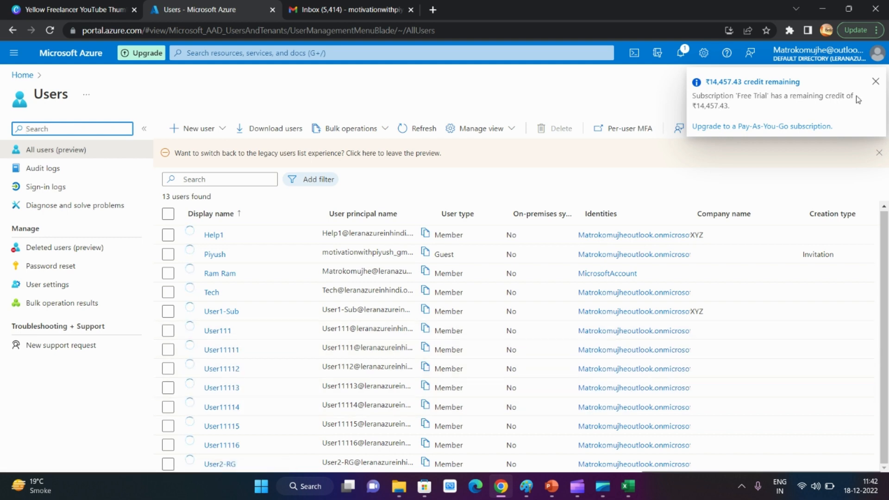
click(876, 84)
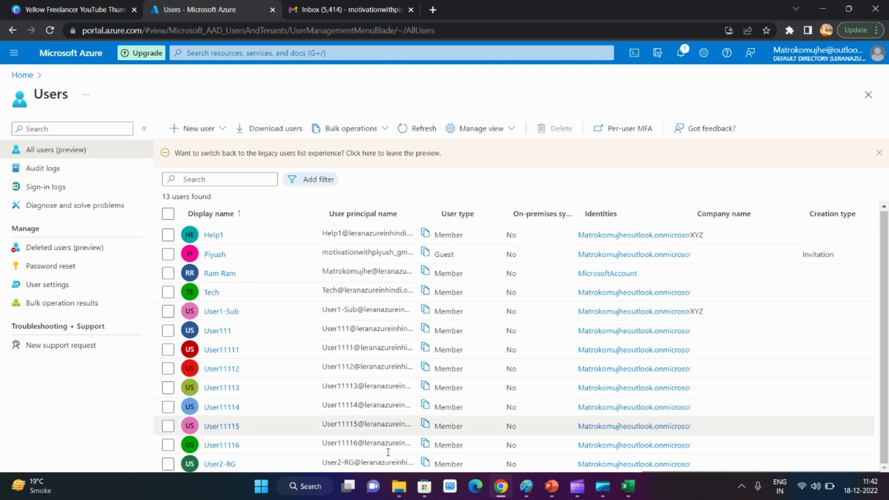
Switch to the Excel template, review its optional columns from first name through office phone, and return to the Azure portal in Chrome
click(628, 486)
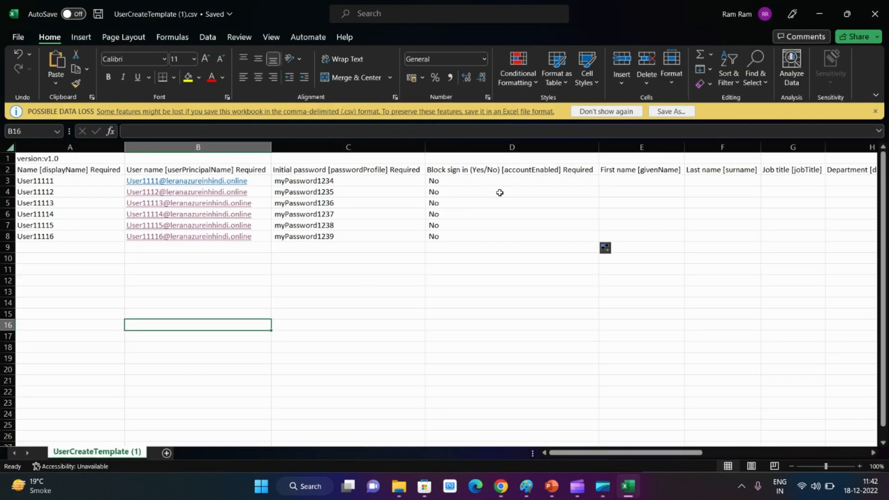
click(500, 192)
key(Tab)
key(Tab)
key(Tab)
key(Tab)
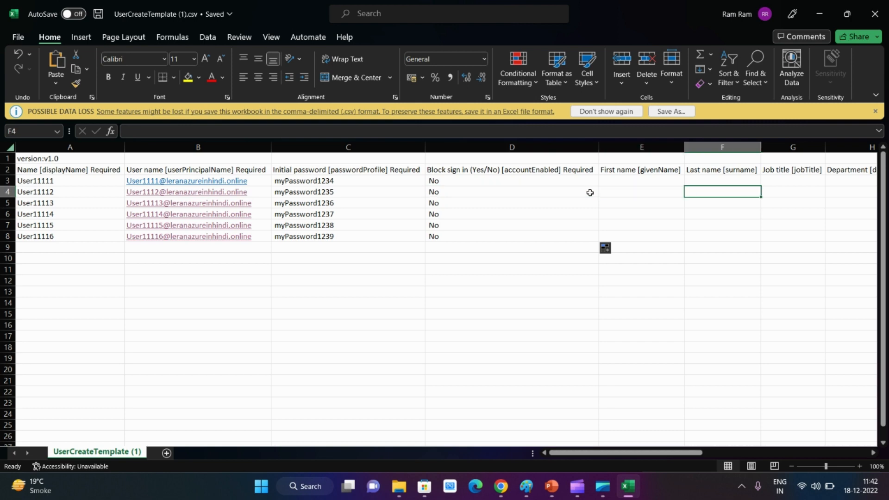
key(Tab)
key(Tab)
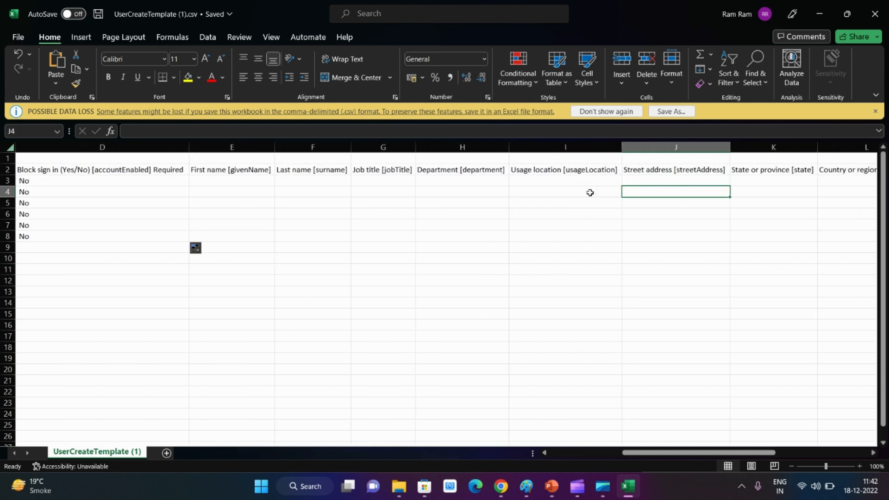
key(Tab)
key(Tab)
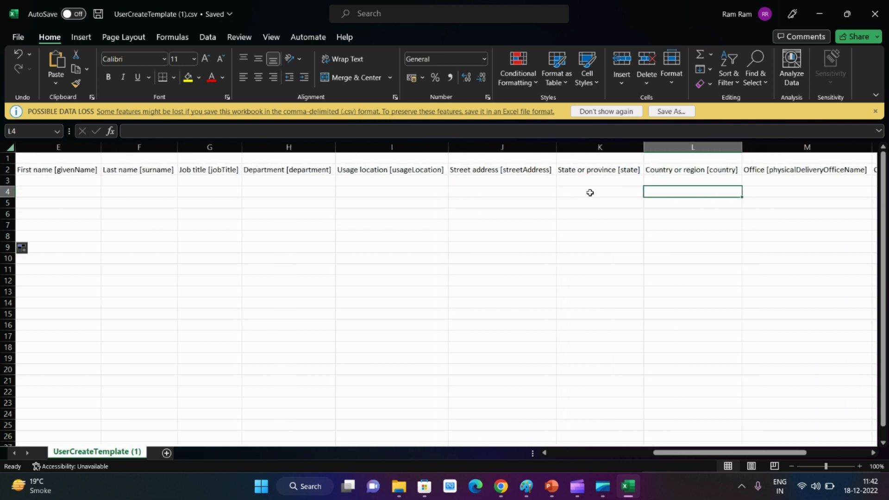
key(Tab)
key(Tab)
key(Tab)
key(Tab)
key(Tab)
key(Tab)
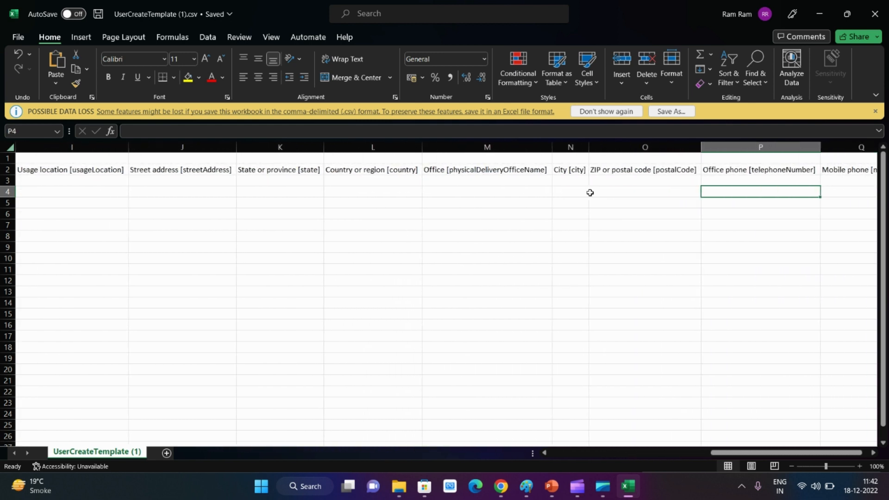
key(shift+Tab)
key(shift+Tab)
key(shift+Tab)
key(shift+Tab)
key(shift+Tab)
key(shift+Tab)
key(shift+Tab)
key(shift+Tab)
key(shift+Tab)
key(shift+Tab)
key(shift+Tab)
key(shift+Tab)
key(shift+Tab)
key(shift+Tab)
key(shift+Tab)
key(shift+Tab)
key(shift+Tab)
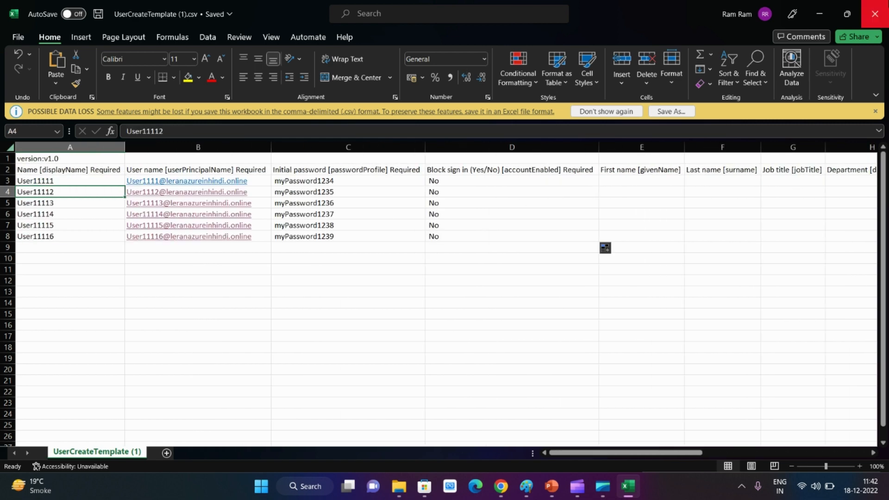
click(846, 14)
click(766, 137)
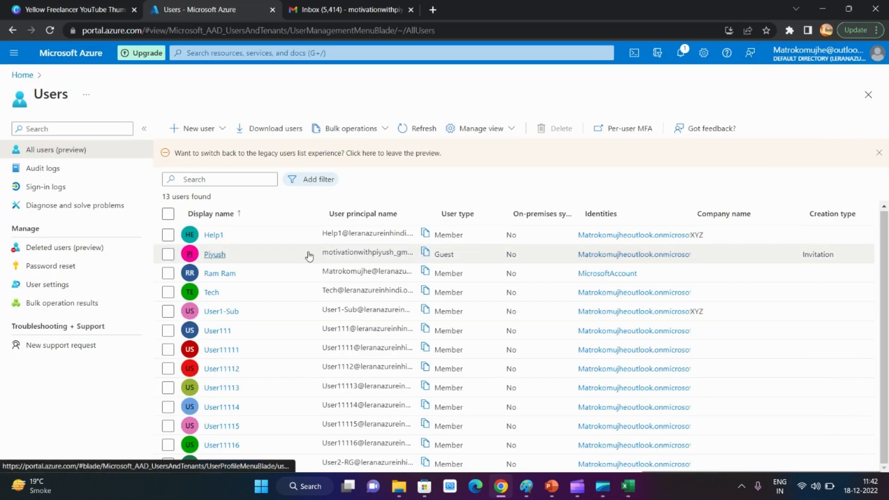
Try to bulk delete users by uploading UserCreateTemplate (1).csv from the Desktop, and close the operation
click(352, 130)
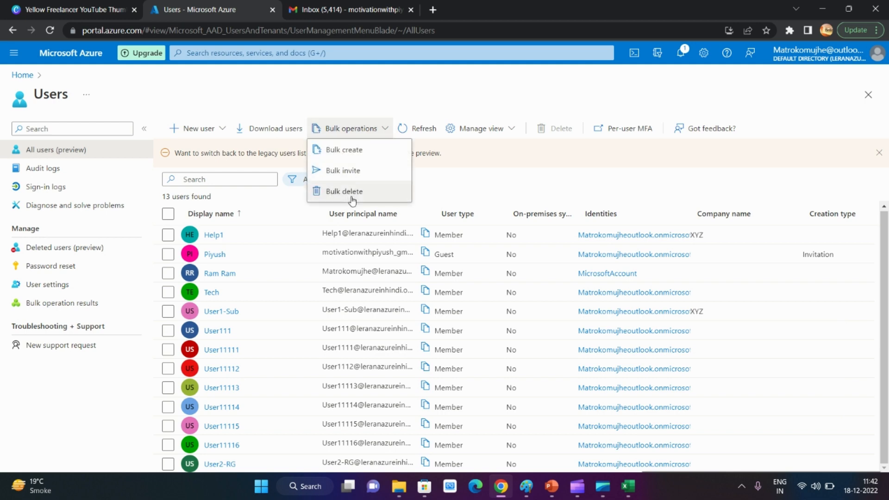
click(351, 192)
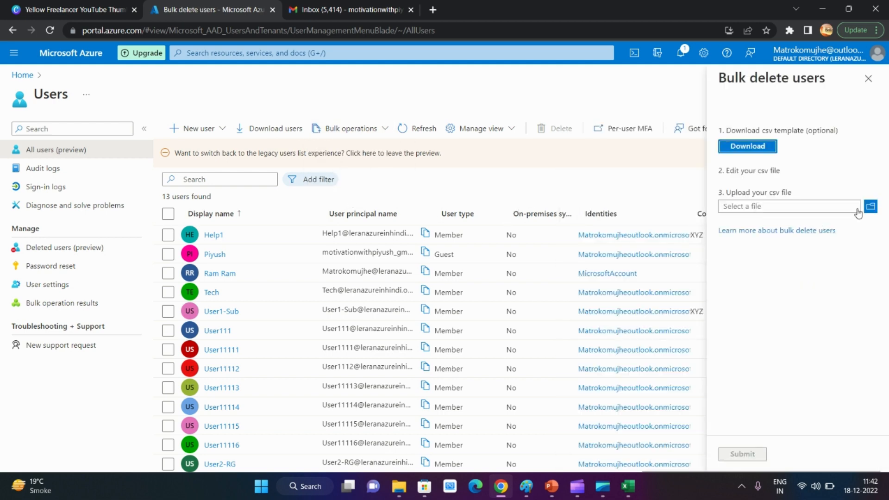
click(858, 209)
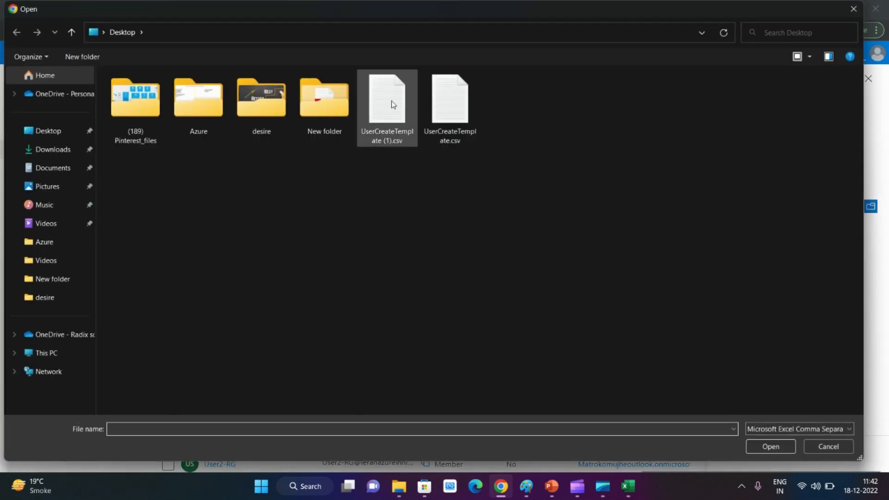
double_click(392, 103)
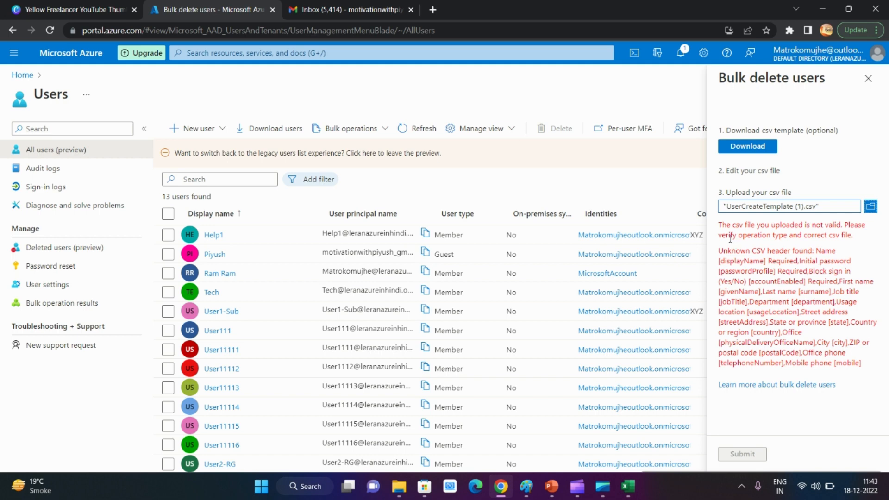
drag(730, 238, 861, 243)
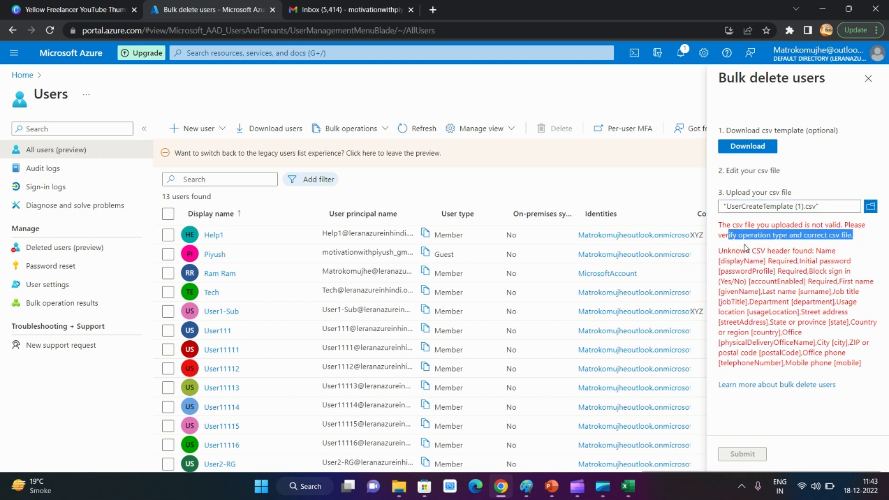
drag(728, 250, 852, 255)
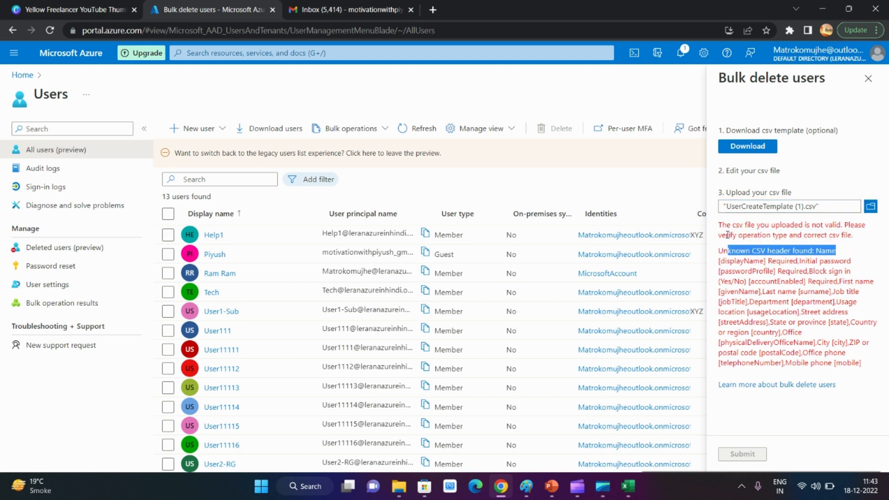
click(867, 79)
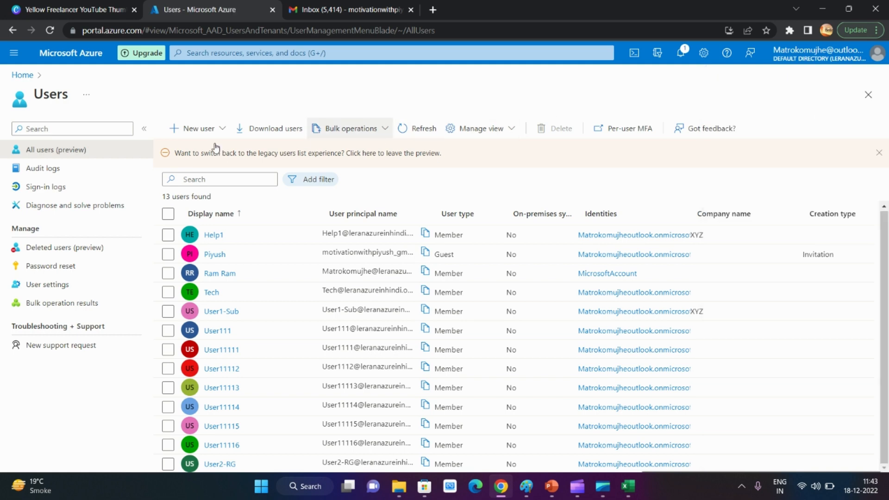
Refresh the user list and look at its options for managing the view
click(411, 127)
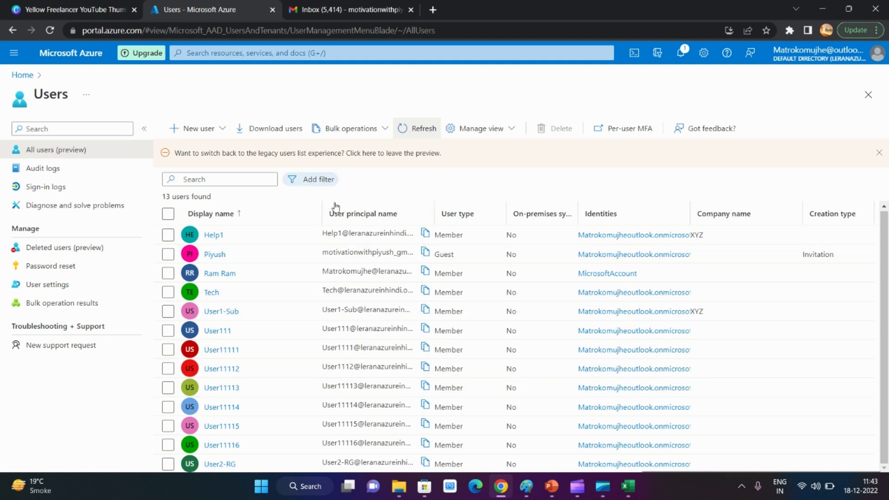
click(481, 128)
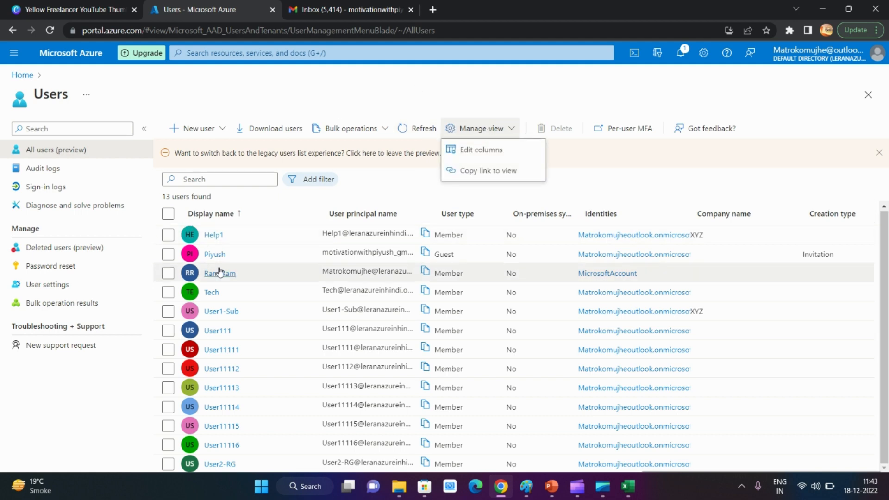
scroll(208, 268, up, 1)
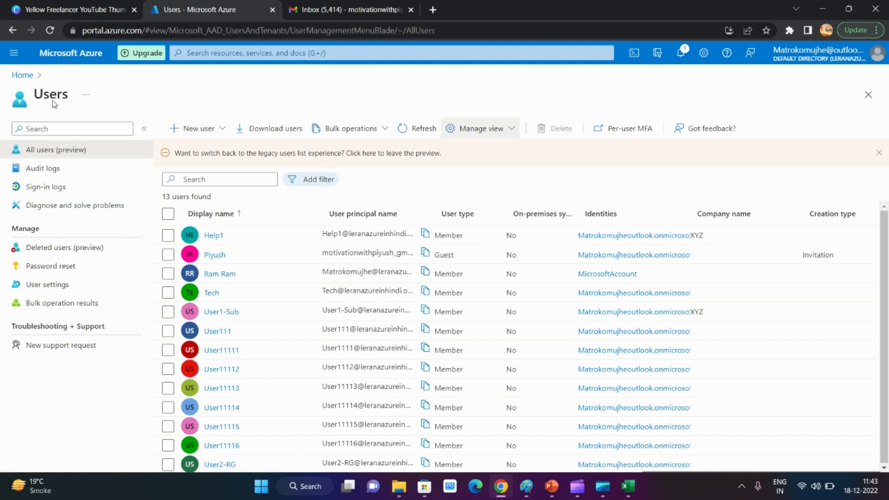
Open the users' audit logs and examine the recorded add, update and invite activities
click(57, 173)
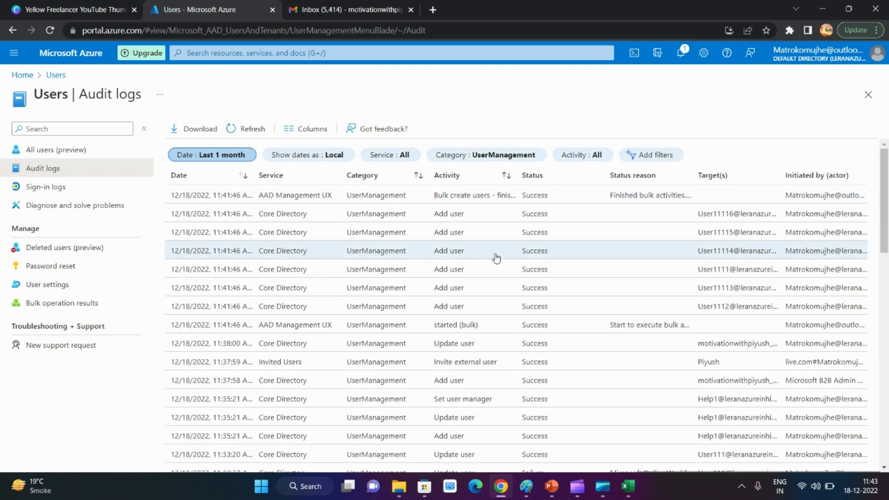
drag(471, 218, 435, 241)
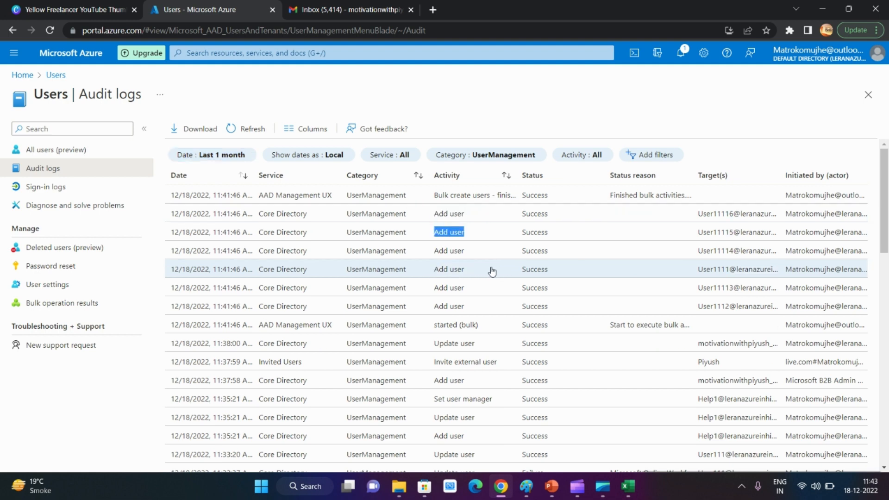
drag(490, 270, 441, 269)
drag(489, 341, 424, 352)
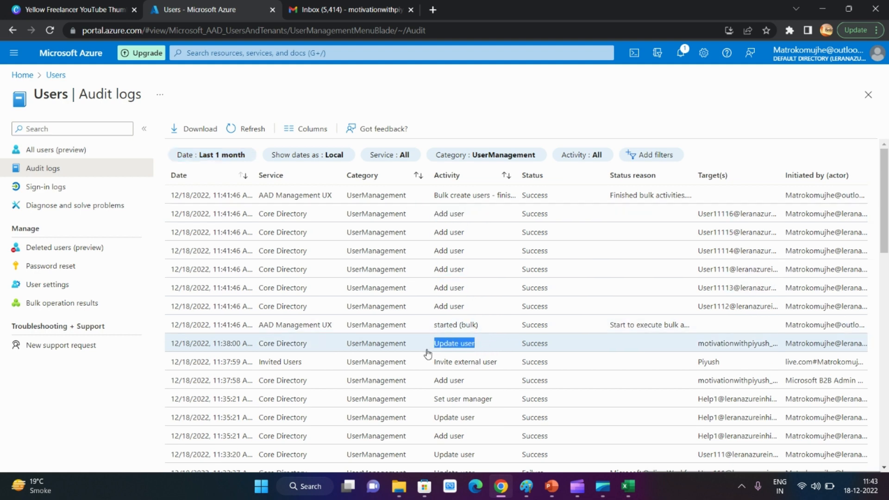
scroll(468, 379, down, 5)
scroll(436, 278, down, 6)
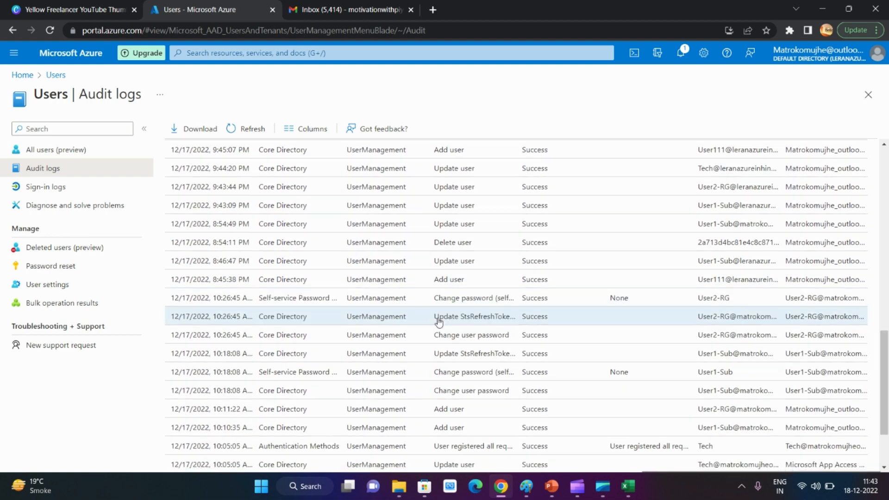
scroll(435, 375, up, 12)
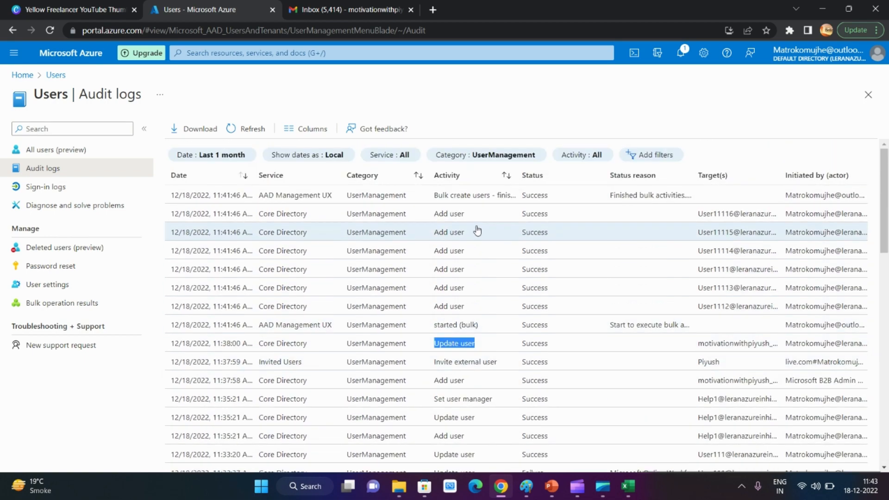
drag(472, 235, 433, 236)
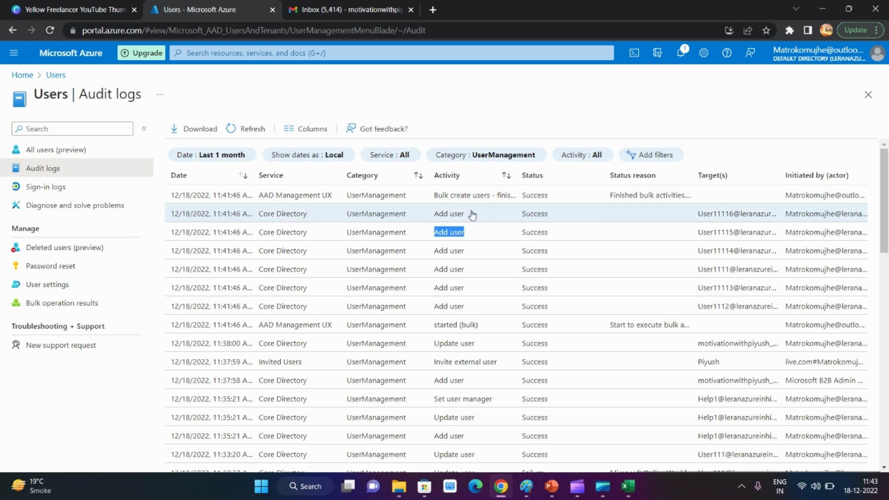
drag(472, 213, 441, 218)
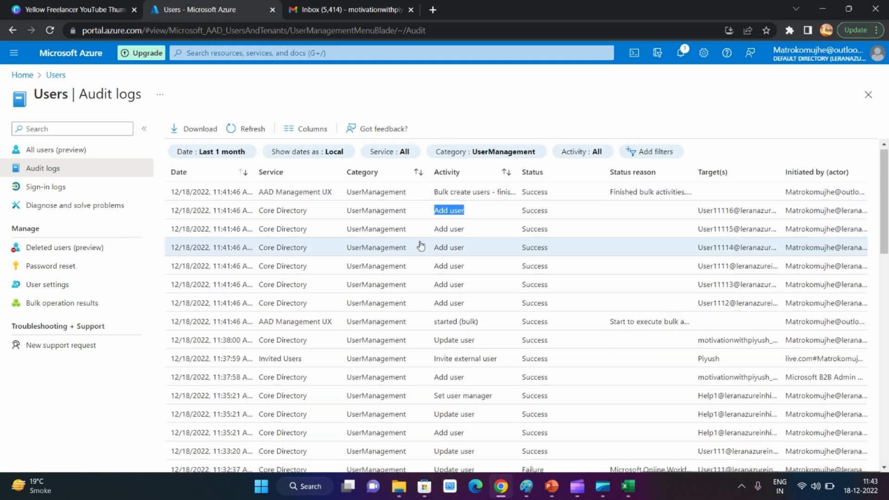
scroll(419, 298, down, 3)
Open the sign-in logs, view the non-interactive and interactive sign-ins, and examine the interactive entries' application, status, location and authentication requirement
click(62, 189)
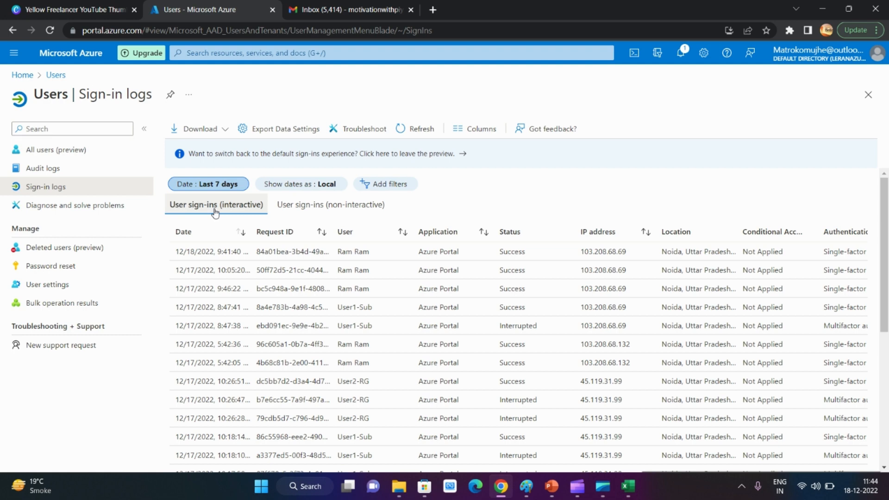
click(373, 212)
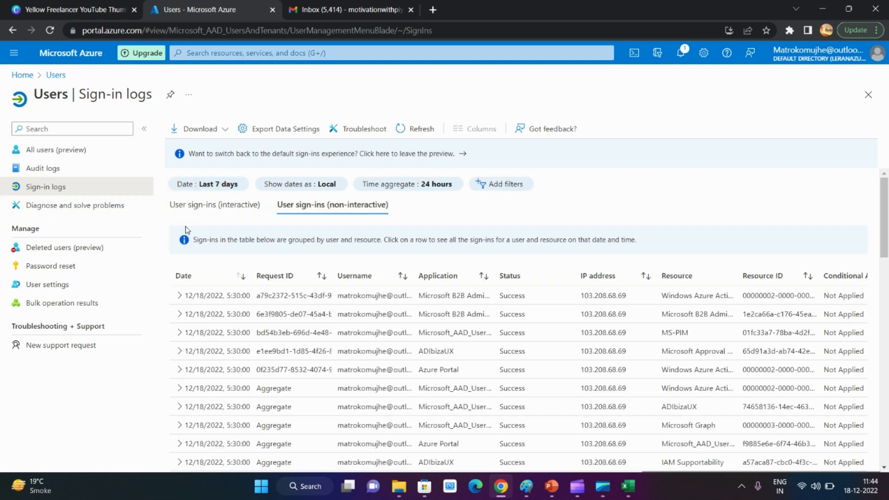
click(244, 215)
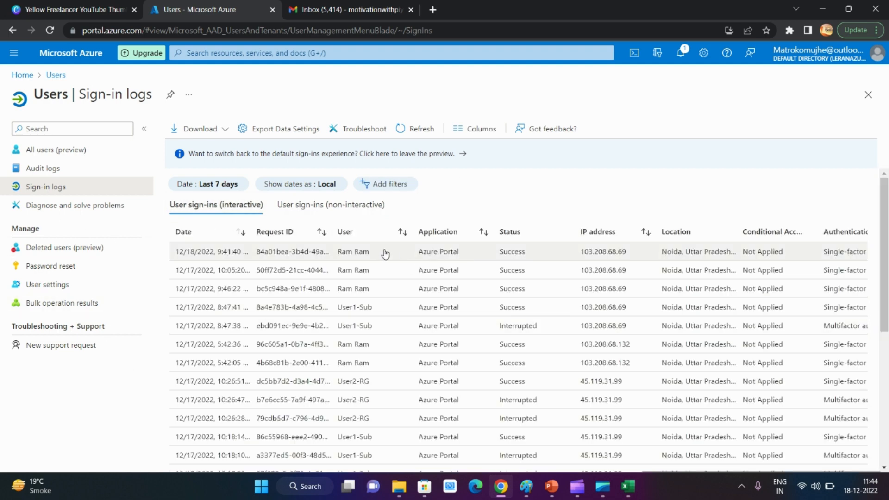
drag(422, 256, 575, 253)
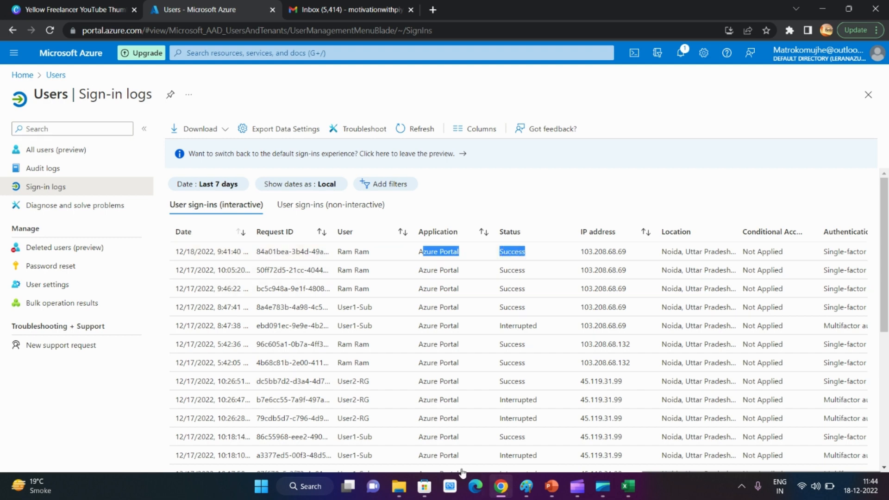
drag(426, 271, 529, 277)
scroll(456, 316, down, 1)
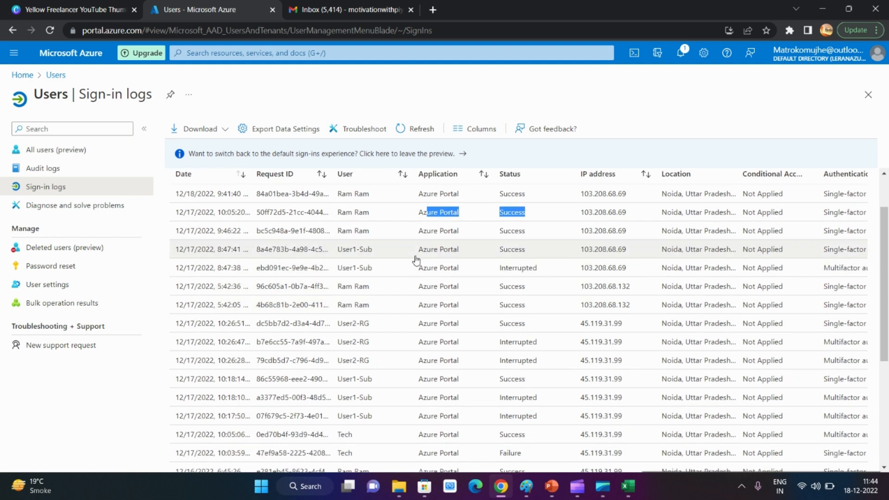
drag(417, 269, 766, 275)
drag(860, 272, 864, 274)
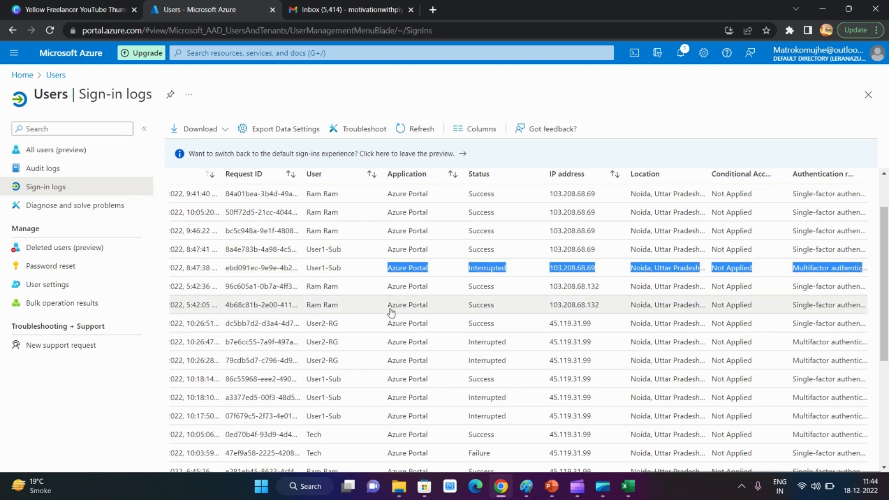
Compare the single-factor and multifactor authentication requirements of the interactive sign-ins, and open the non-interactive sign-ins
scroll(391, 315, down, 4)
scroll(477, 333, up, 6)
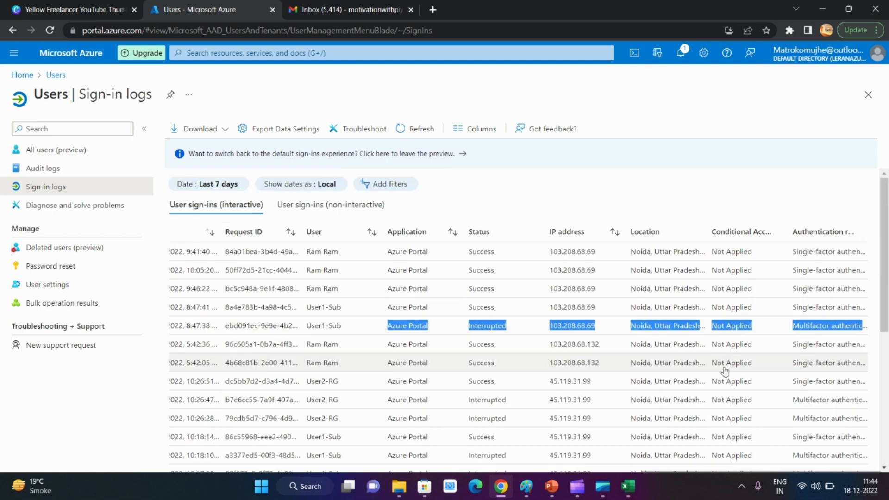
click(806, 302)
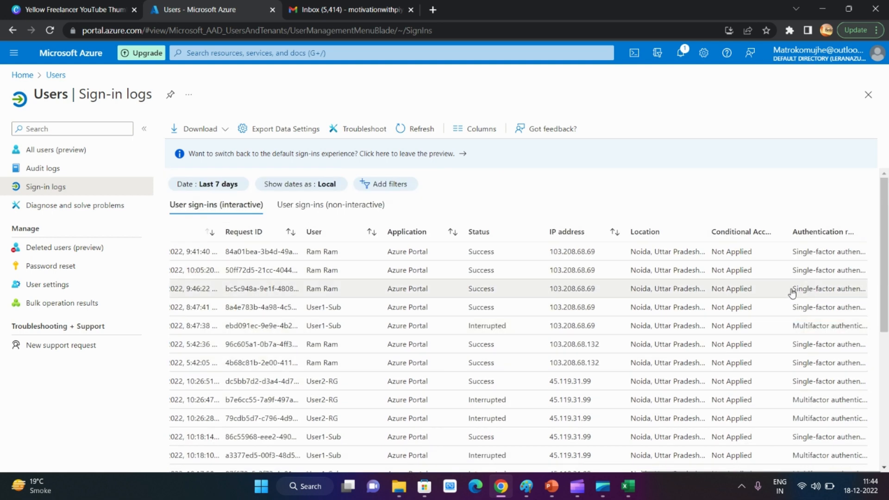
drag(792, 288, 860, 295)
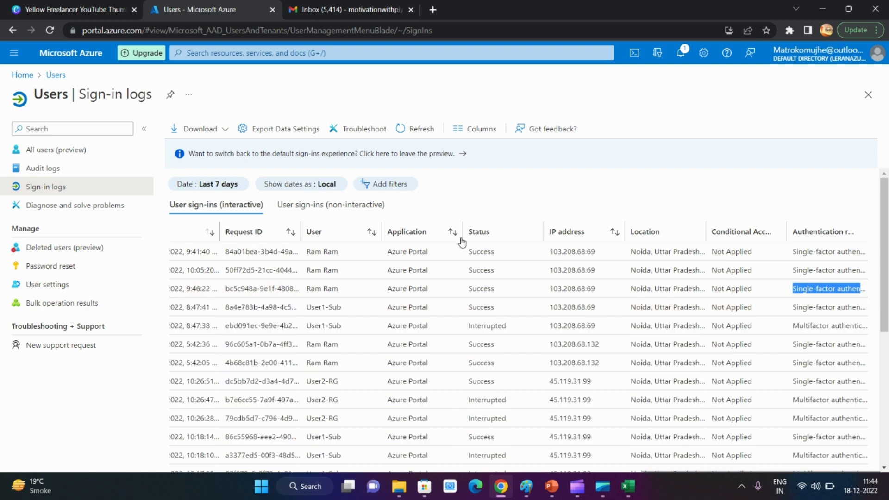
drag(792, 326, 863, 329)
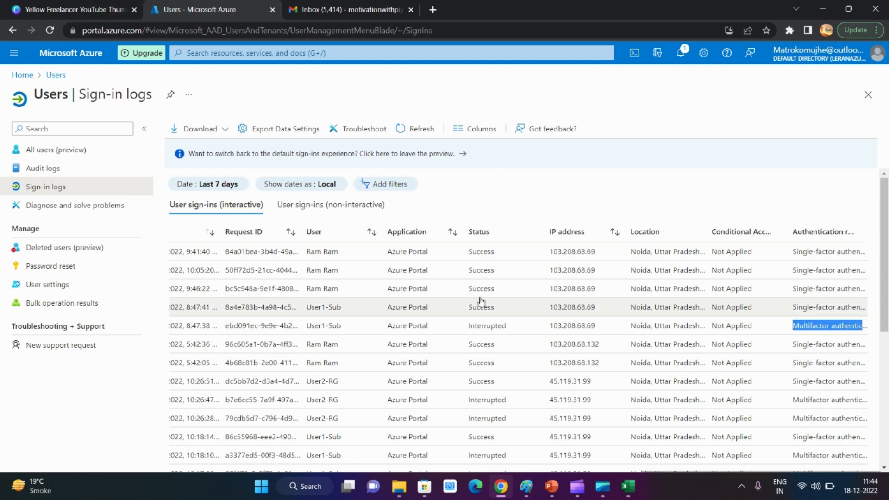
click(334, 205)
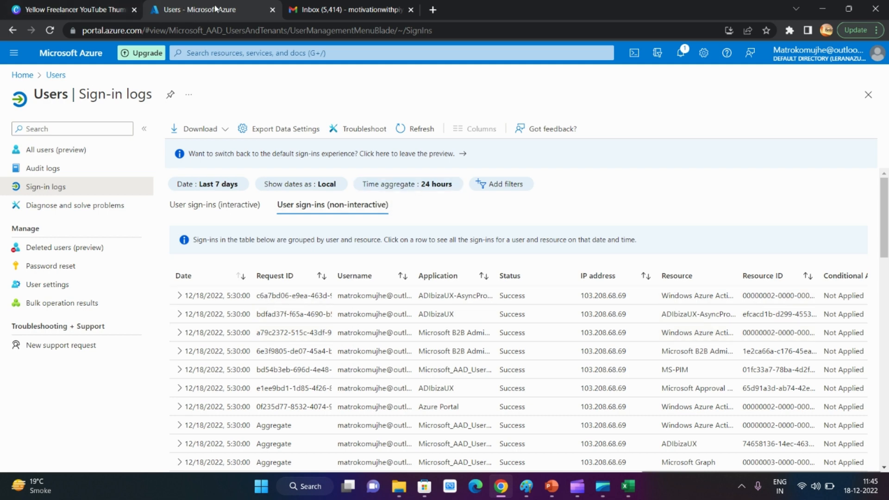
Open portal.azure.com in a new browser tab with the signed-in onmicrosoft.com account, acknowledge the limited access, and skip the welcome tour
click(433, 9)
click(370, 28)
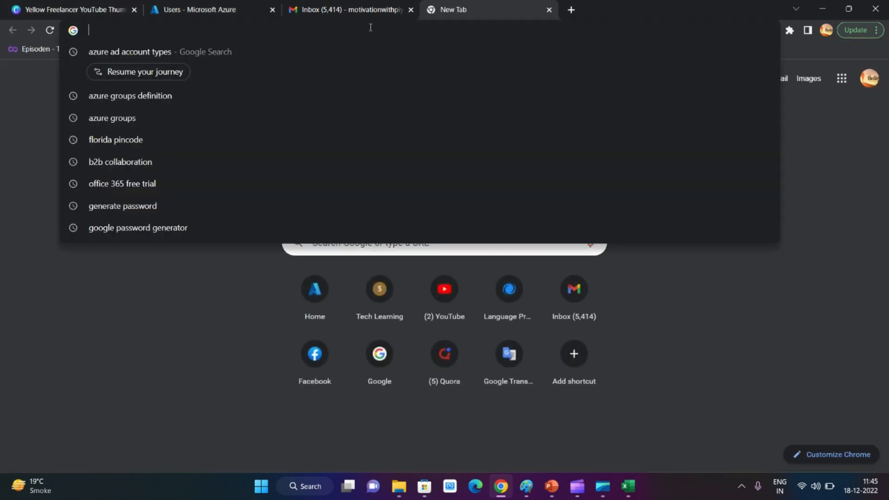
text(portal.azure.com)
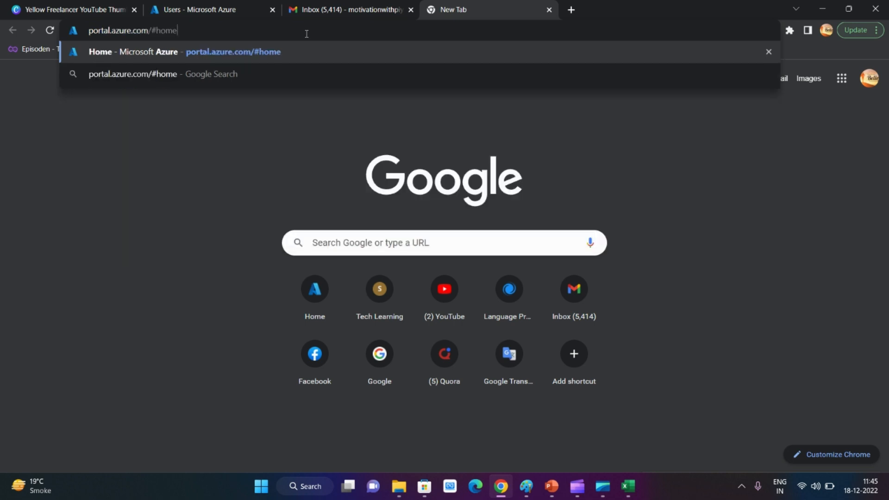
key(Return)
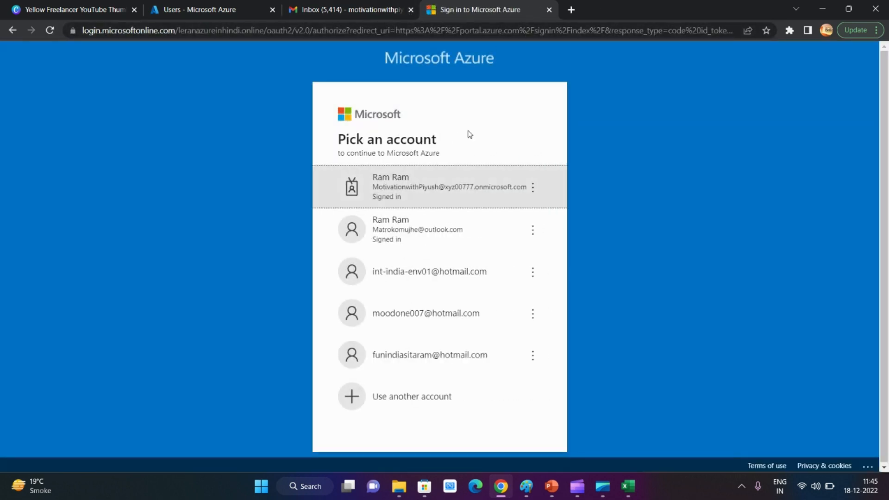
click(419, 192)
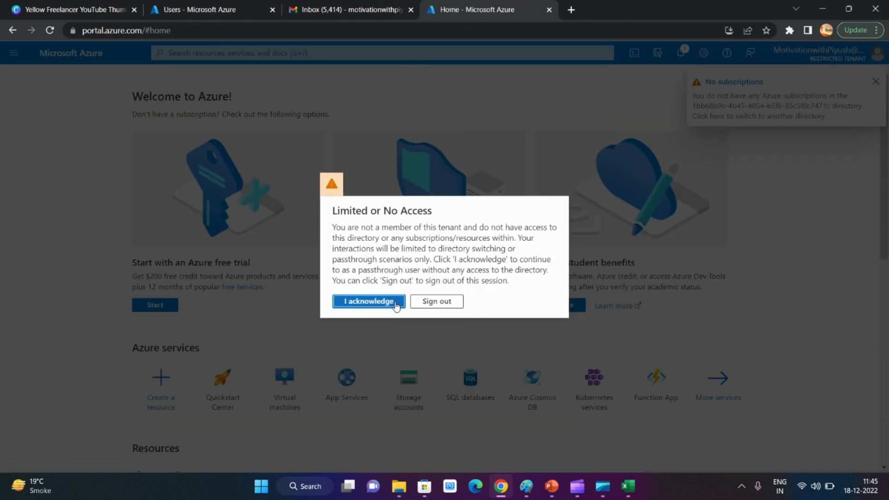
click(395, 303)
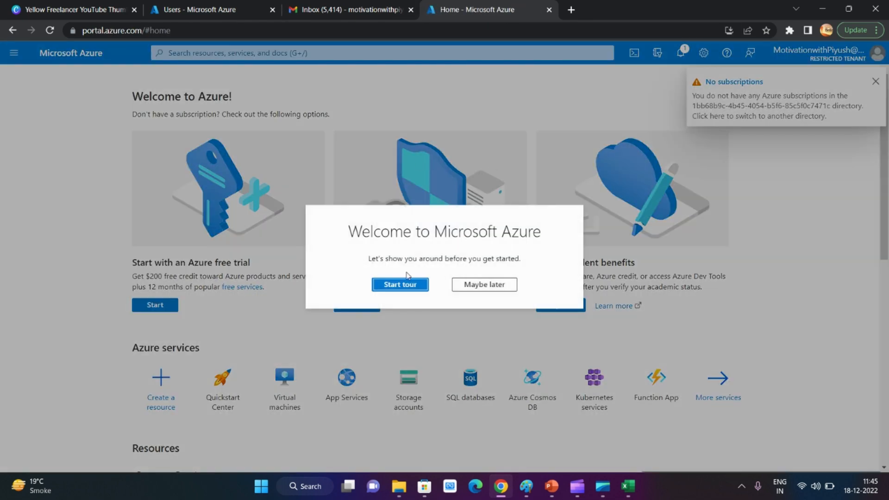
click(502, 283)
click(876, 82)
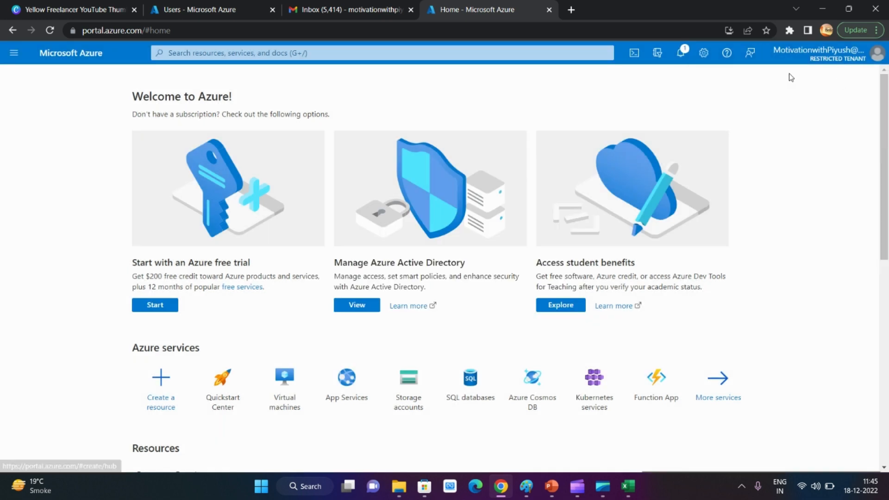
Switch the new portal session to the signed-in Outlook account and dismiss the remaining-credit notification
click(817, 55)
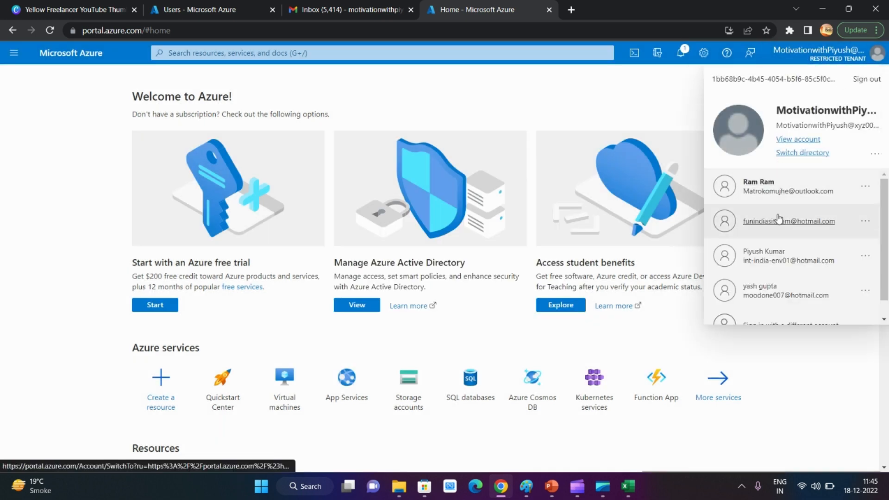
click(781, 192)
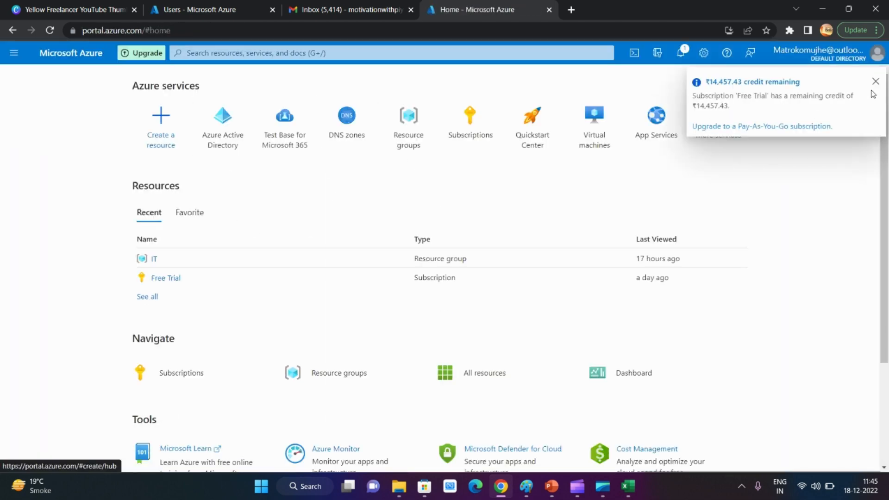
click(874, 83)
Refresh the non-interactive sign-in logs, view the interactive sign-ins, and return to the portal home page in the other browser tab
click(206, 6)
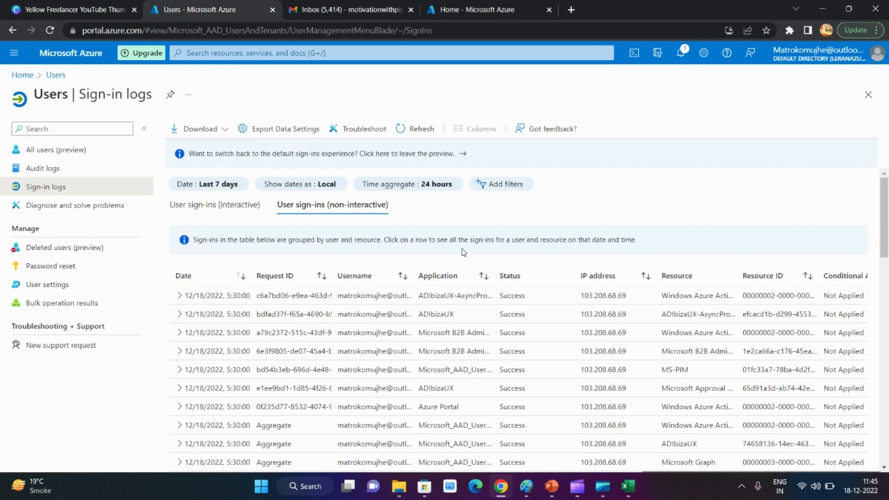
click(404, 134)
click(488, 8)
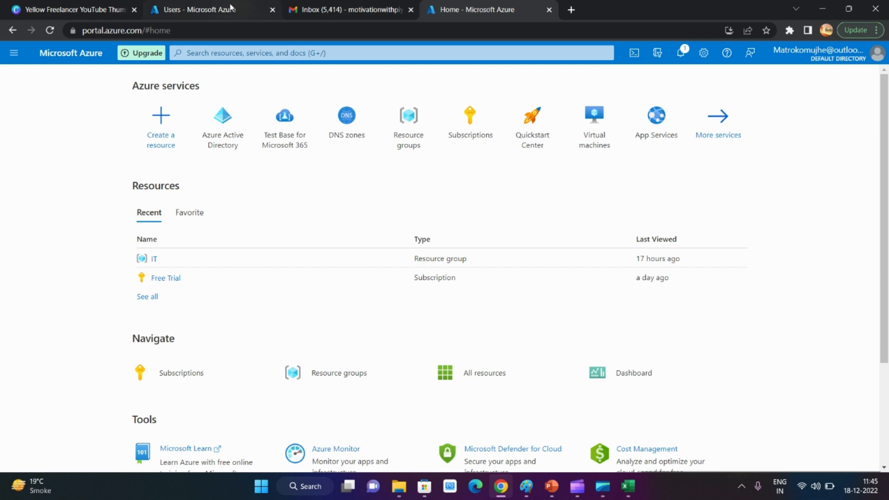
click(231, 8)
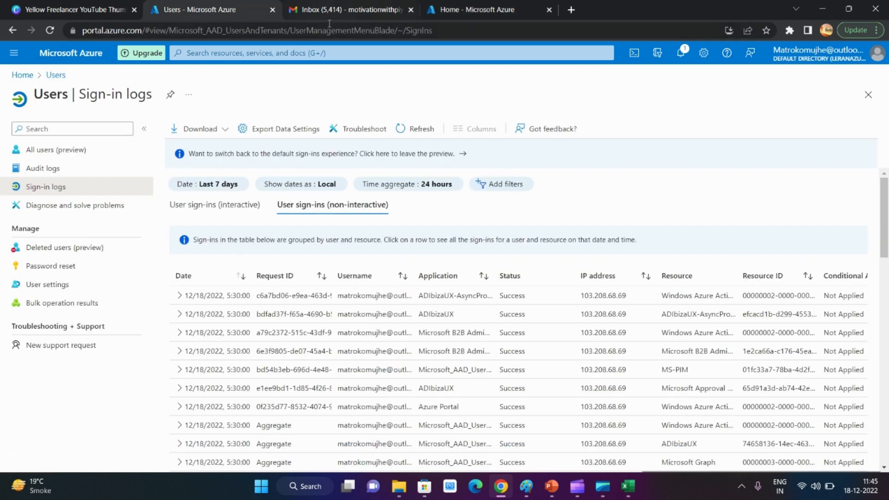
click(220, 208)
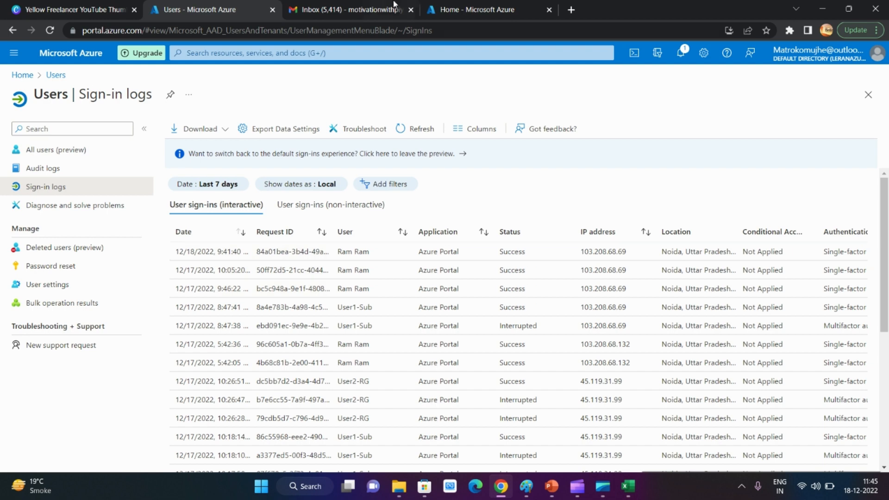
click(463, 10)
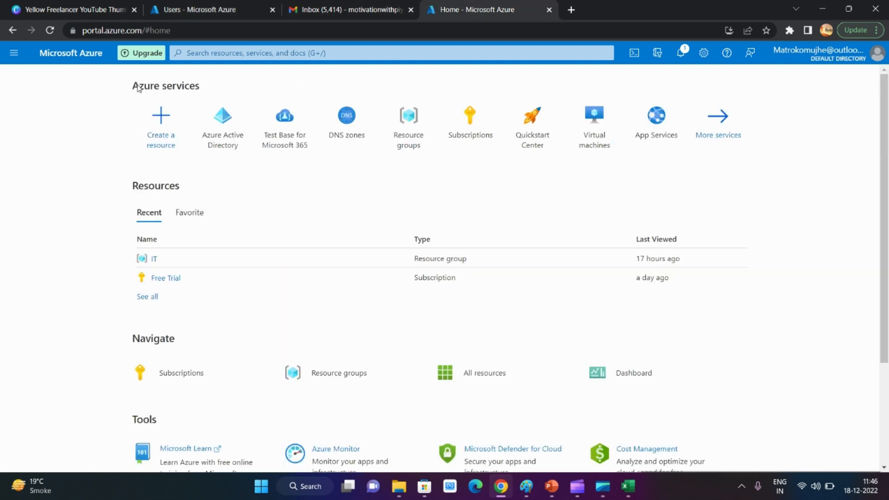
Reload the users' sign-in logs page, view the non-interactive sign-ins, and dismiss the credit notification and recommendation survey
click(200, 5)
click(50, 30)
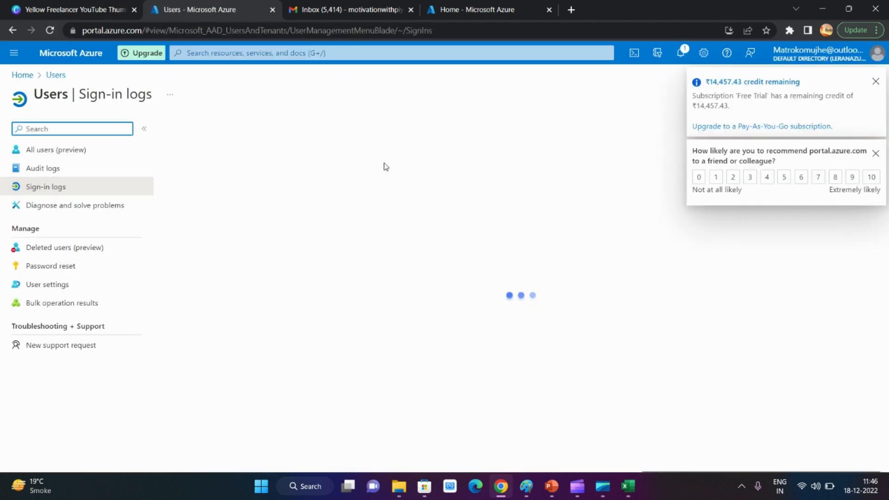
click(875, 84)
click(324, 208)
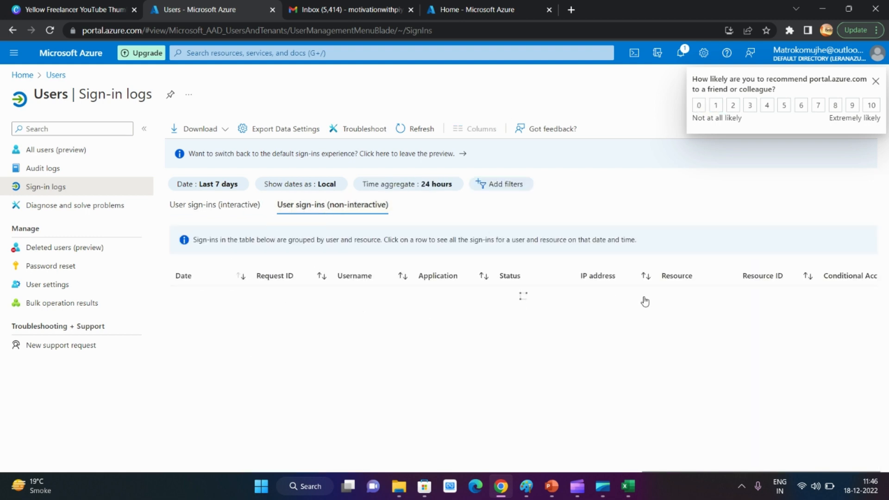
click(875, 82)
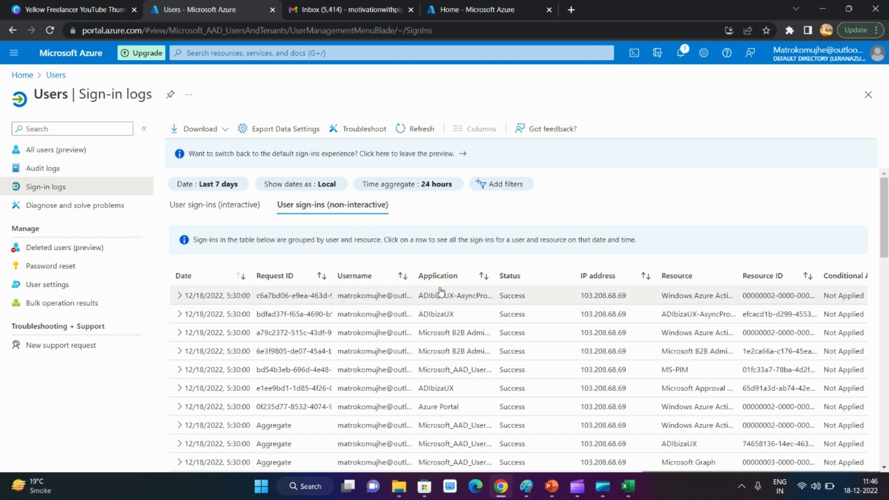
View the password reset properties and its Diagnose and solve problems page, and go back to the Users page
click(65, 267)
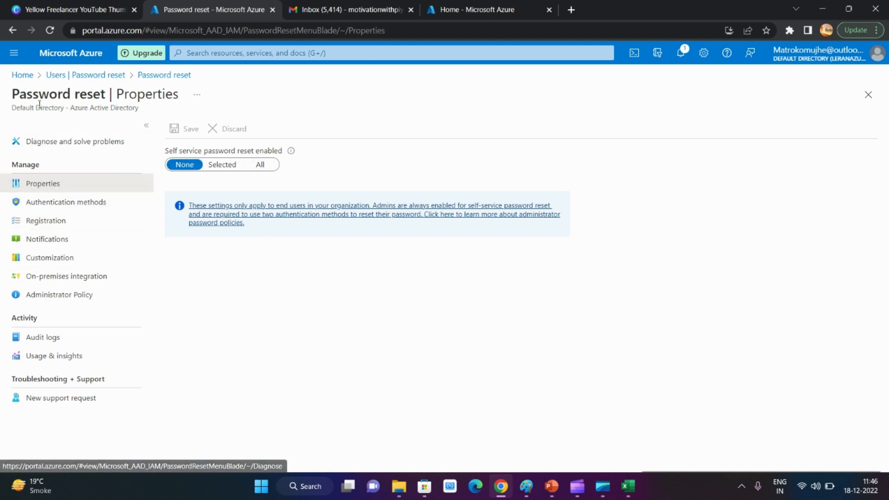
click(167, 77)
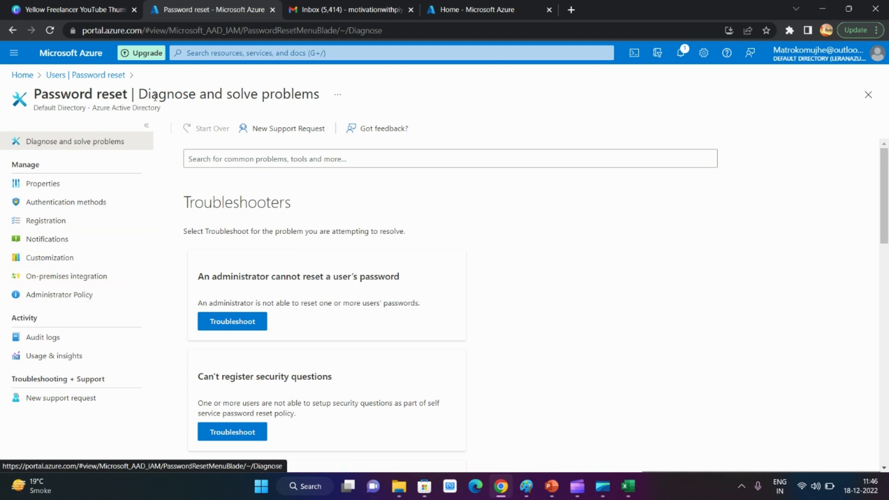
click(88, 76)
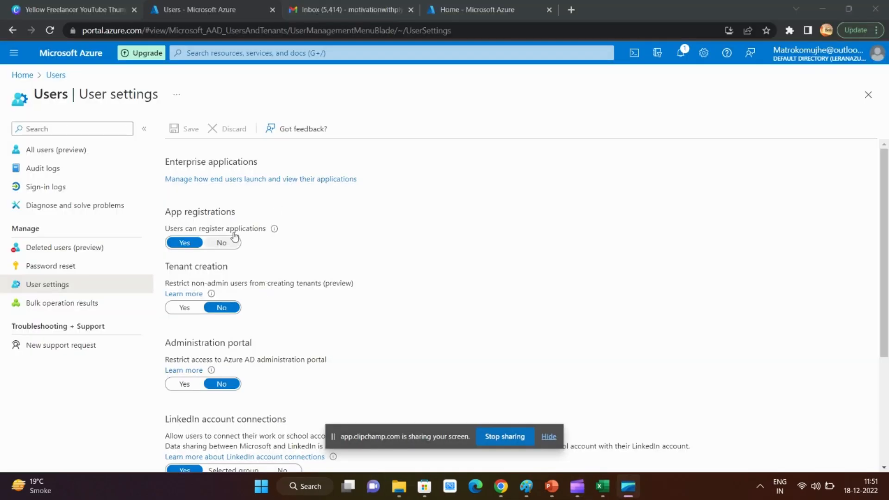
Look over the user settings and examine the App registrations option that lets users register applications
scroll(367, 213, down, 2)
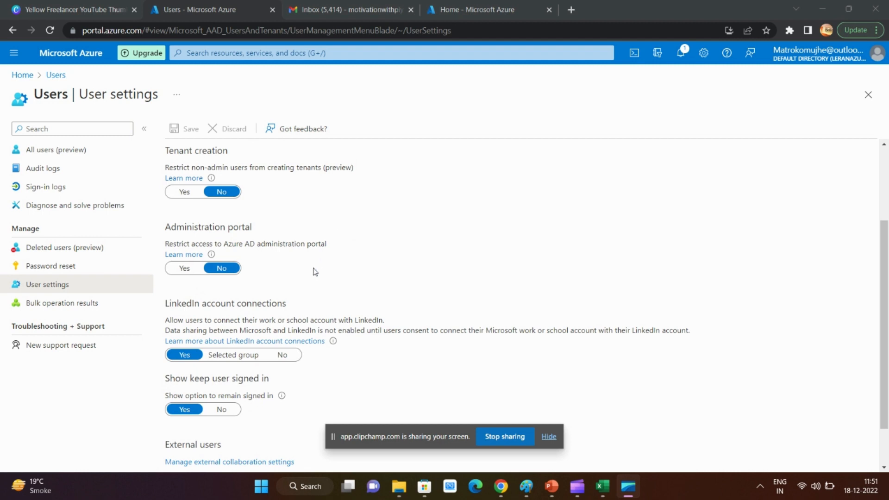
scroll(315, 272, up, 2)
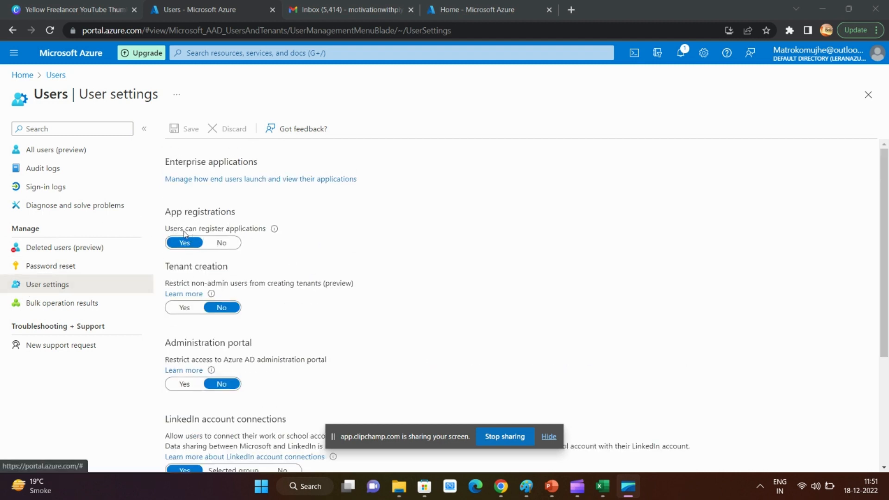
drag(173, 214, 226, 212)
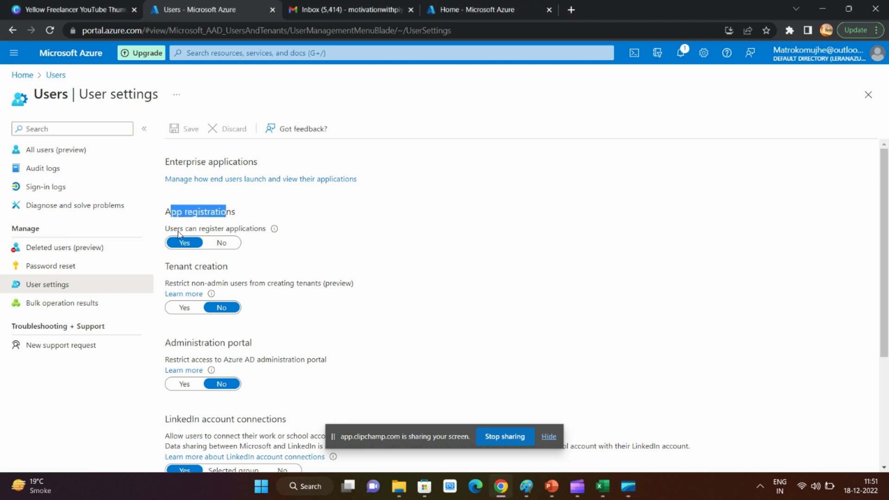
drag(171, 233, 261, 234)
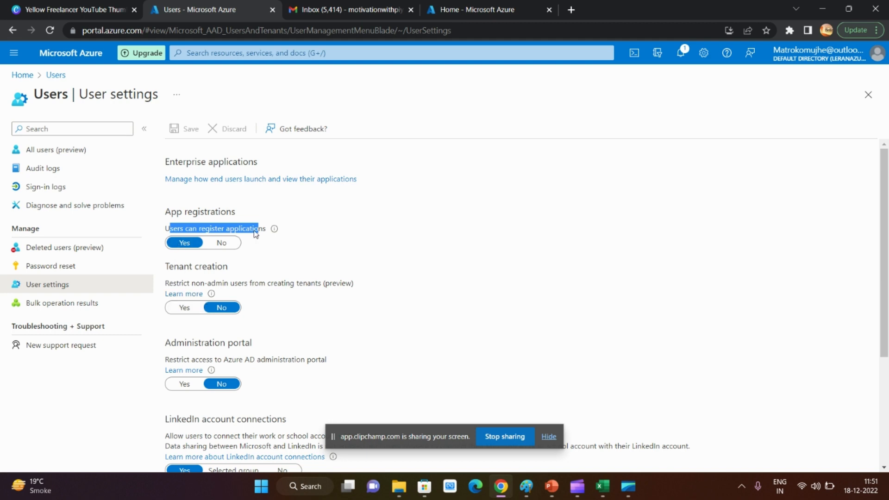
drag(237, 214, 172, 213)
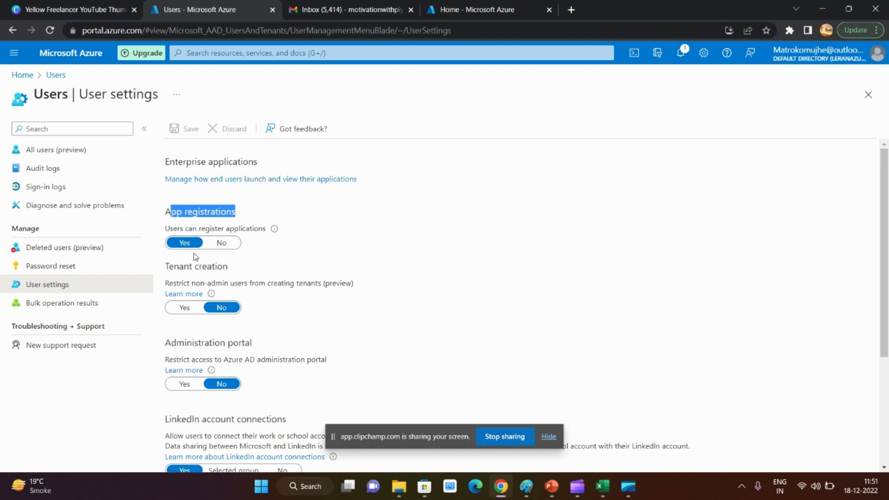
Examine the user settings that restrict non-admin users from creating tenants and restrict access to the Azure AD administration portal
scroll(203, 259, down, 1)
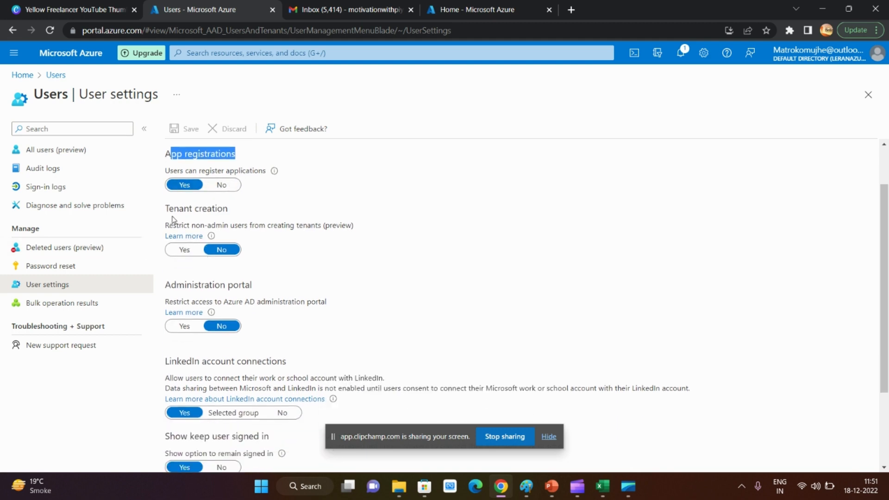
drag(170, 211, 224, 210)
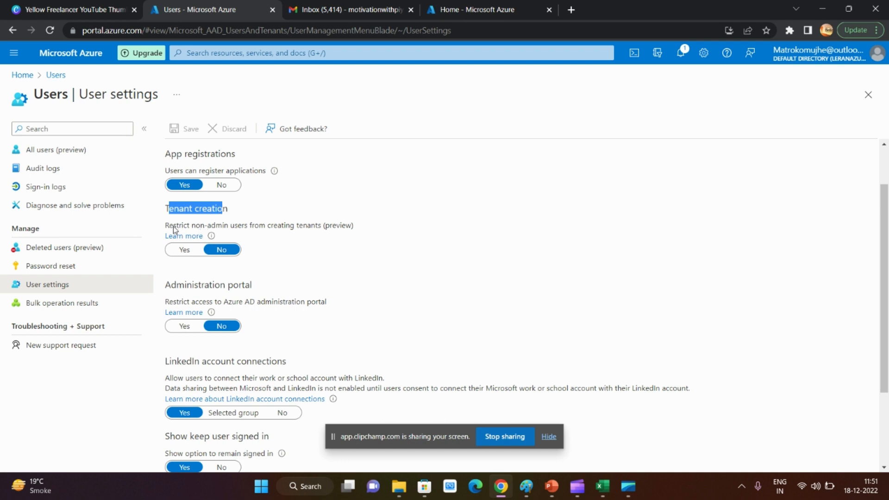
drag(173, 227, 346, 224)
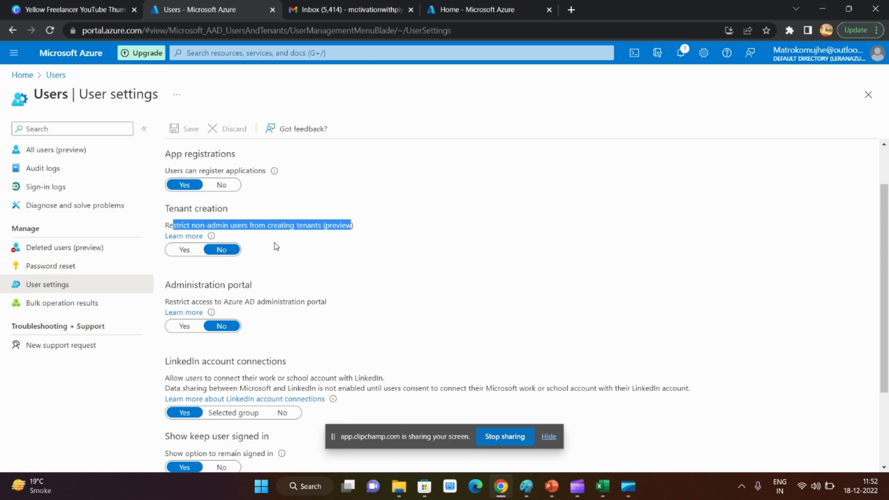
scroll(277, 246, down, 1)
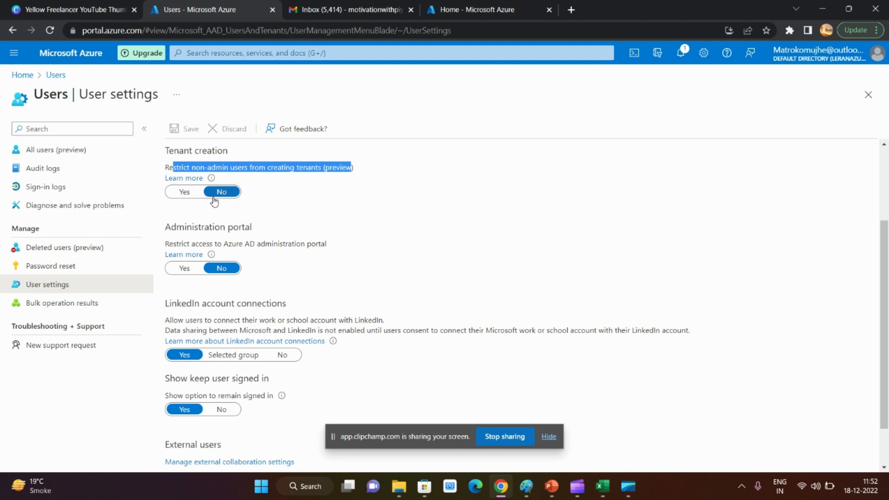
drag(166, 227, 243, 228)
drag(169, 245, 308, 247)
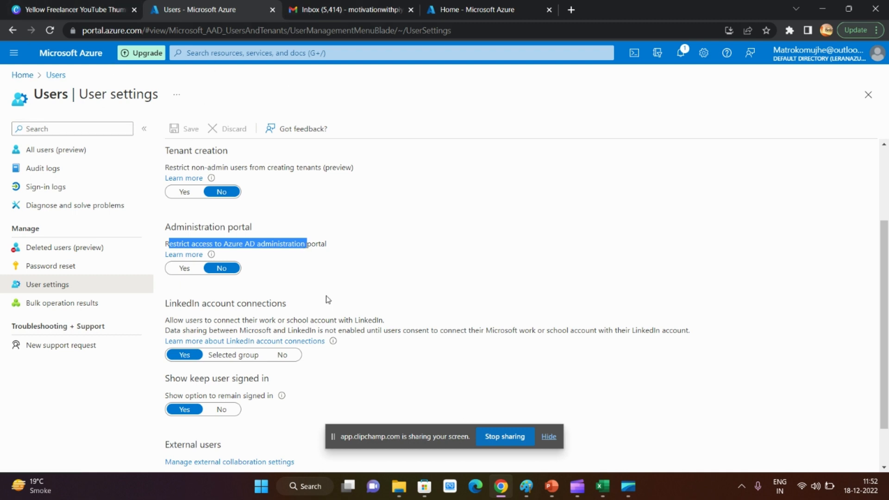
click(385, 244)
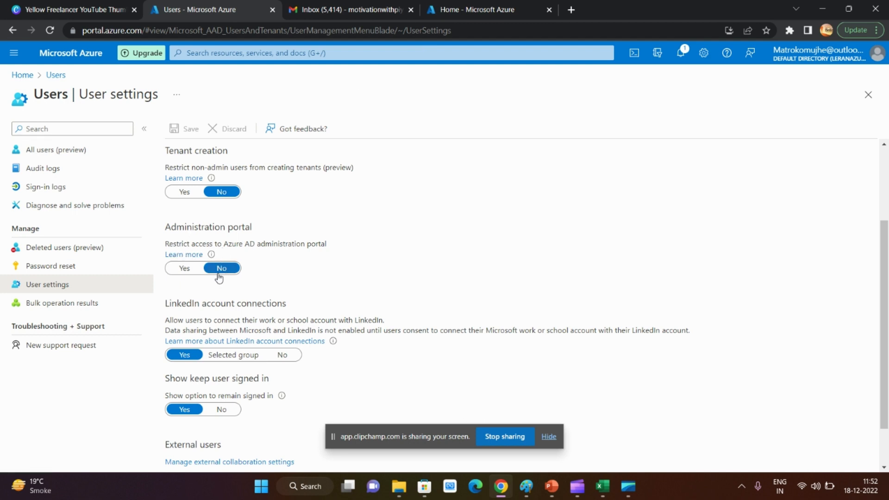
Switch the administration portal restriction to Yes and back to No, and examine the LinkedIn account connections and Show keep user signed in settings
click(184, 269)
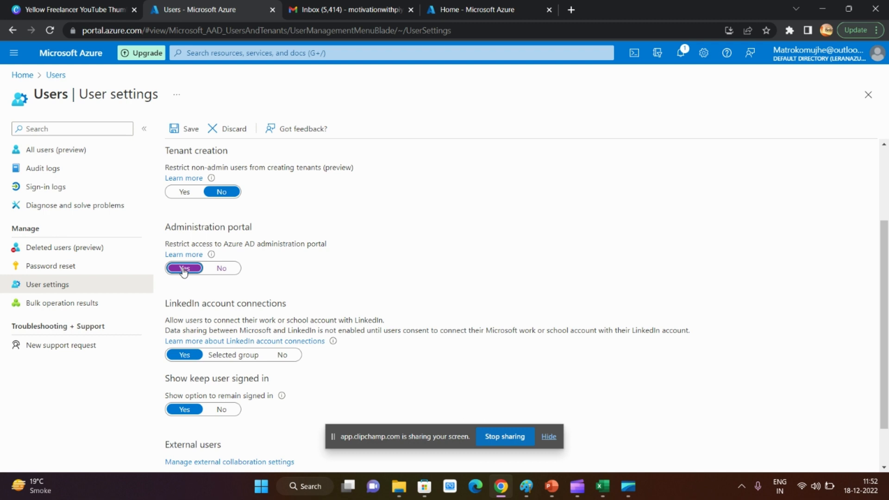
click(221, 272)
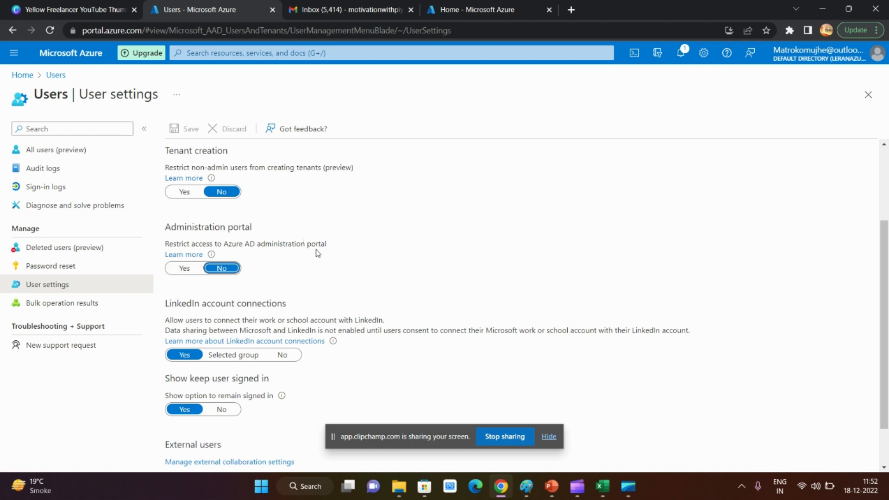
scroll(317, 253, down, 1)
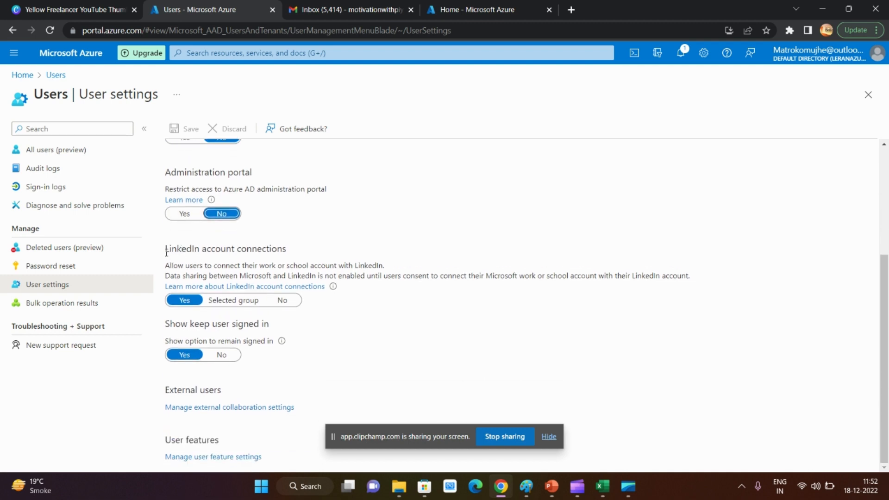
drag(166, 252, 283, 250)
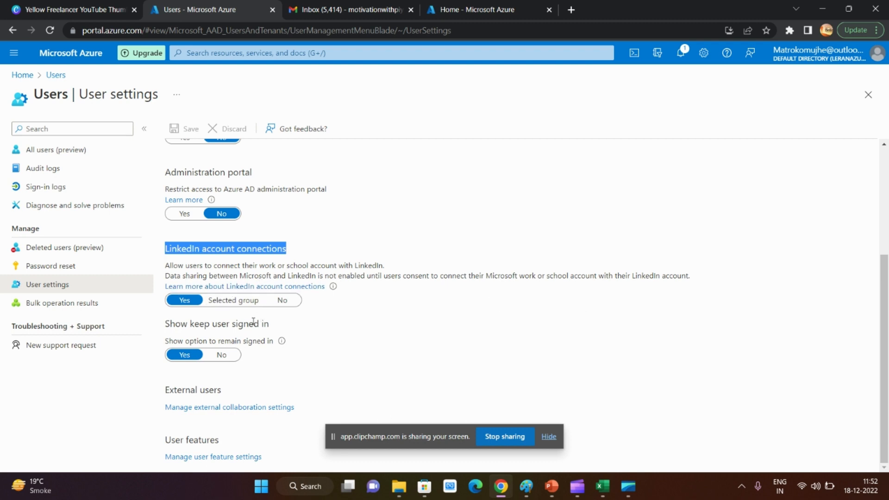
drag(170, 326, 271, 330)
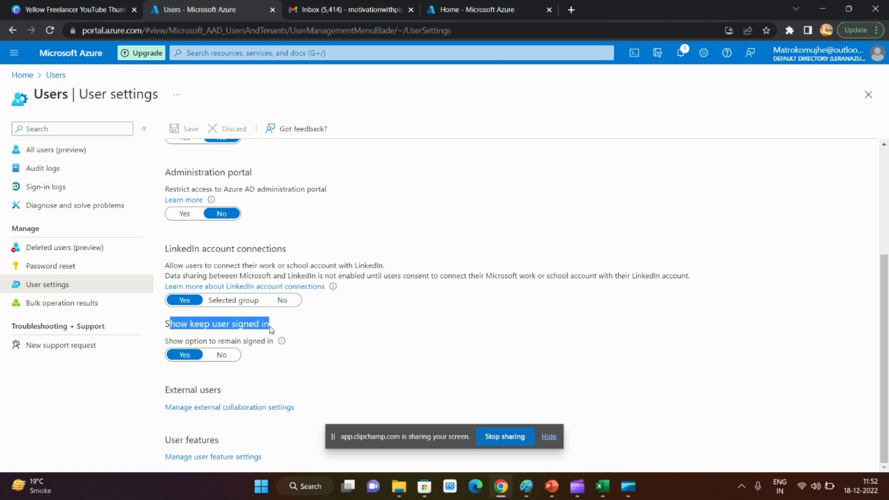
click(312, 330)
drag(178, 325, 275, 330)
click(286, 343)
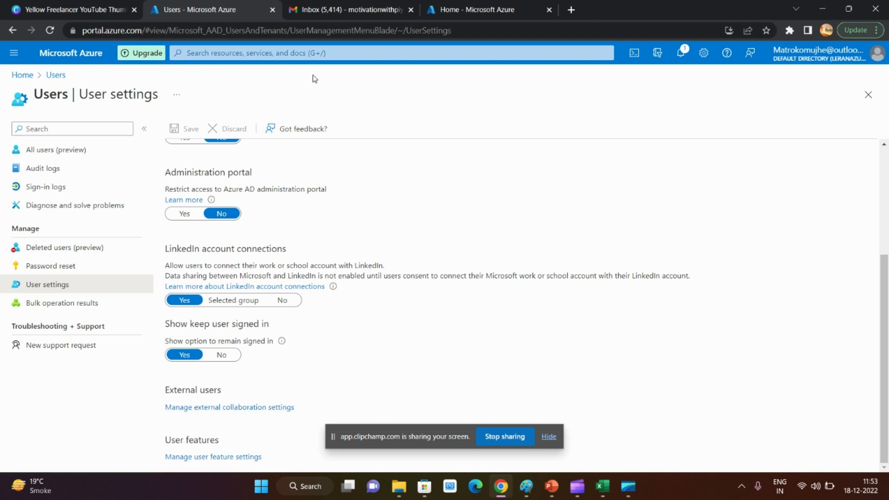
Switch to Gmail, open the Default Directory invitation e-mail and accept the invitation
click(350, 10)
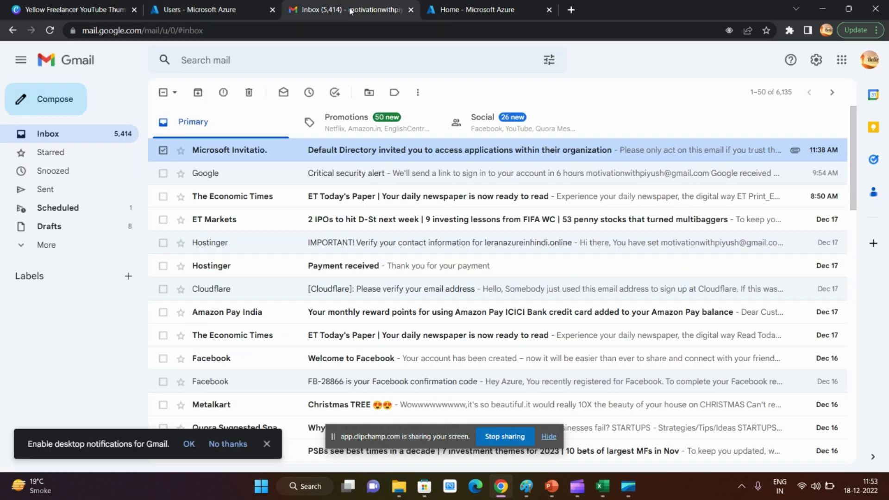
click(393, 158)
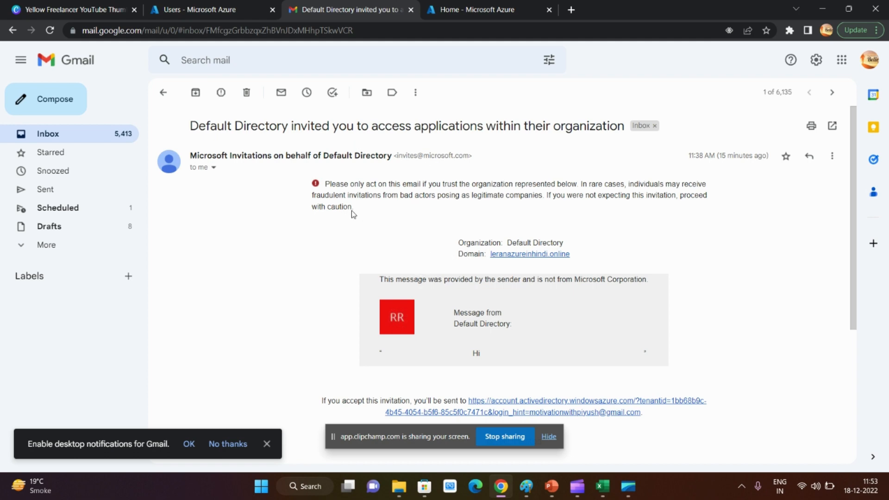
scroll(418, 317, down, 3)
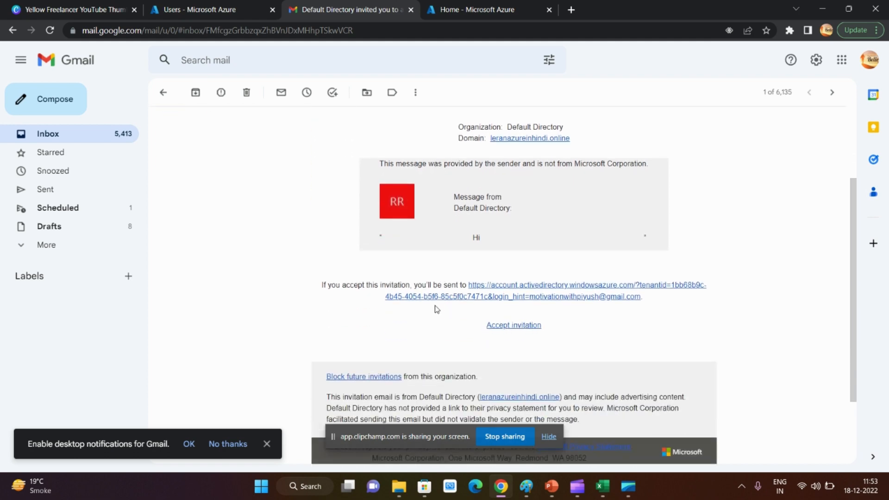
scroll(436, 309, up, 3)
scroll(451, 360, down, 2)
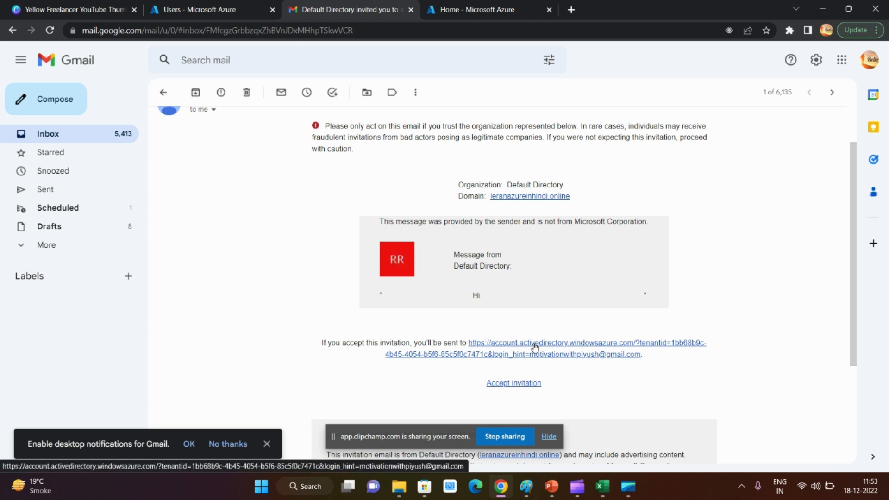
click(514, 384)
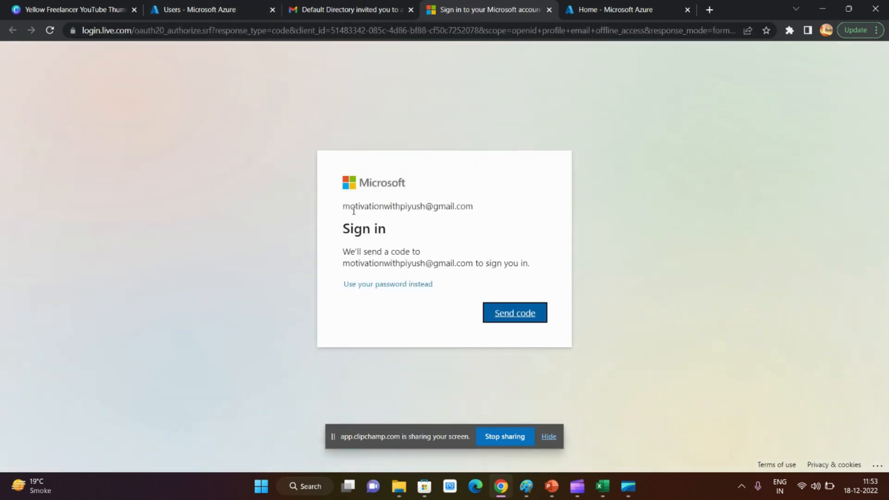
Request an e-mailed sign-in code for the invited guest's Microsoft account
drag(345, 219, 507, 218)
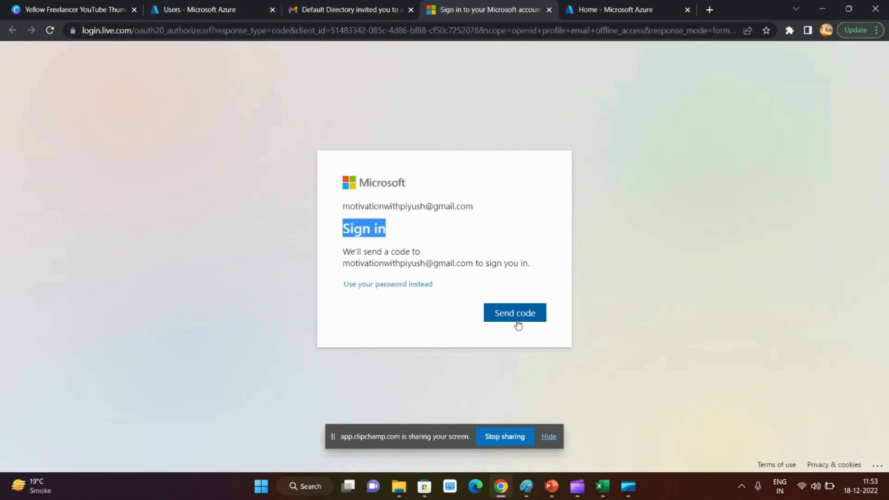
drag(372, 263, 478, 273)
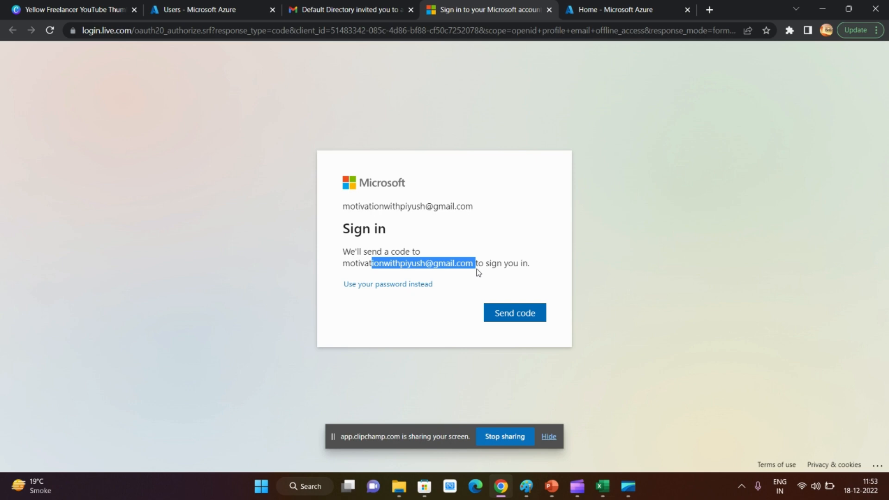
click(511, 320)
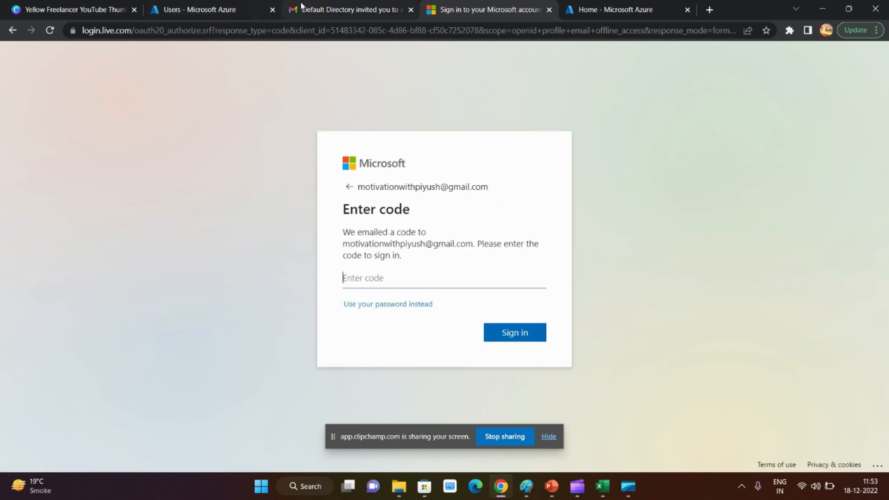
Return to the Gmail inbox, open the Microsoft single-use code e-mail and copy the verification code
click(316, 8)
scroll(223, 257, up, 3)
click(46, 134)
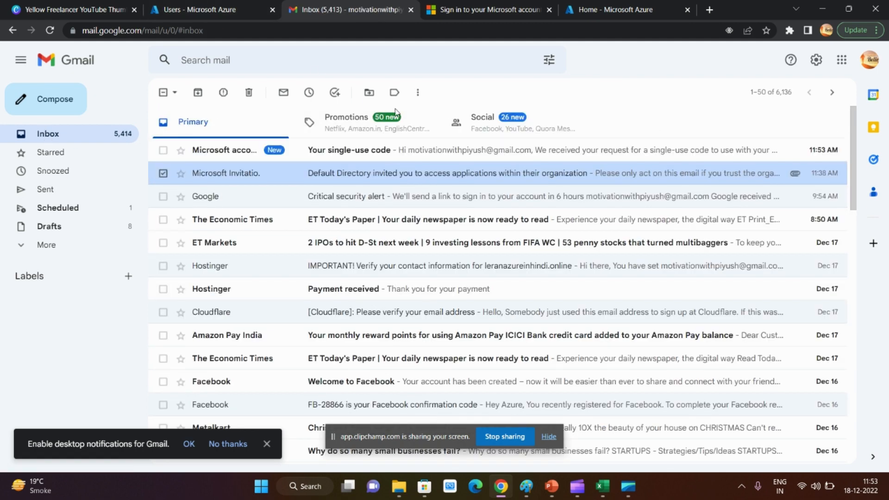
click(357, 159)
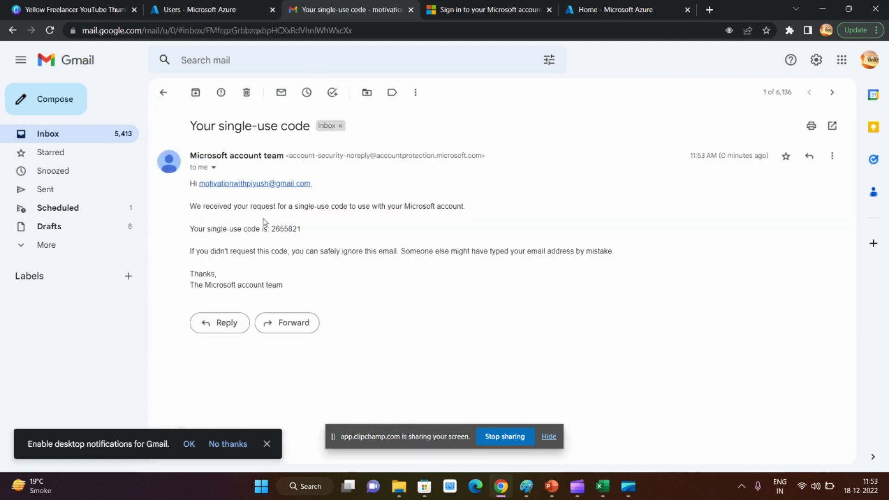
drag(305, 232, 279, 229)
Paste the verification code on the Microsoft sign-in page, sign in and decline to stay signed in
click(463, 9)
click(417, 272)
key(ctrl+v)
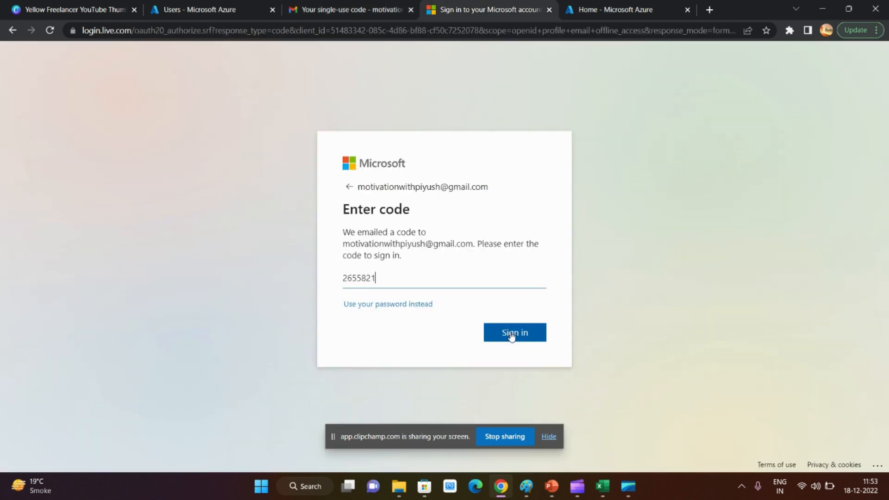
click(512, 334)
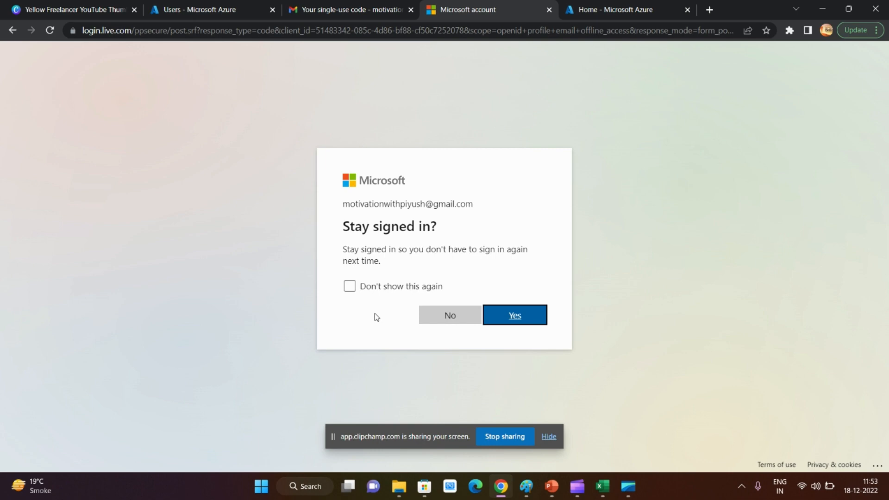
click(456, 315)
Go back to the Azure Users list and view the options for creating a new user or inviting an external user
click(199, 9)
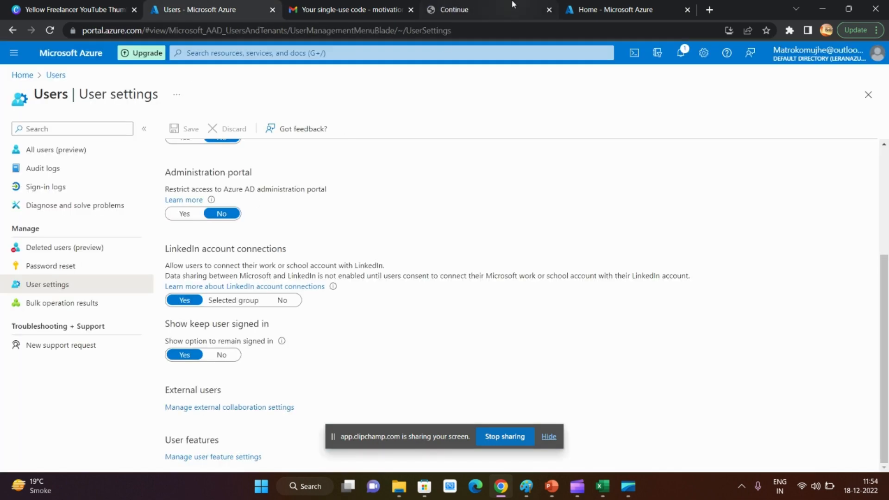
click(486, 9)
click(353, 9)
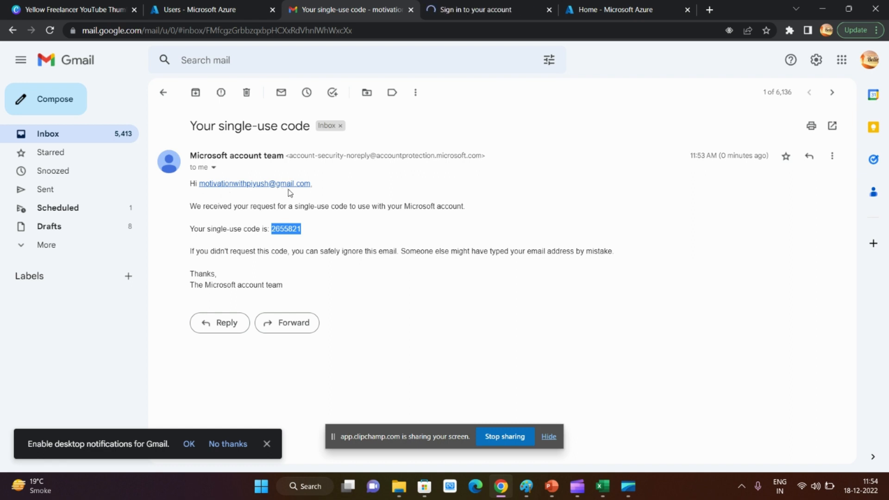
click(199, 9)
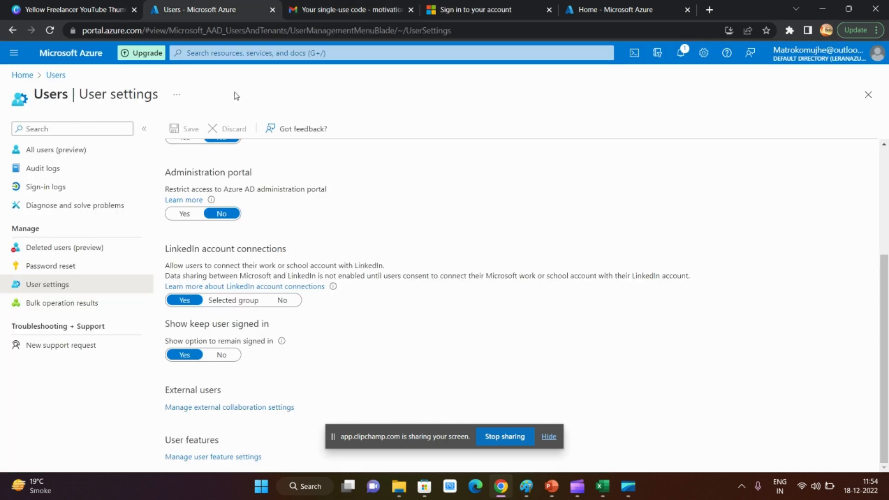
click(55, 76)
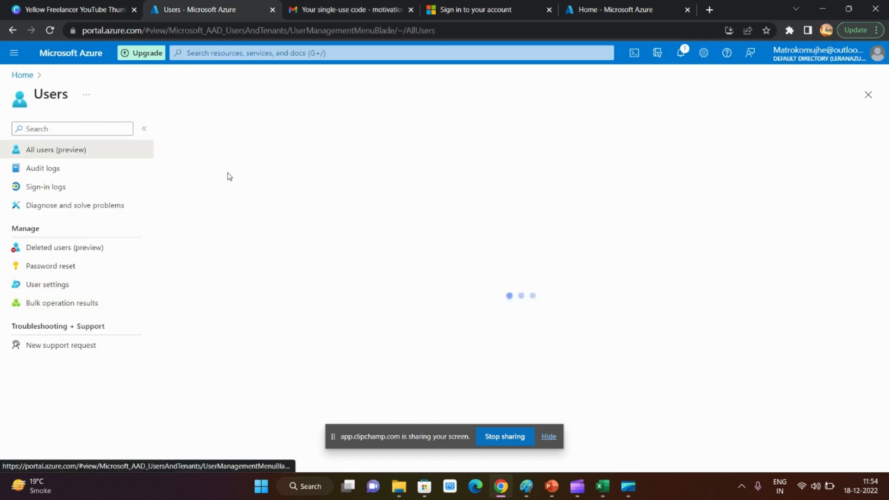
click(203, 128)
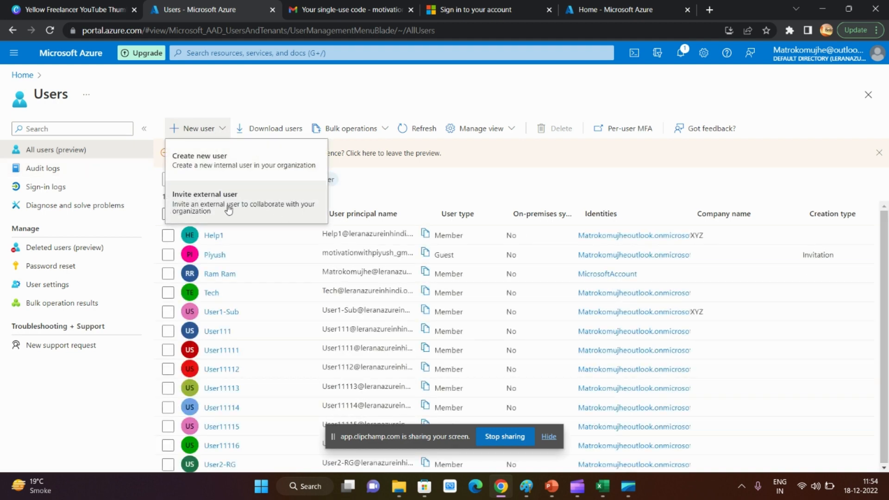
click(392, 12)
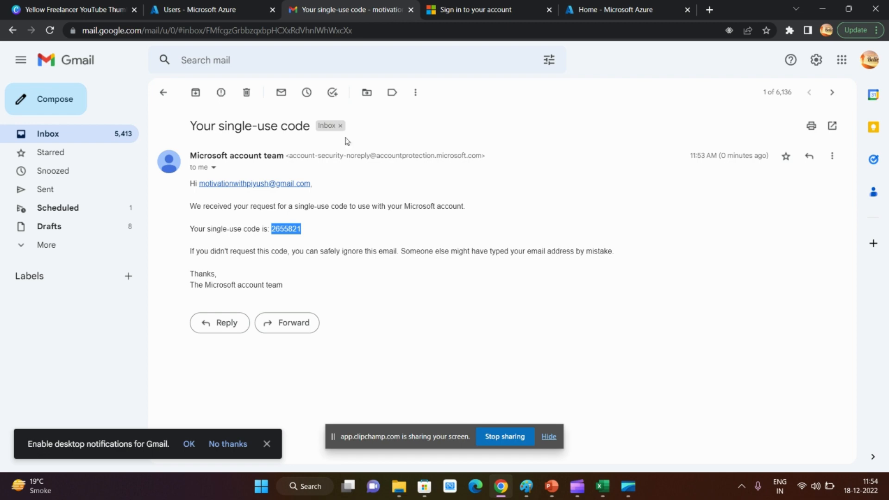
click(204, 6)
click(374, 3)
click(229, 12)
Accept the permissions requested by Default Directory for the guest account and check on the redemption progress
click(470, 5)
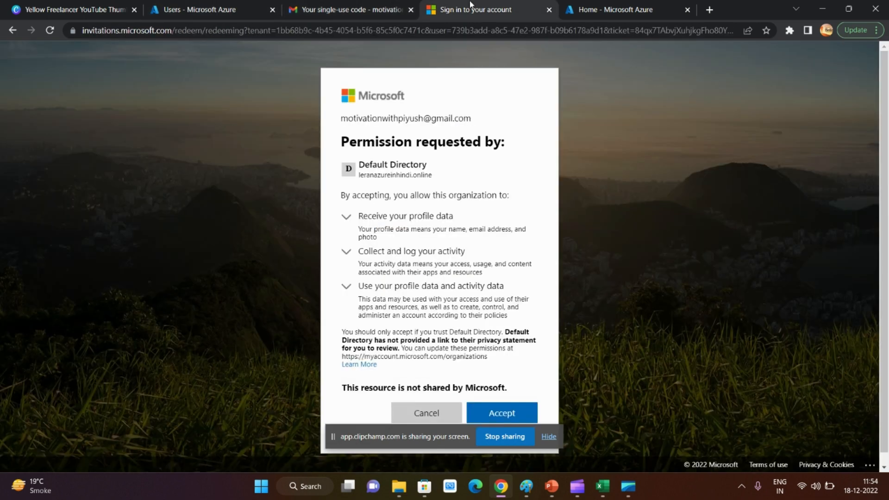
click(502, 409)
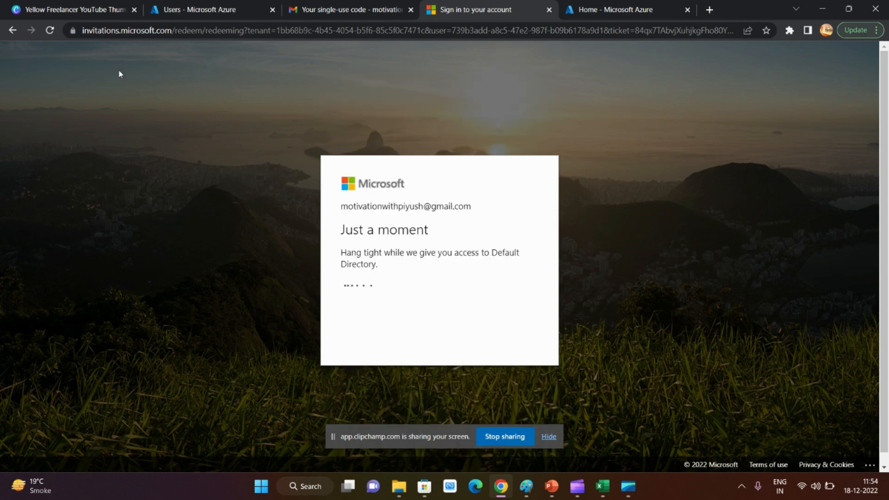
click(232, 6)
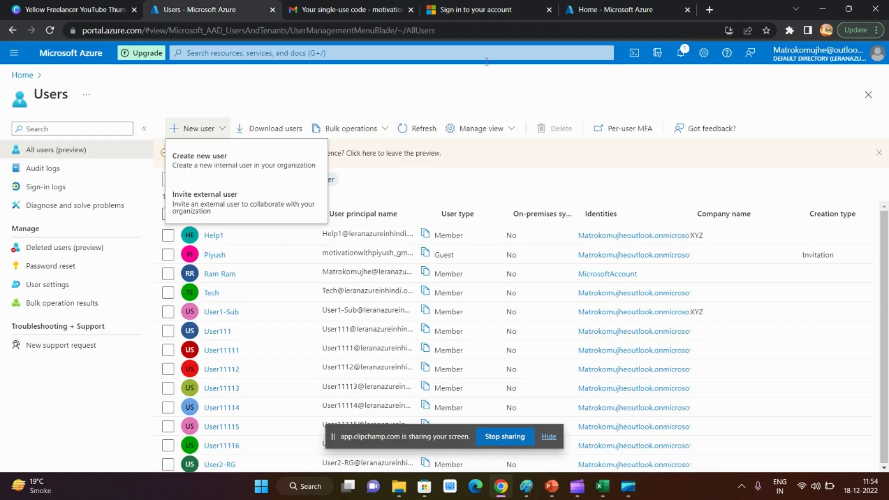
click(486, 9)
Open the external collaboration settings from the Azure user settings and look over the guest access and invite options
click(223, 10)
click(53, 285)
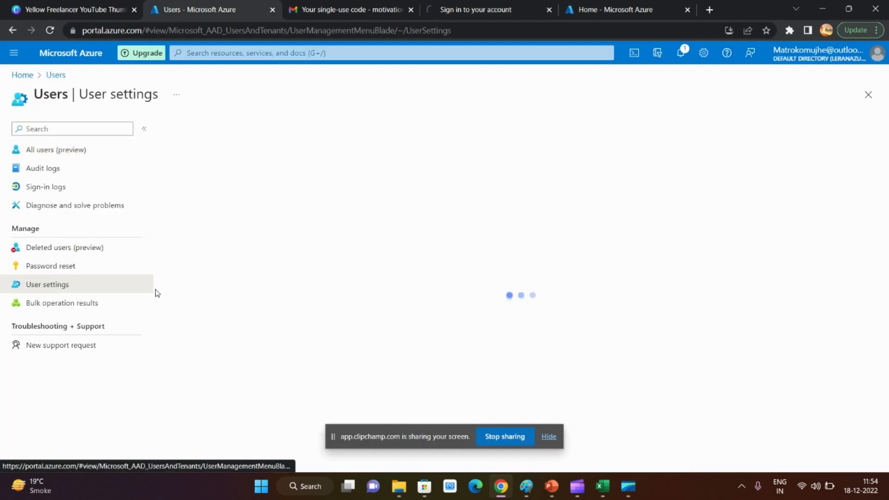
scroll(294, 337, down, 3)
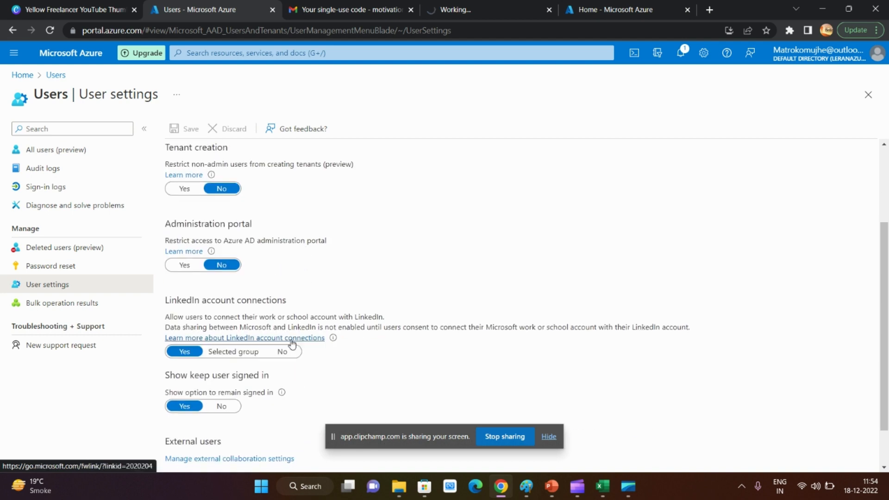
click(250, 410)
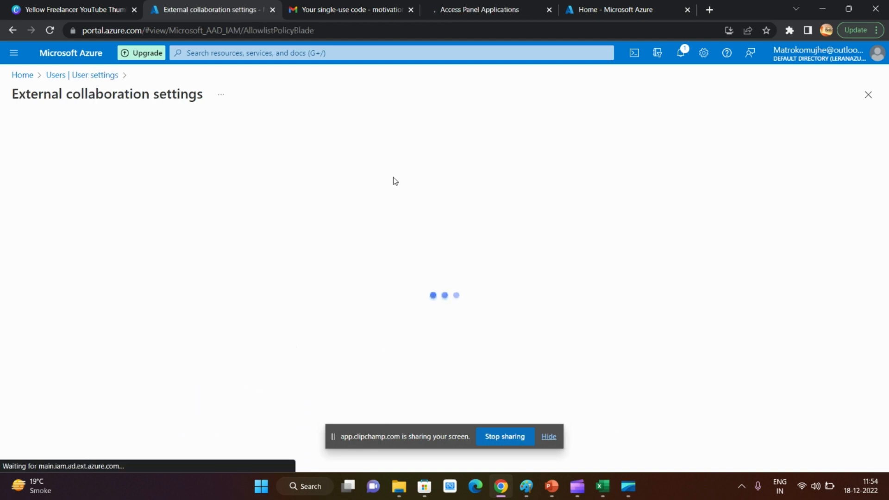
scroll(53, 216, down, 1)
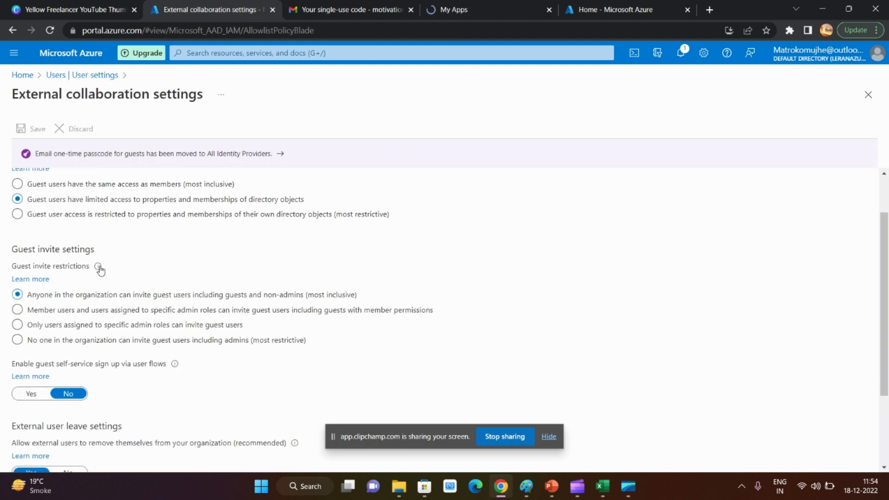
scroll(97, 266, up, 1)
Check the guest's My Apps page, and examine the guest user access restrictions and guest invite settings in Azure
click(458, 10)
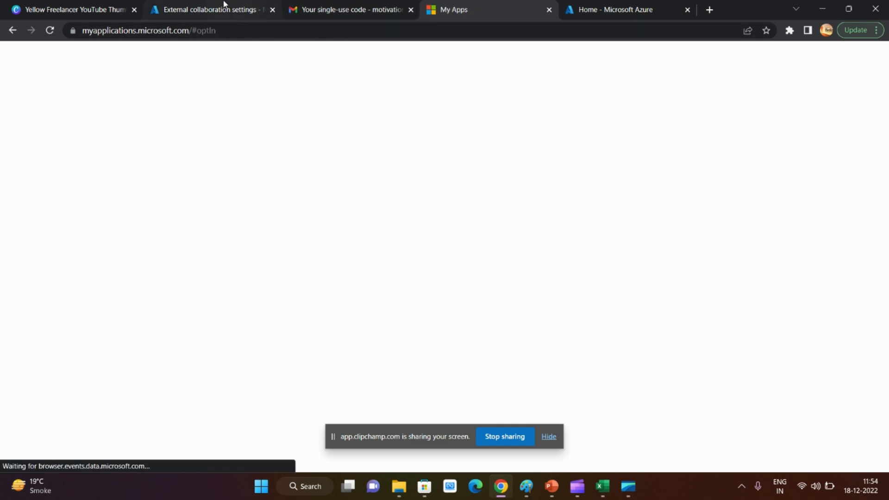
click(224, 7)
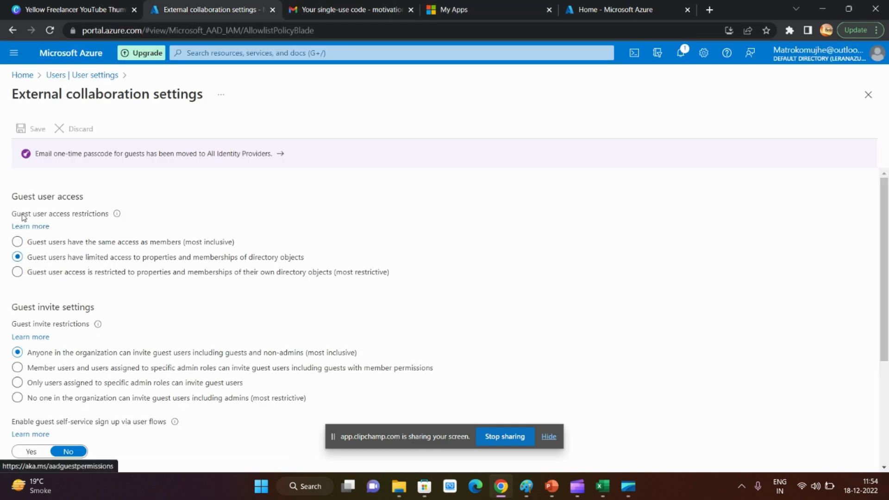
drag(18, 215, 93, 219)
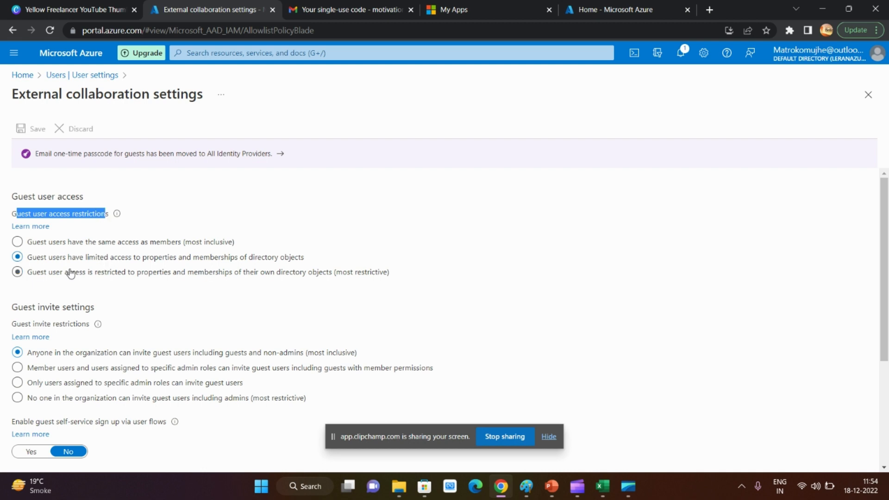
scroll(132, 313, down, 3)
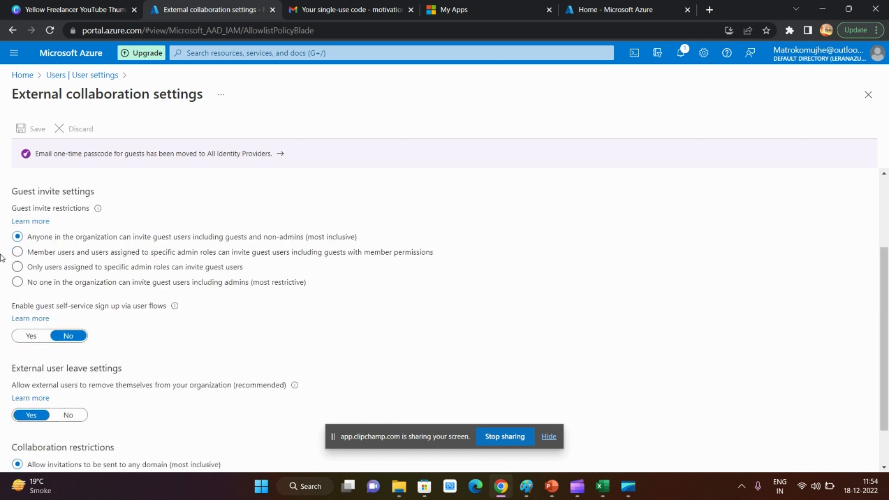
Review the guest invite settings, guest self-service sign-up, external user leave settings and collaboration restrictions in the external collaboration settings
drag(17, 191, 92, 195)
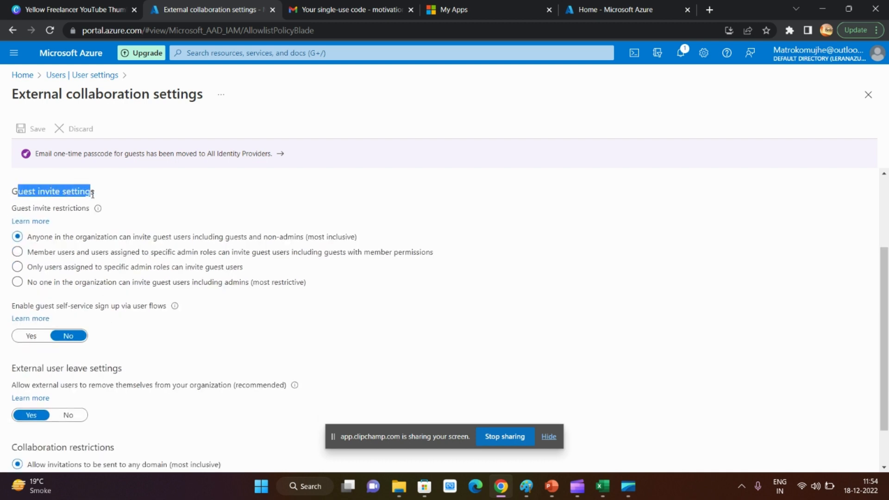
click(333, 253)
scroll(65, 236, down, 1)
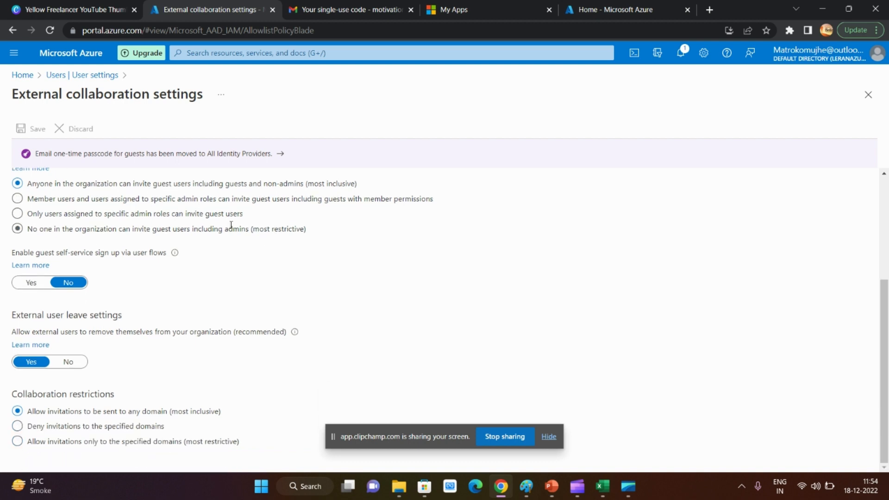
mouse_move(17, 261)
mouse_down()
mouse_move(88, 252)
mouse_move(29, 252)
mouse_up()
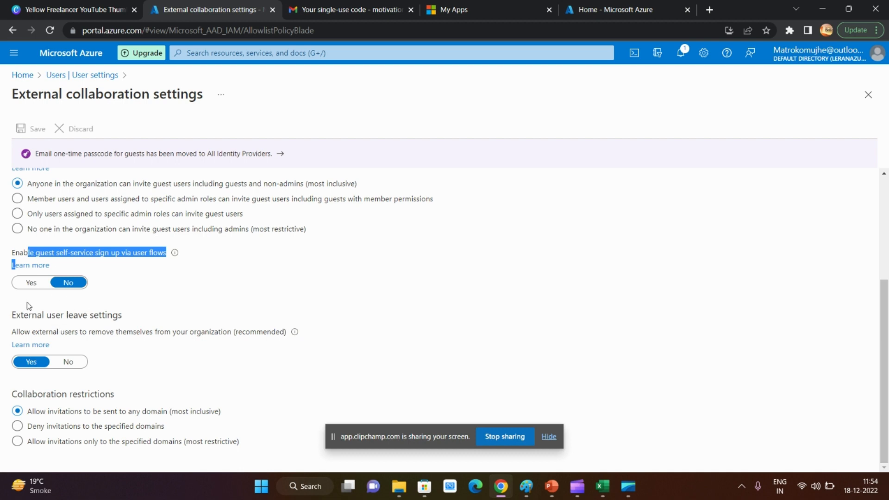
drag(13, 314, 133, 316)
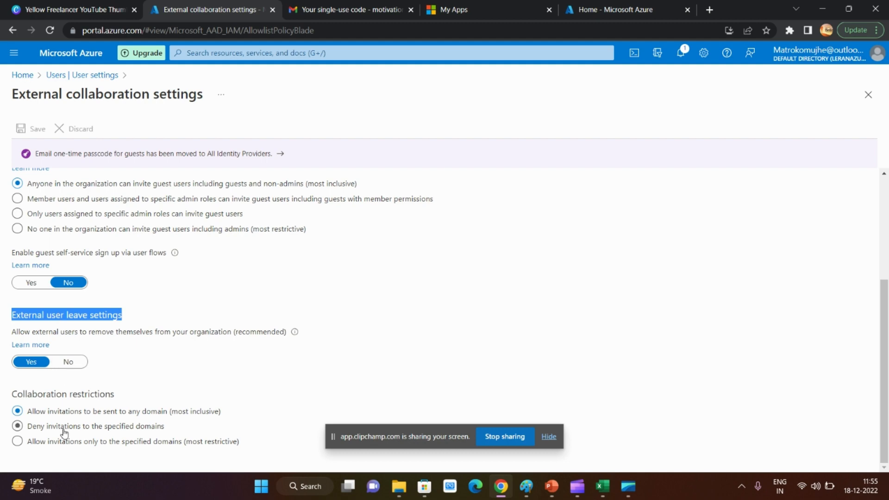
scroll(98, 364, up, 4)
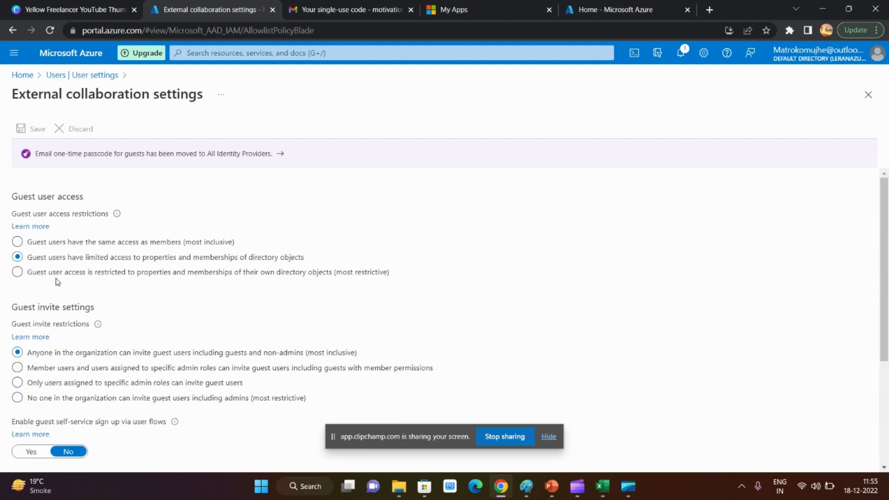
Open the user feature settings from the user settings and examine the My Apps preview features and My Staff access options
click(95, 76)
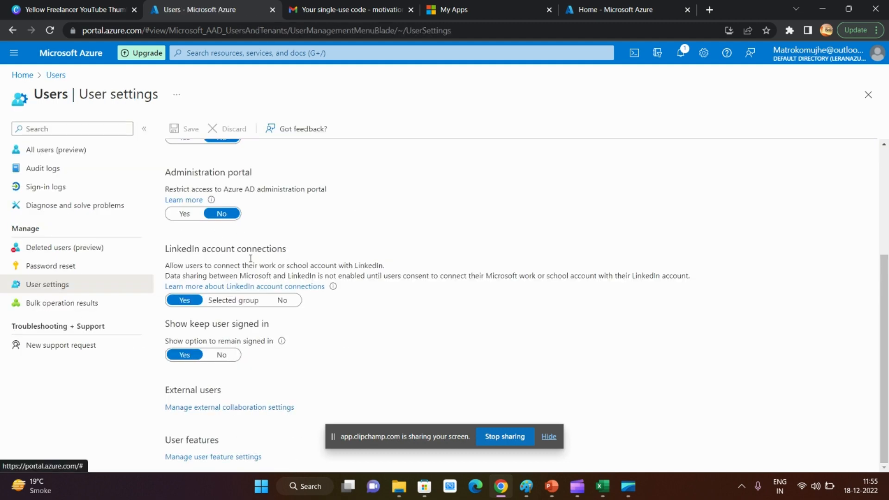
click(204, 458)
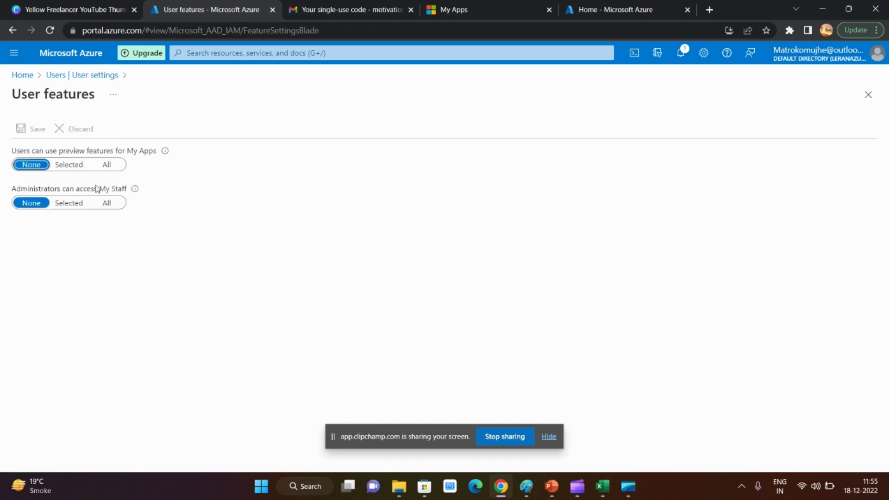
drag(11, 155, 154, 153)
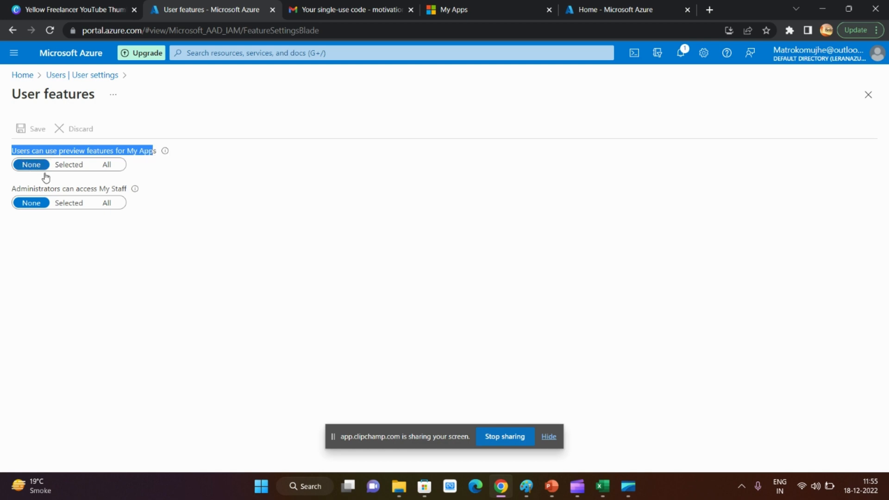
drag(12, 190, 120, 189)
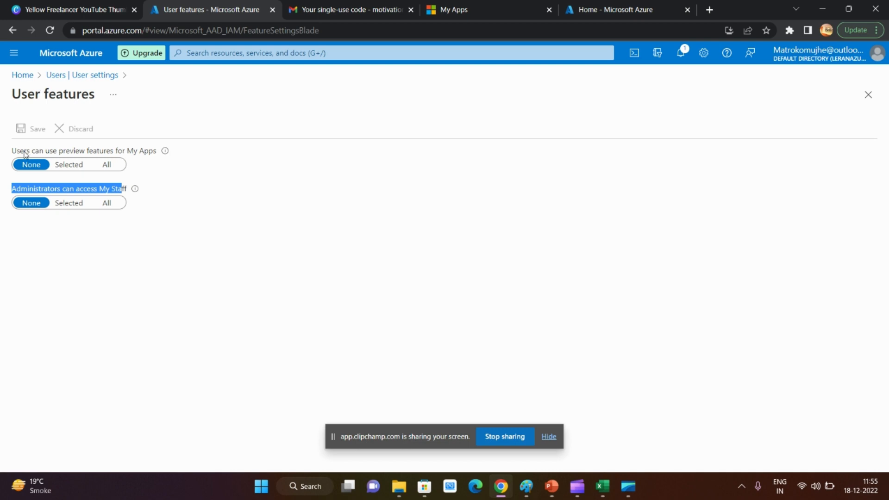
drag(17, 153, 140, 153)
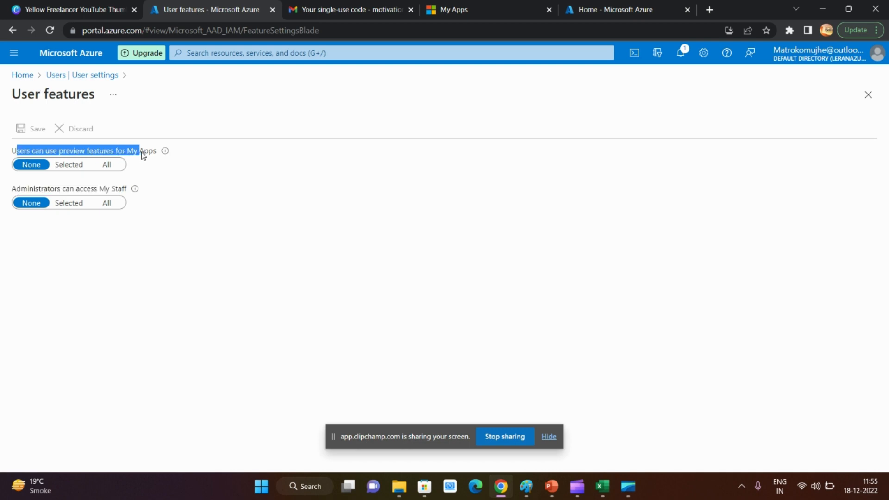
drag(12, 190, 122, 194)
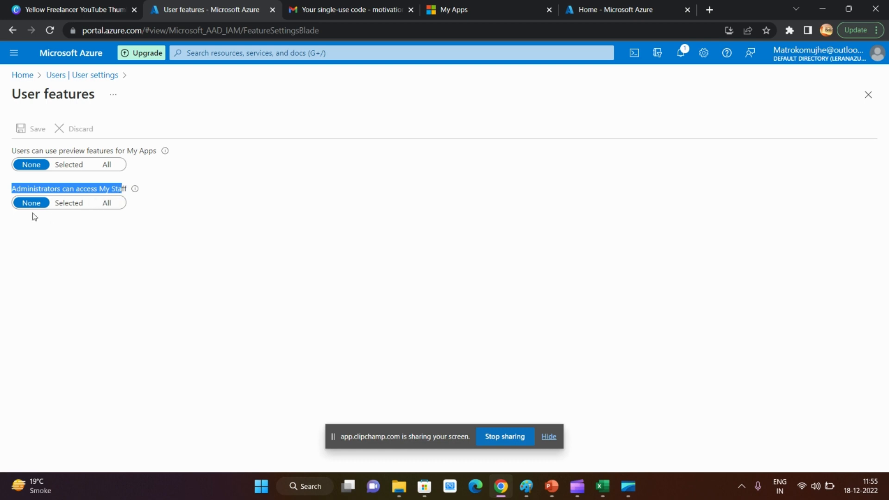
Open the bulk operation results for users and refresh the list
click(73, 75)
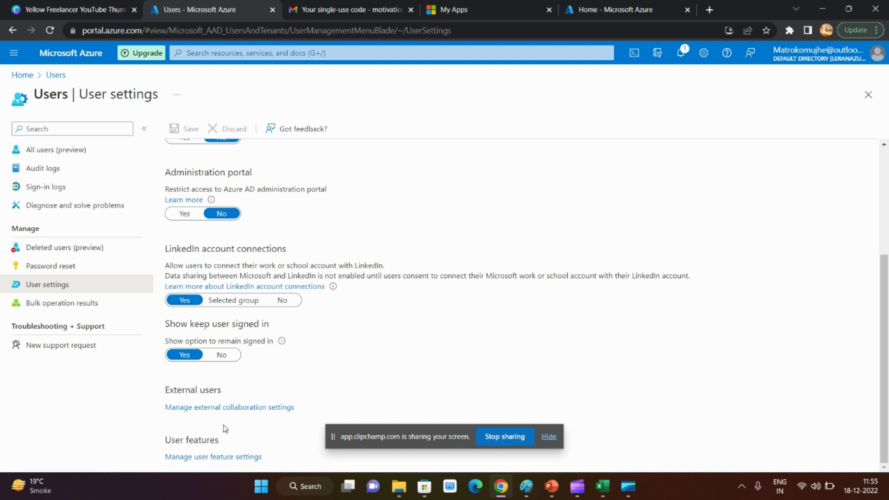
click(63, 303)
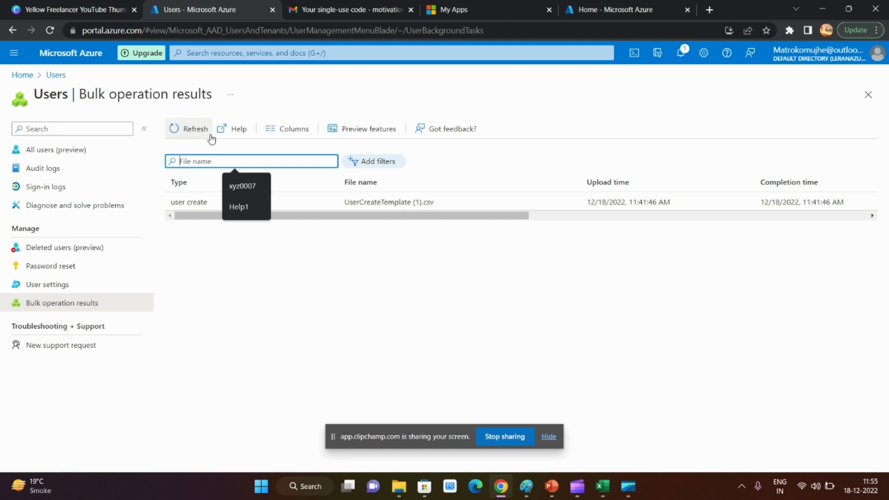
click(186, 130)
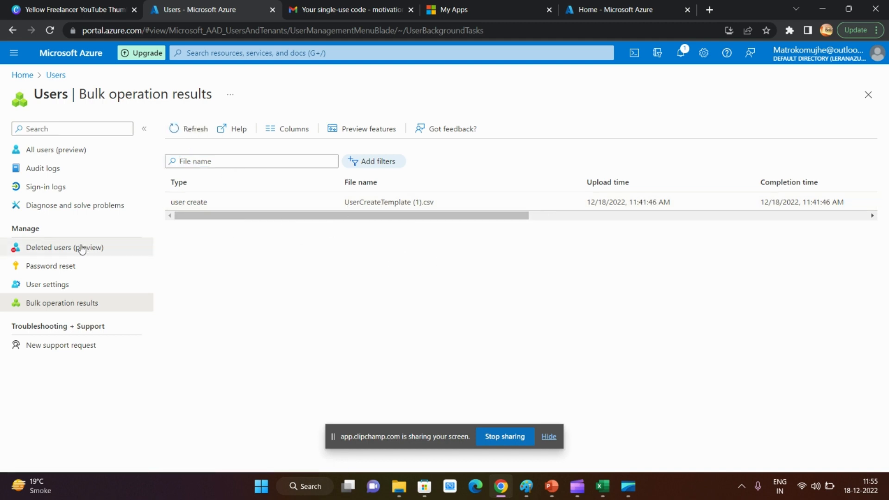
Leave the Users area for the portal home page and open Groups in Azure Active Directory
click(55, 76)
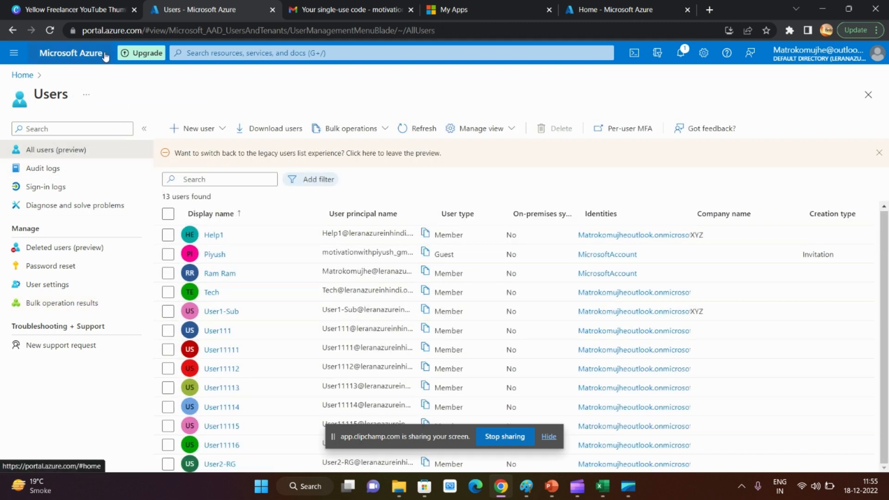
click(22, 75)
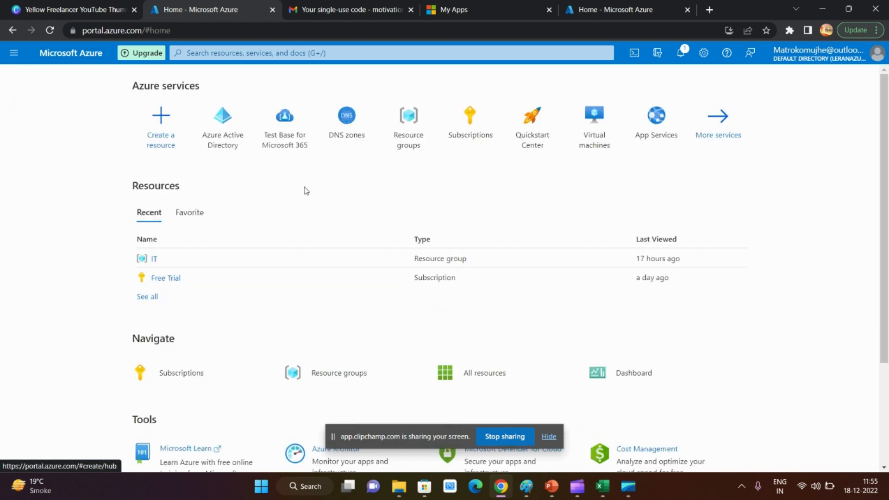
click(222, 124)
click(50, 239)
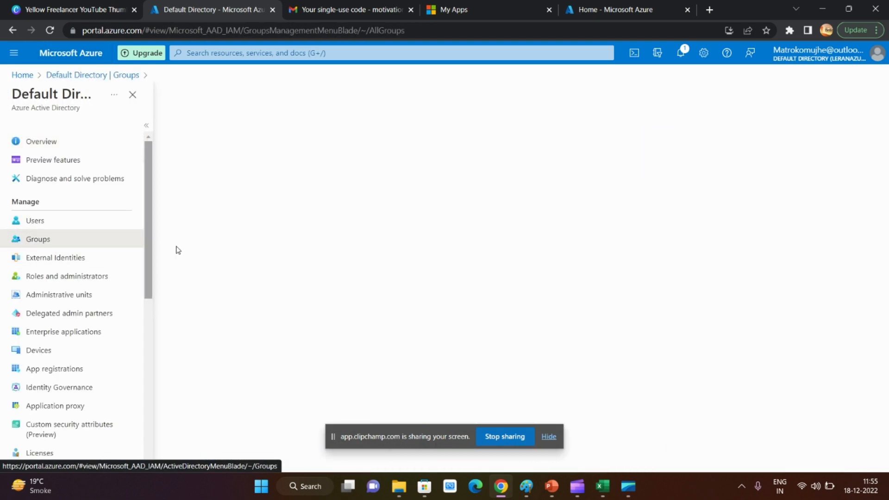